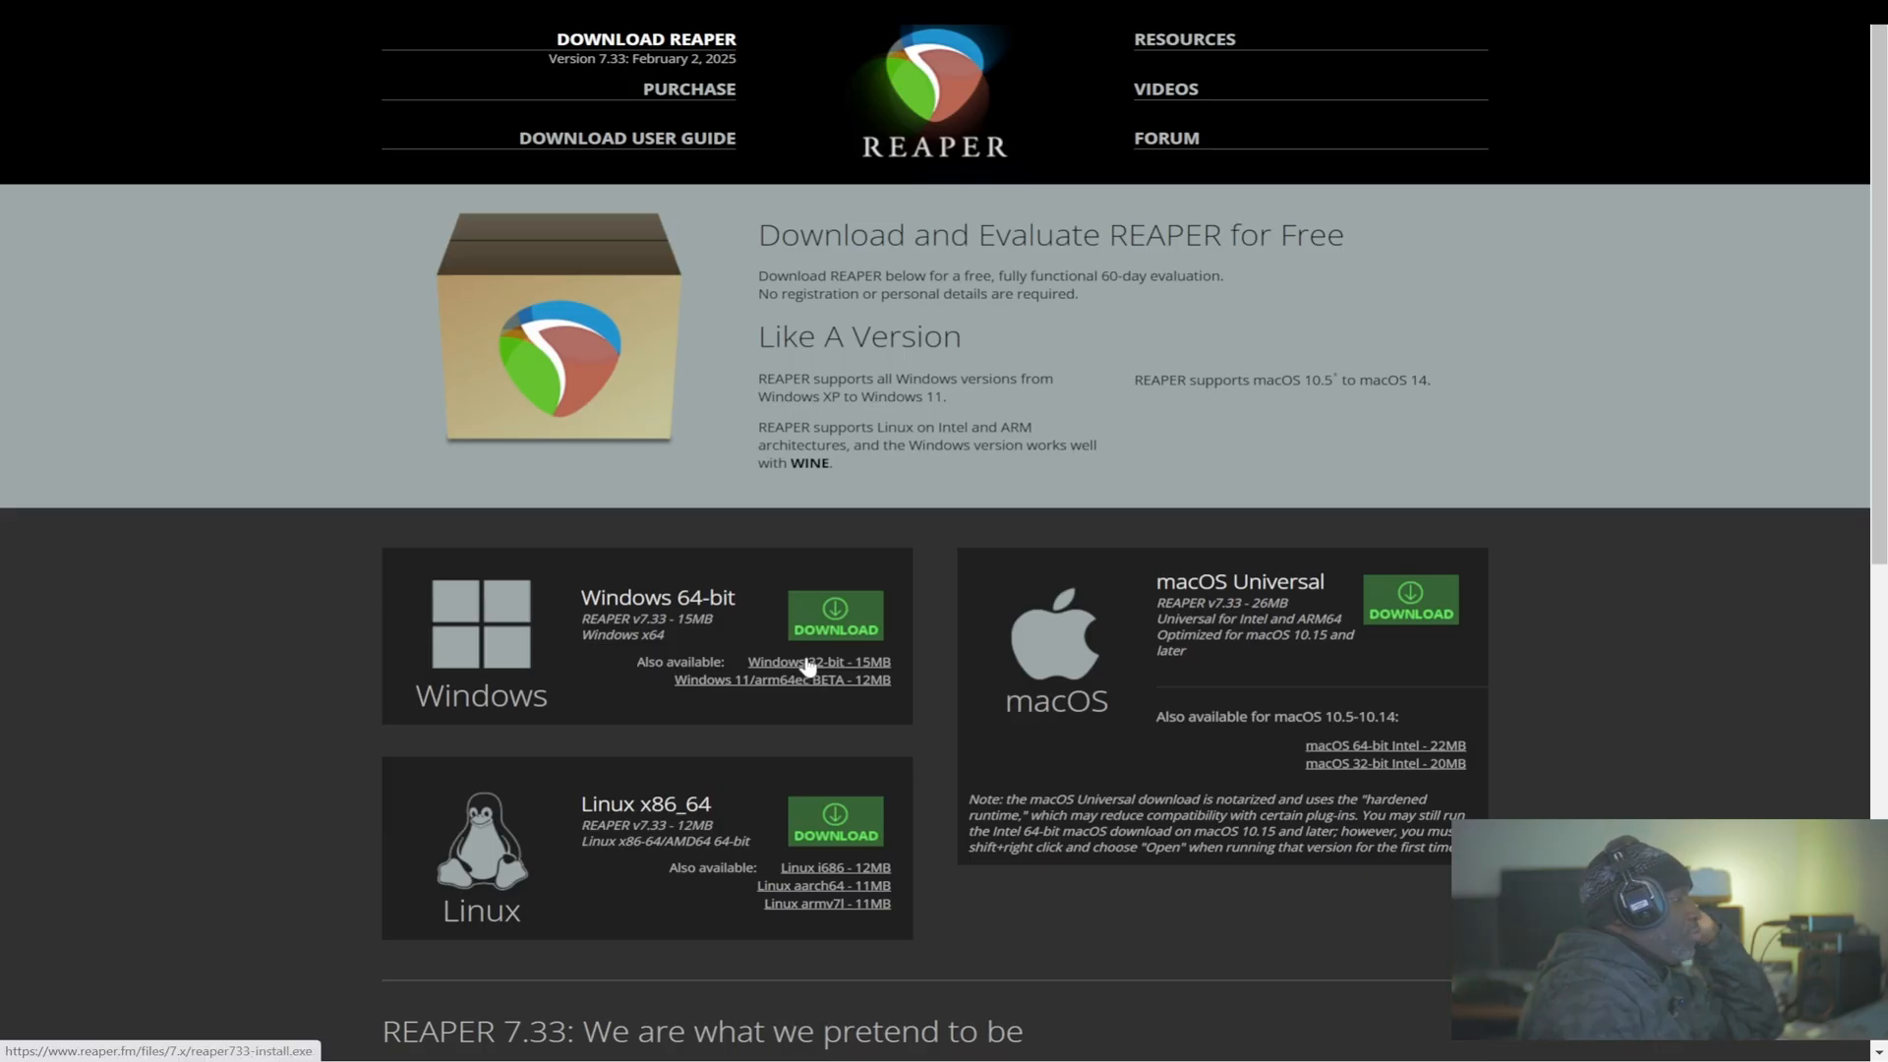
Switch to the Downloads folder in File Explorer, run reaper733_x64-install.exe and accept the license agreement
key("alt+Tab")
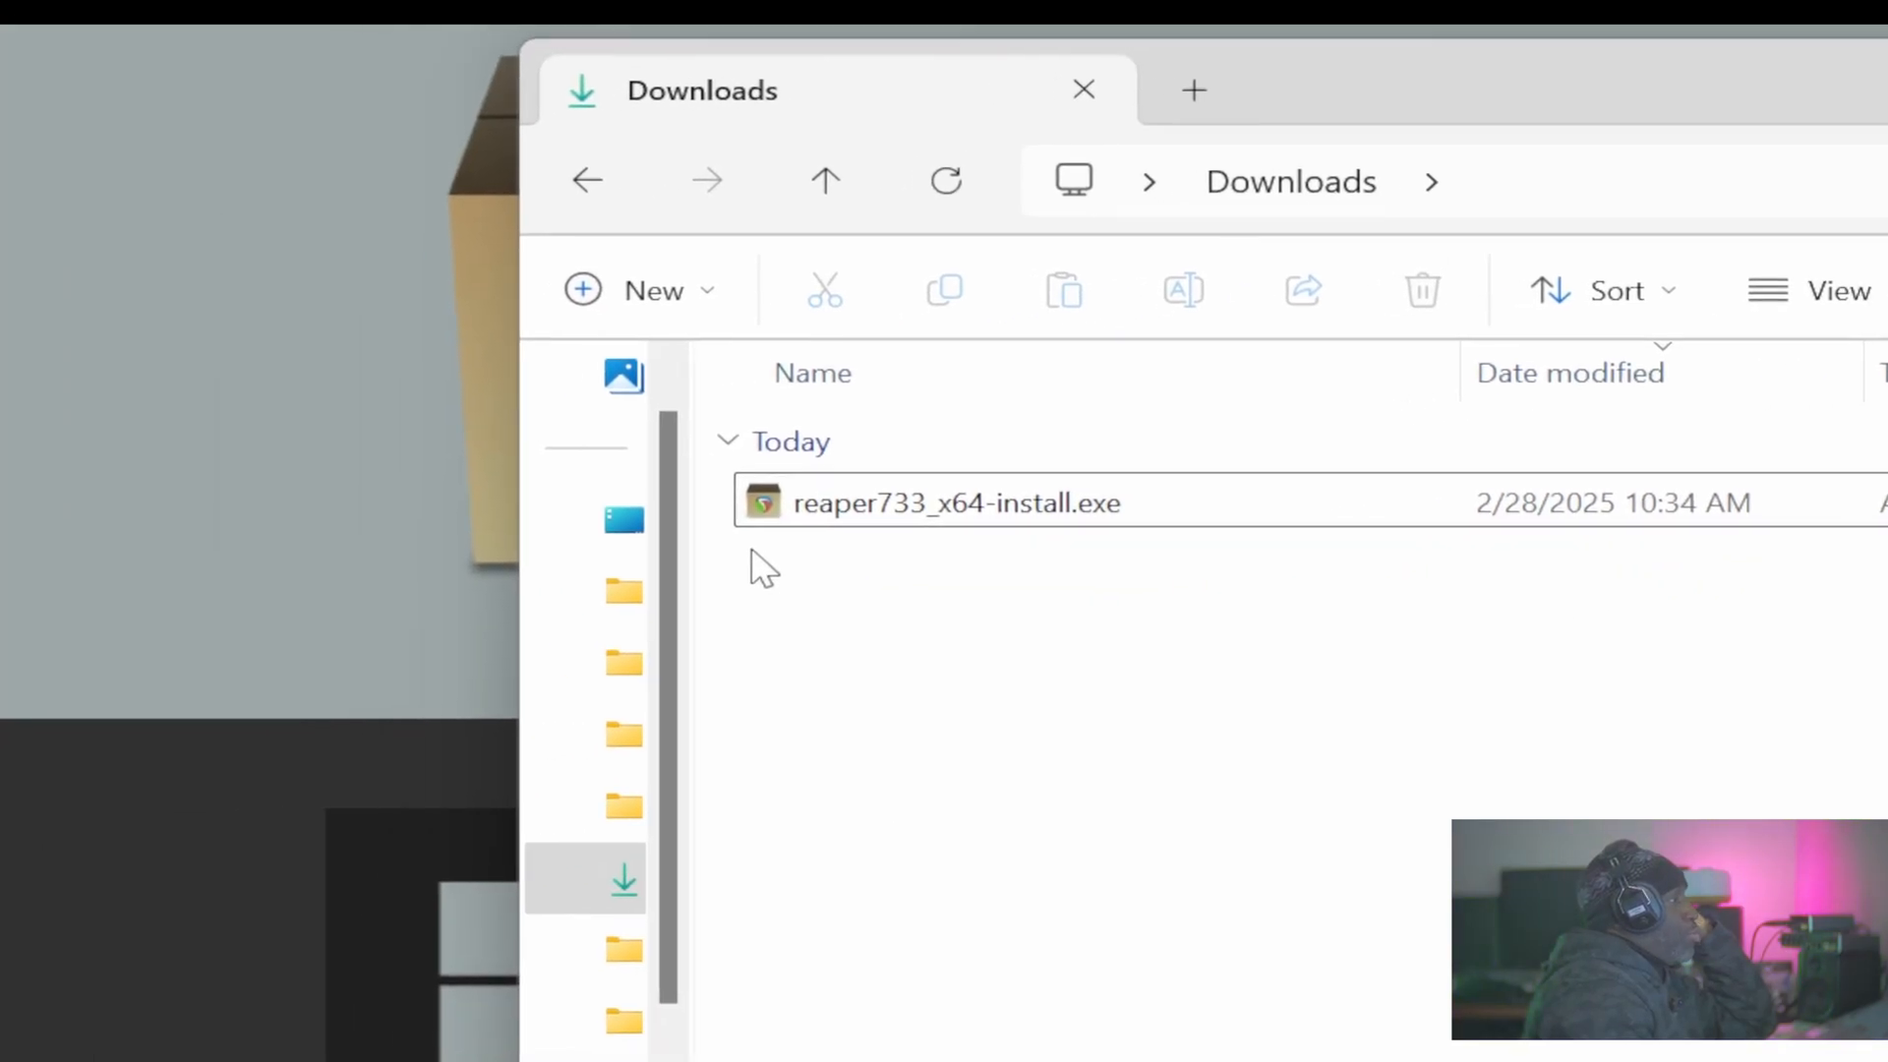
left_click(934, 529)
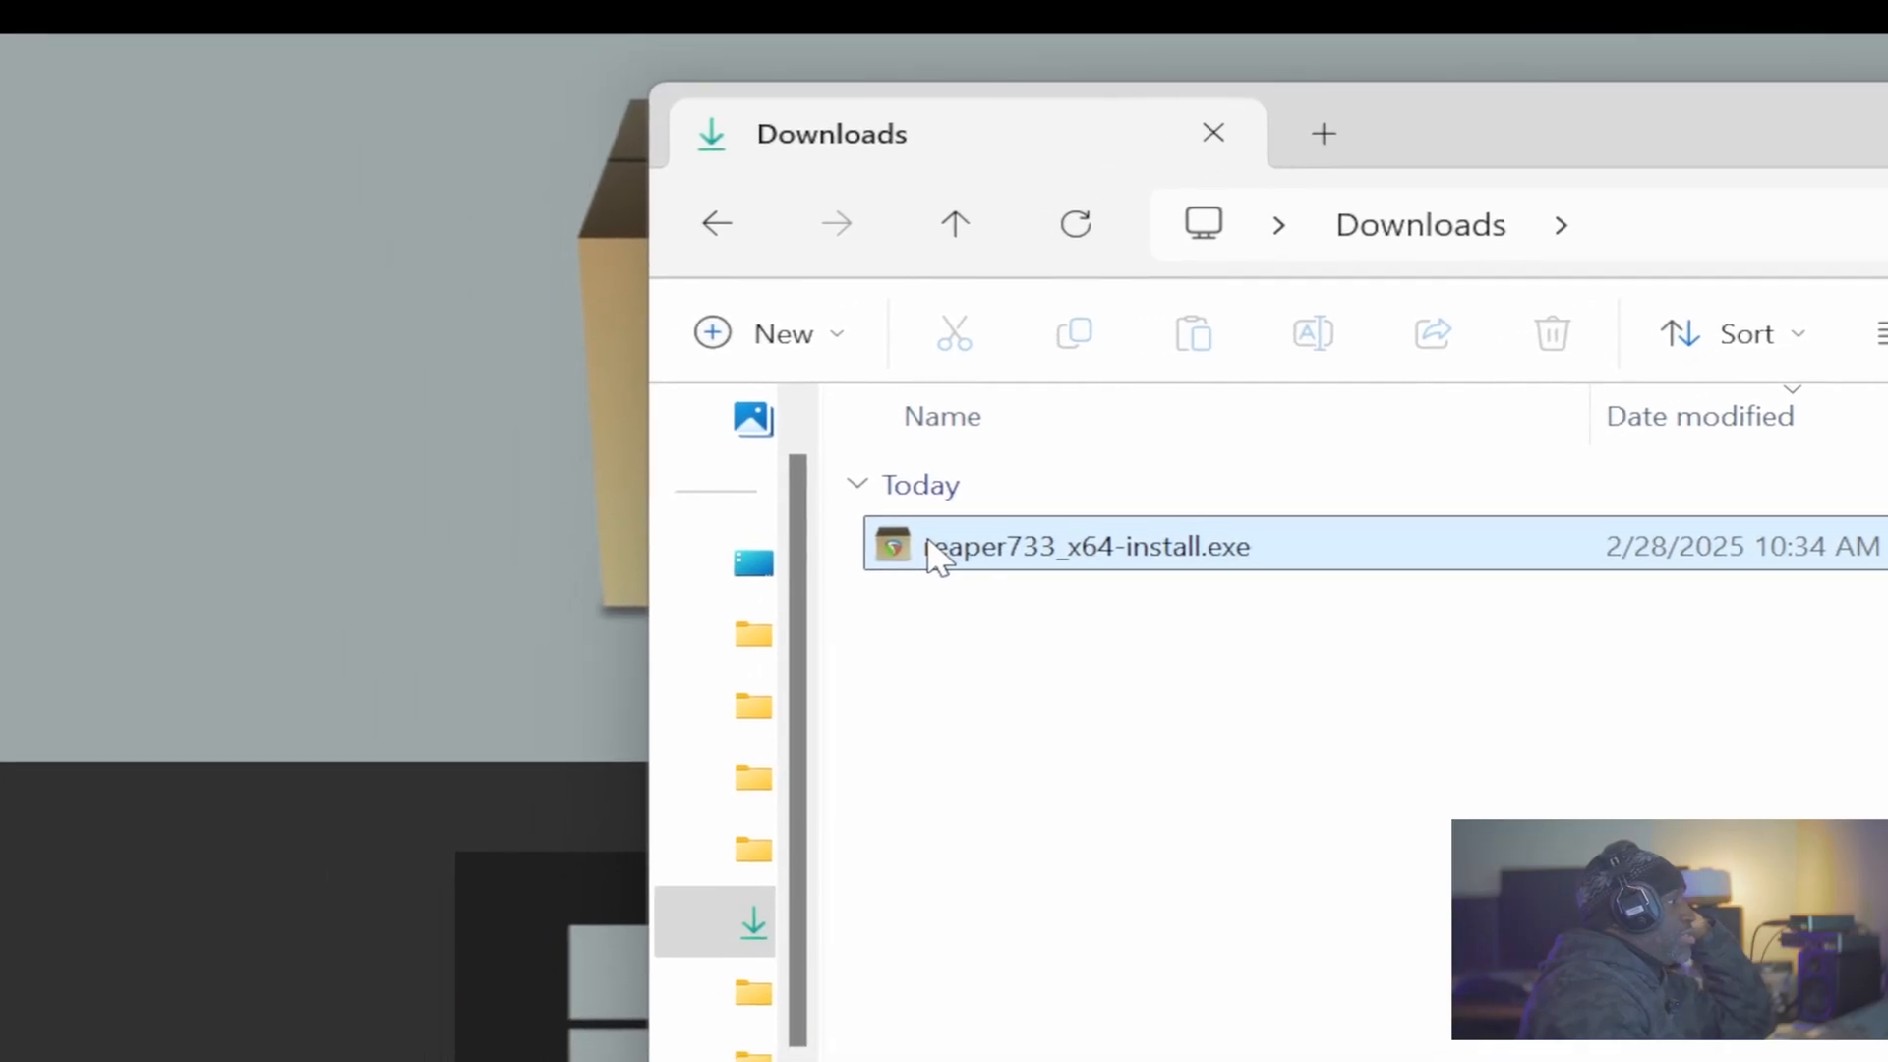
double_click(940, 533)
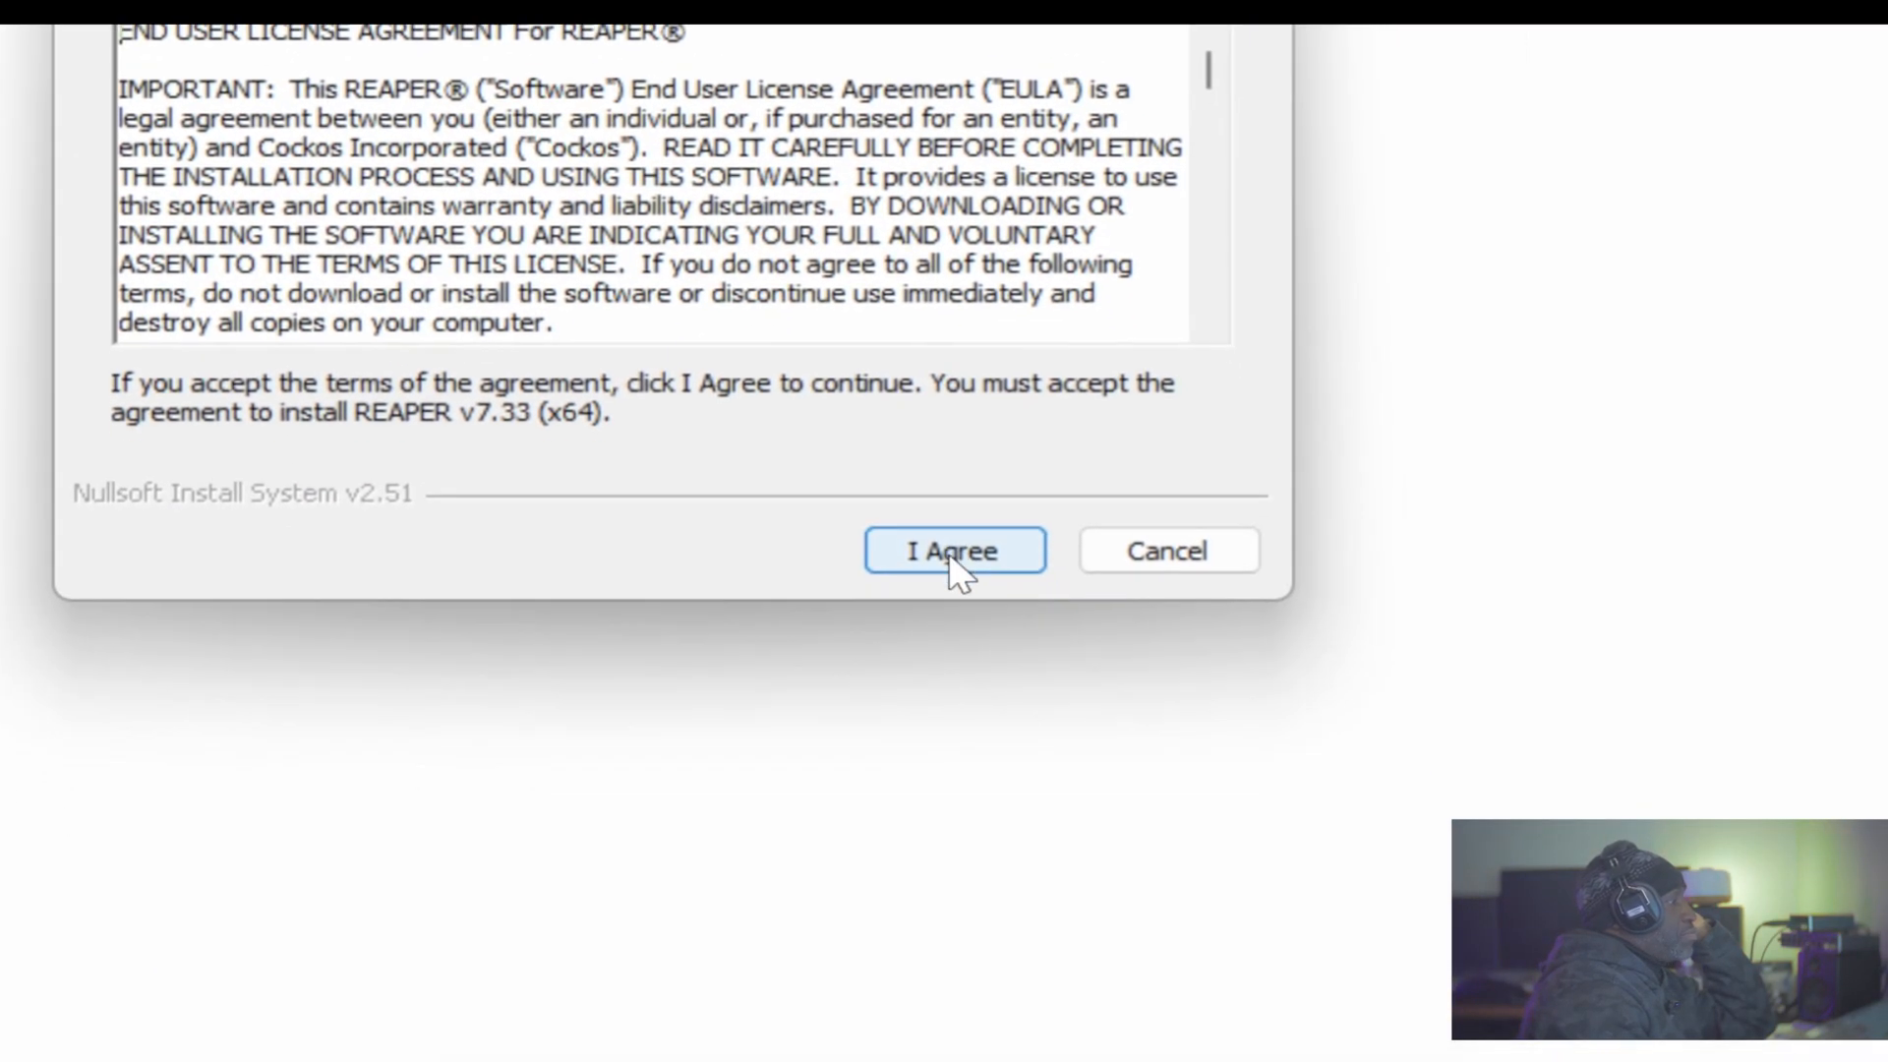
left_click(1027, 745)
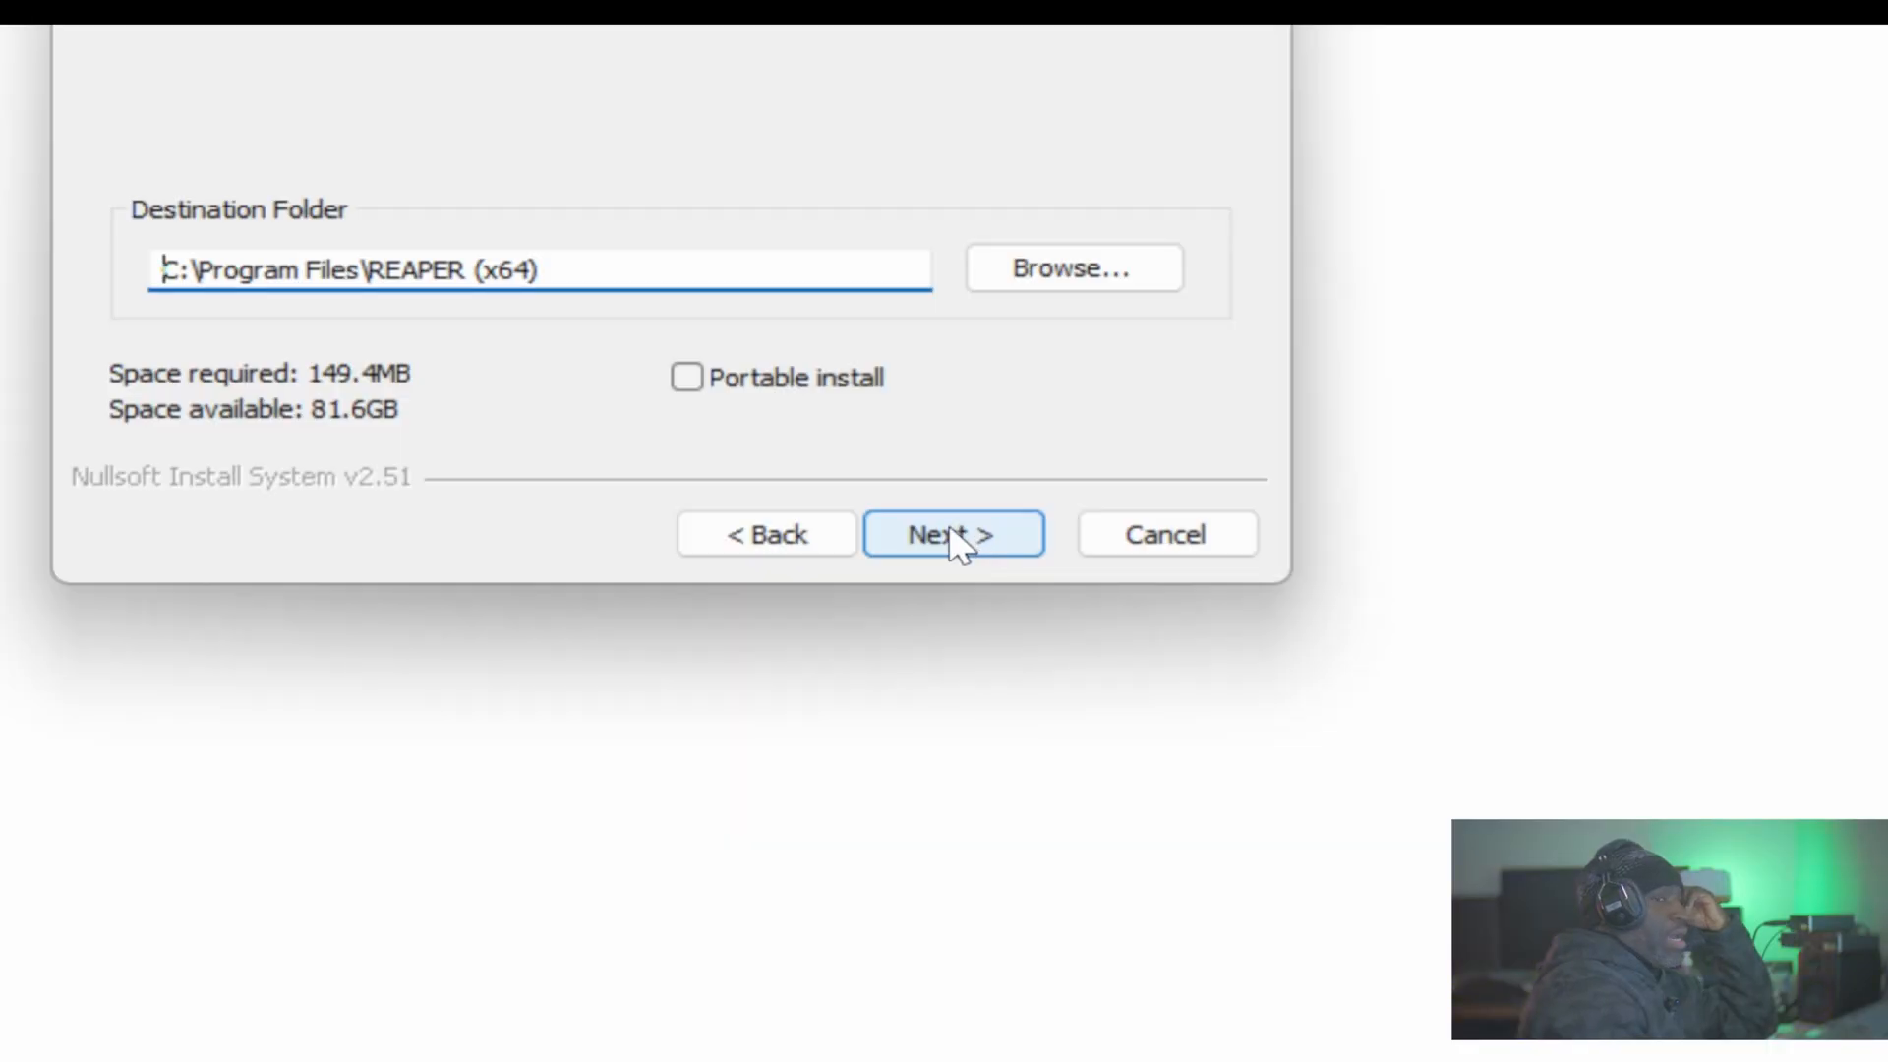
Enable the portable install and choose a new folder named Reaper on the Reaper (E:) drive as the destination
left_click(685, 380)
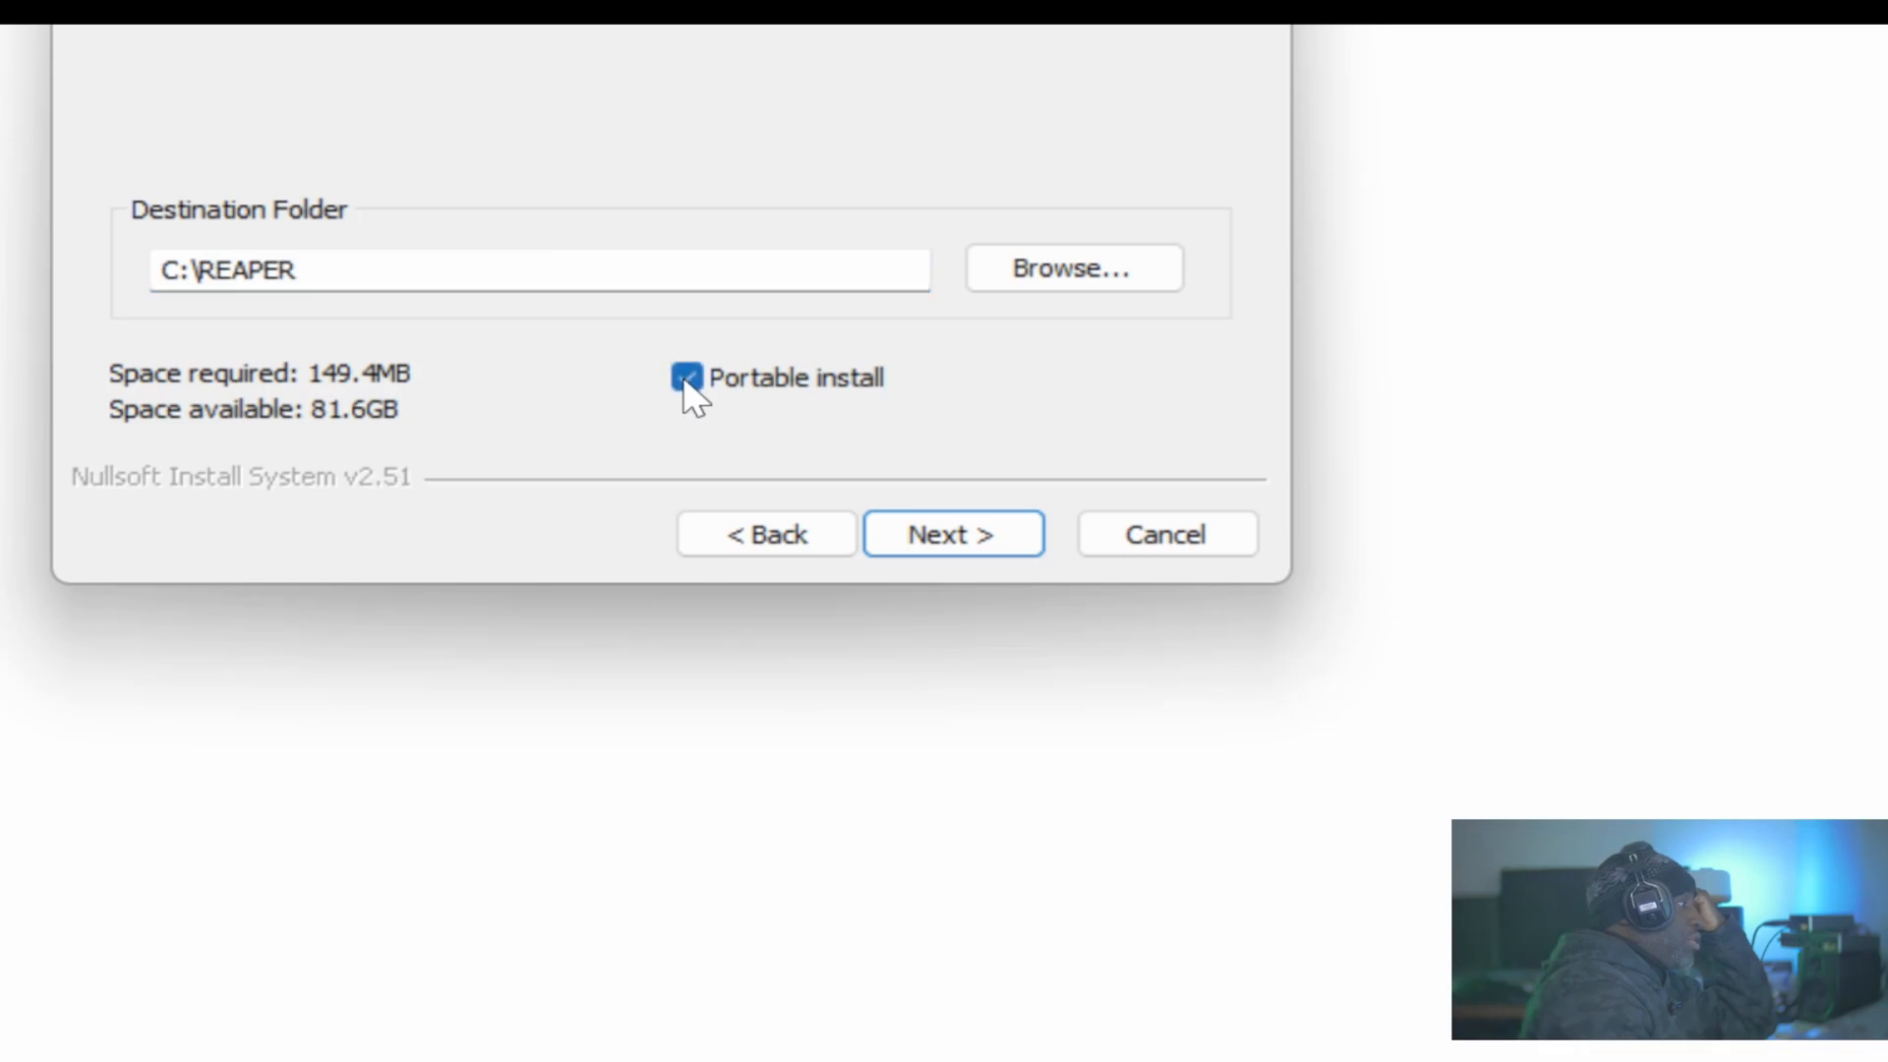
left_click(1091, 265)
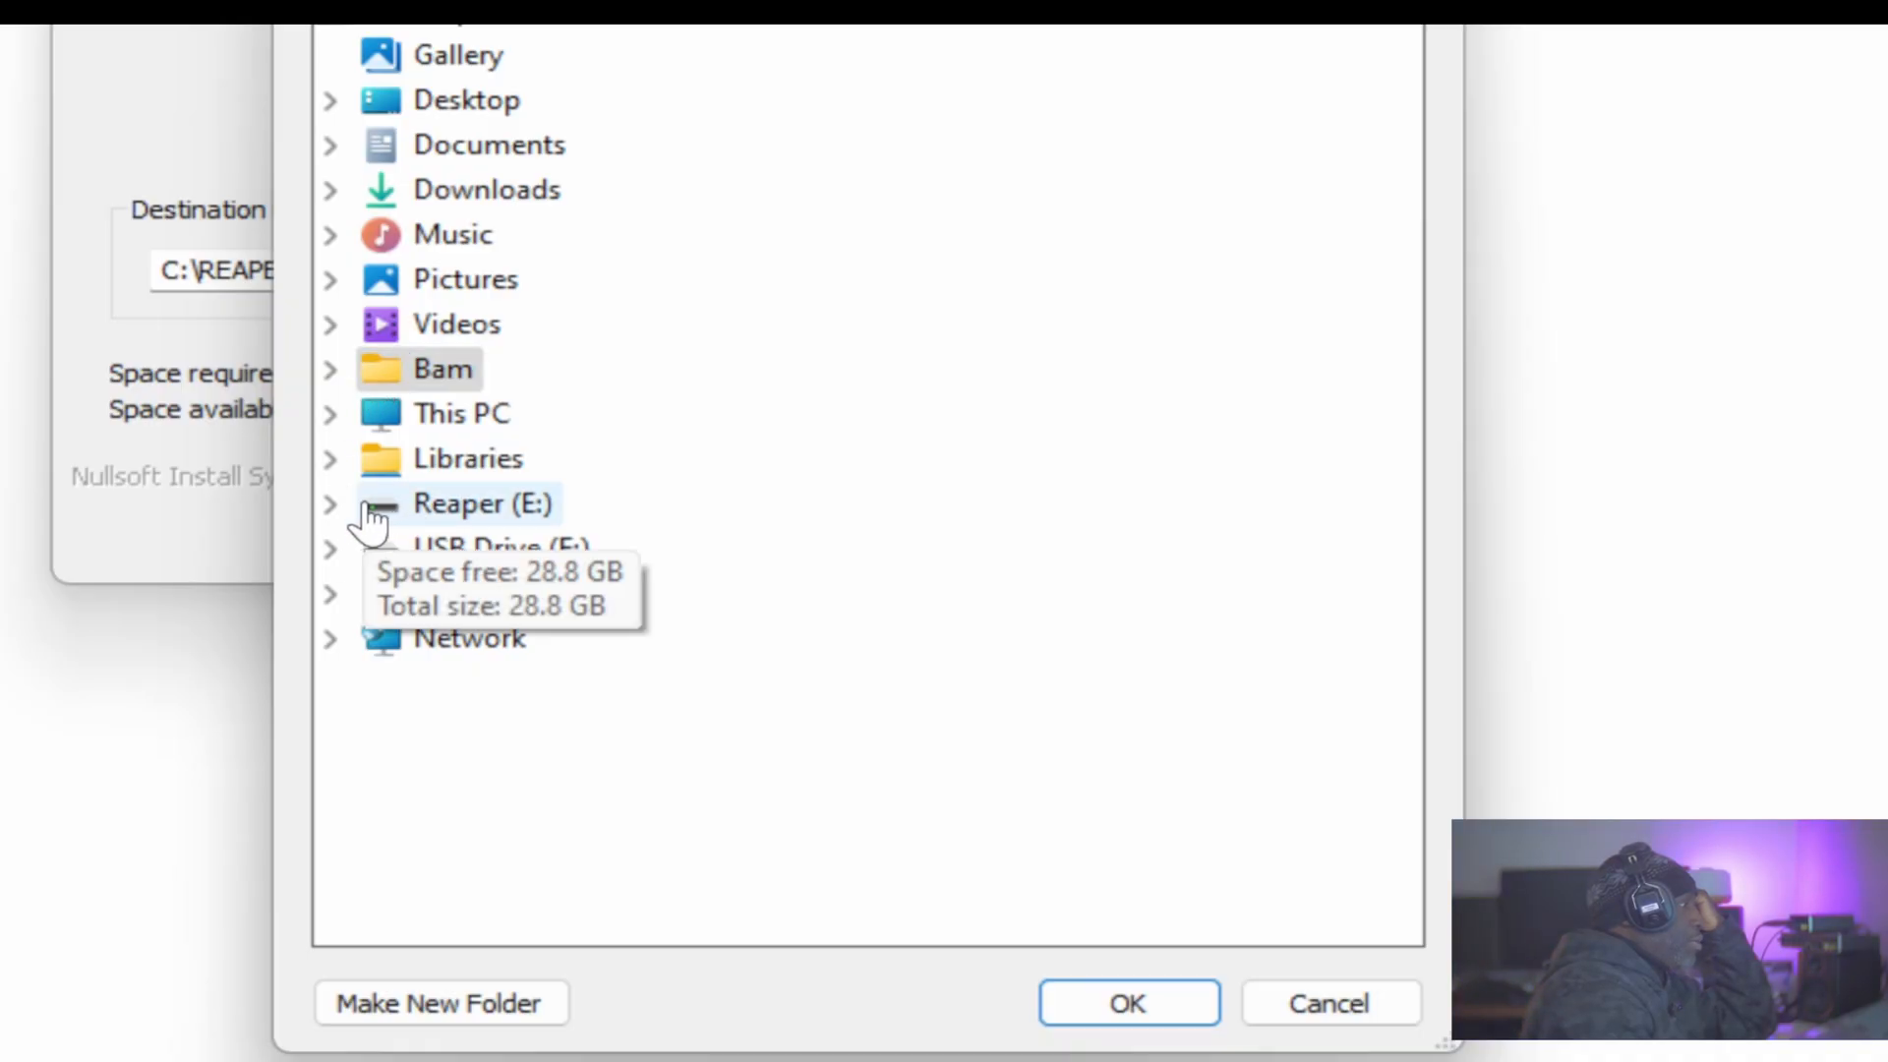
left_click(333, 505)
left_click(425, 511)
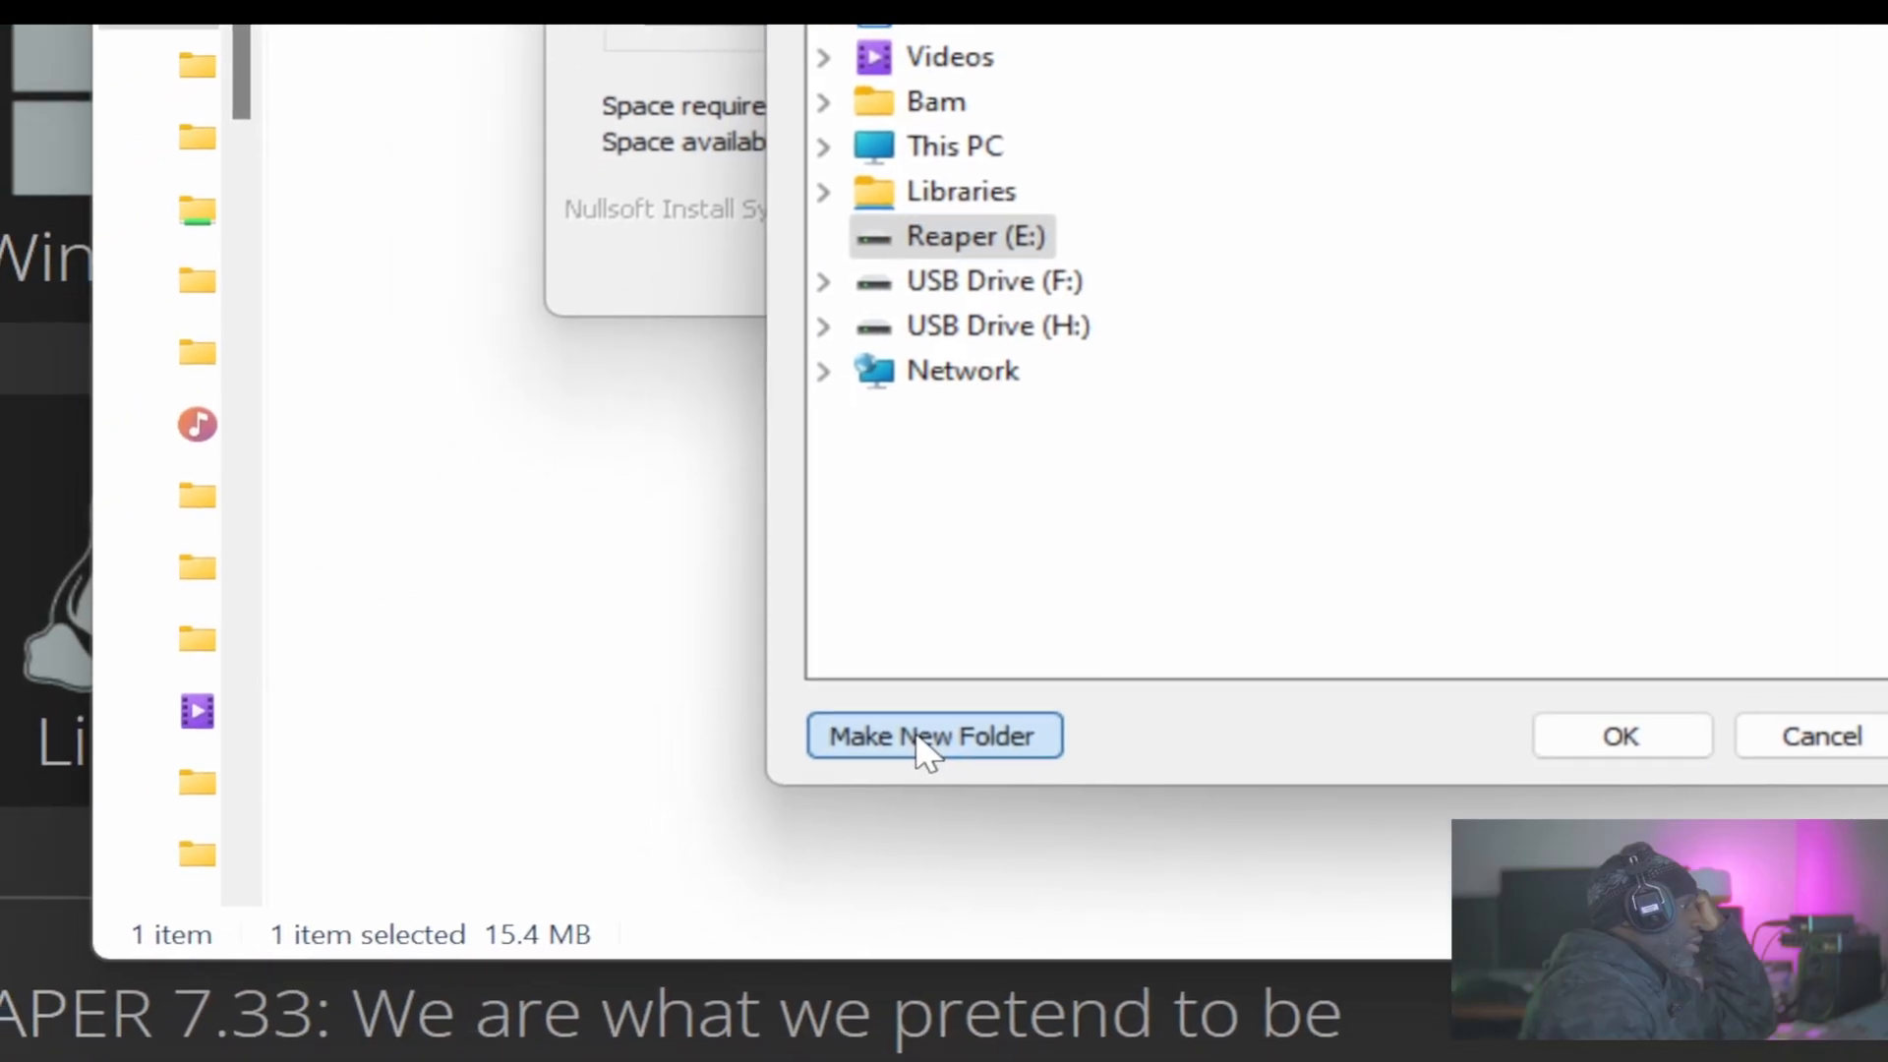
left_click(433, 1001)
type("Reaper")
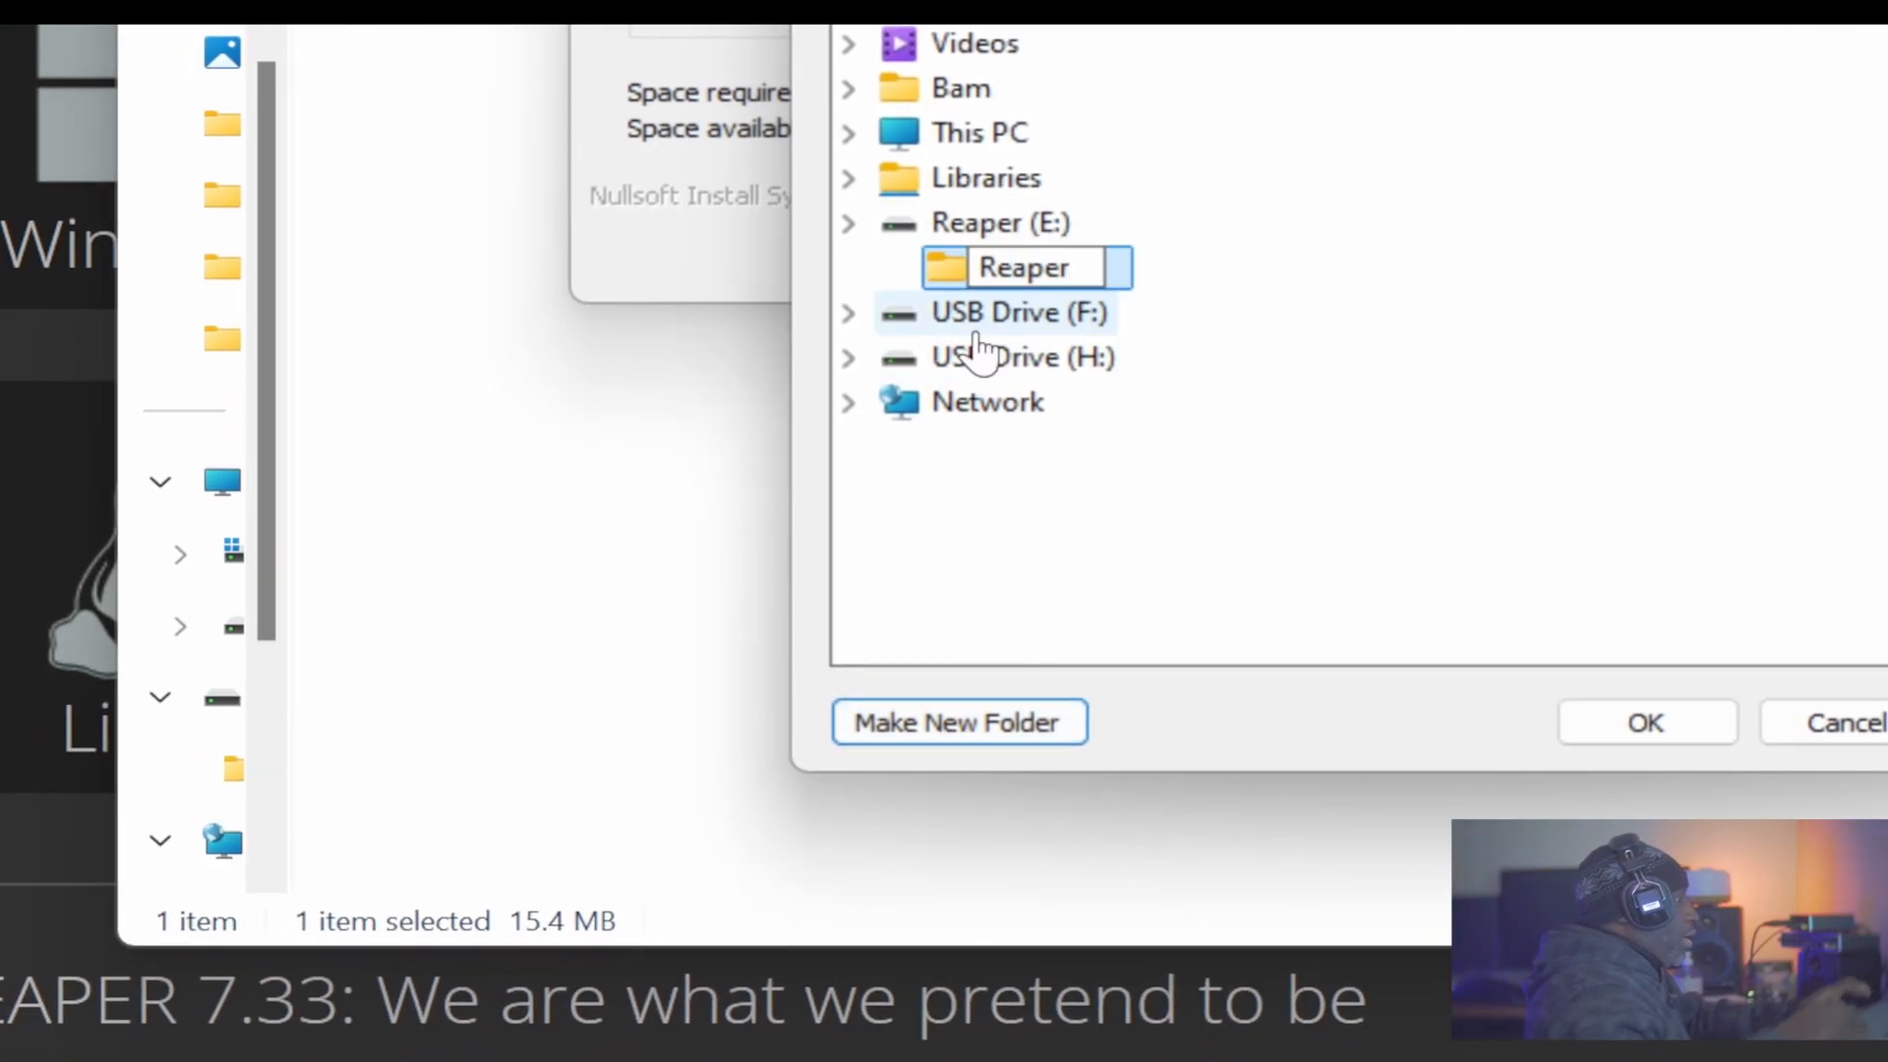
key("Return")
left_click(973, 267)
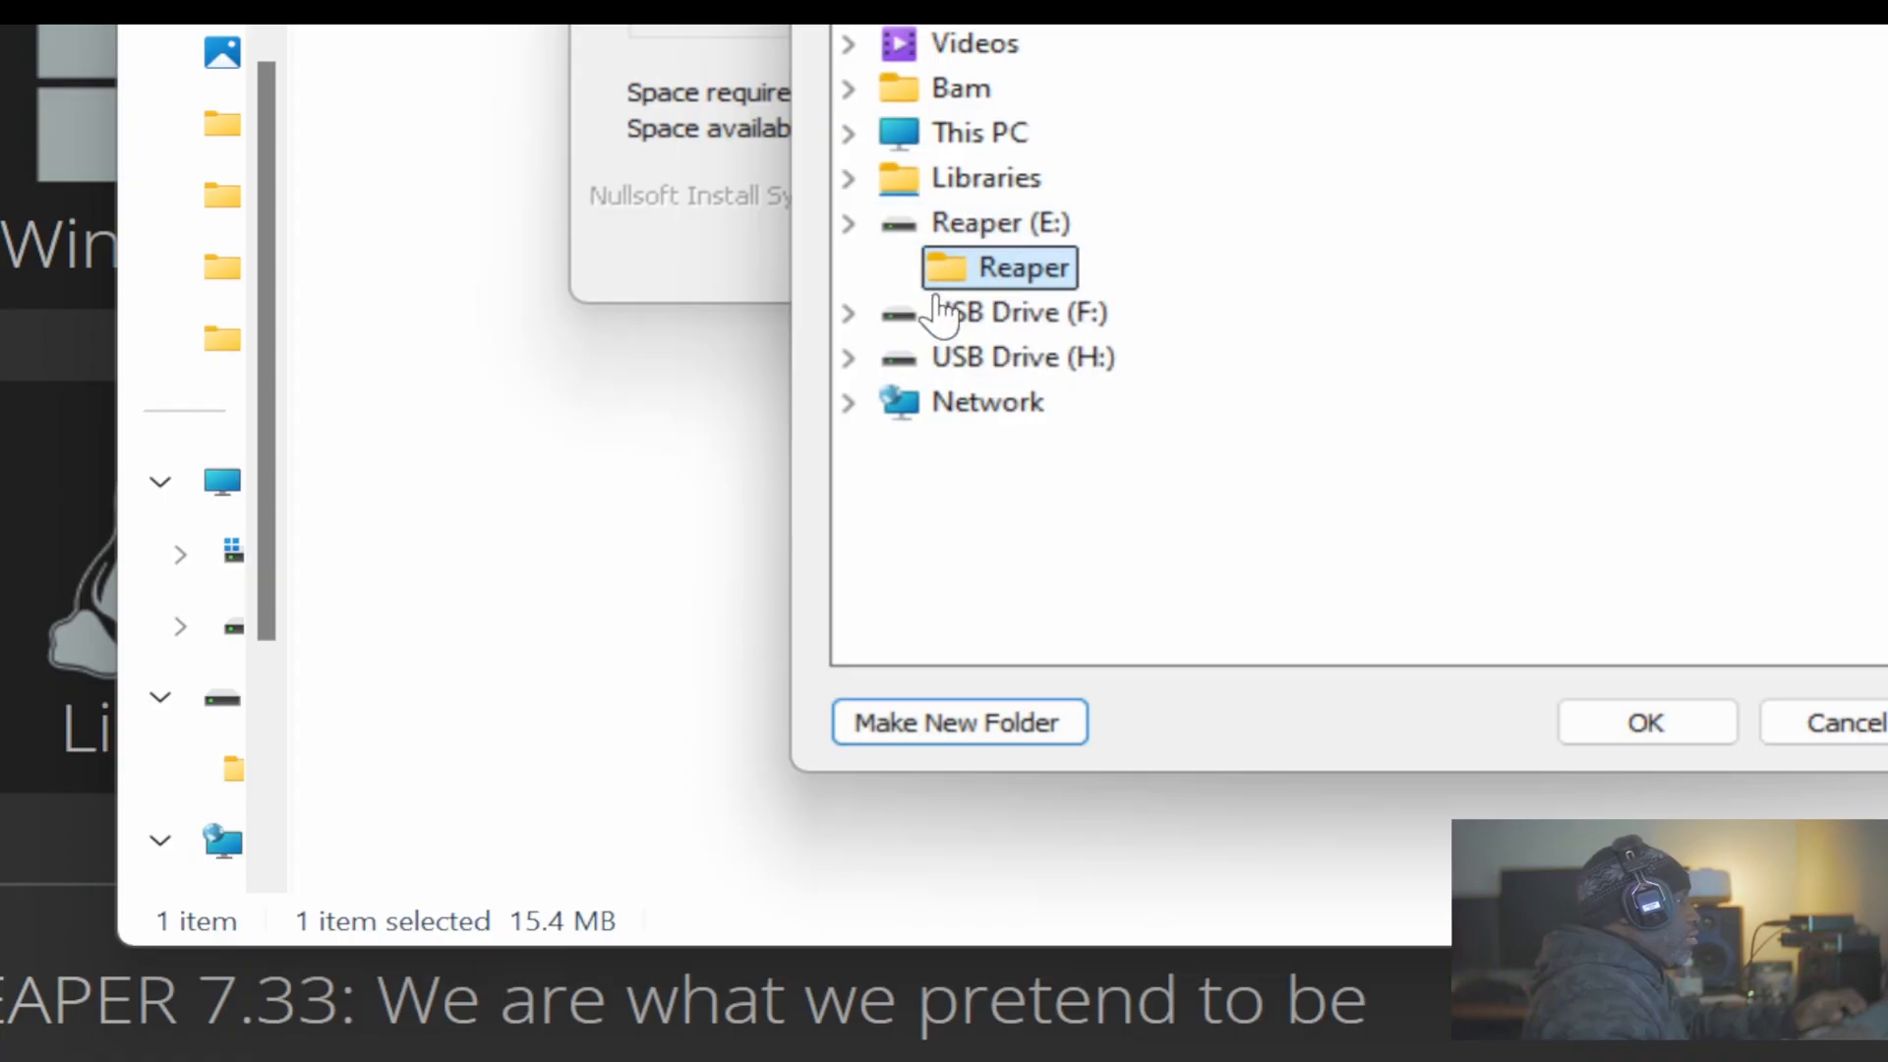
left_click(1689, 736)
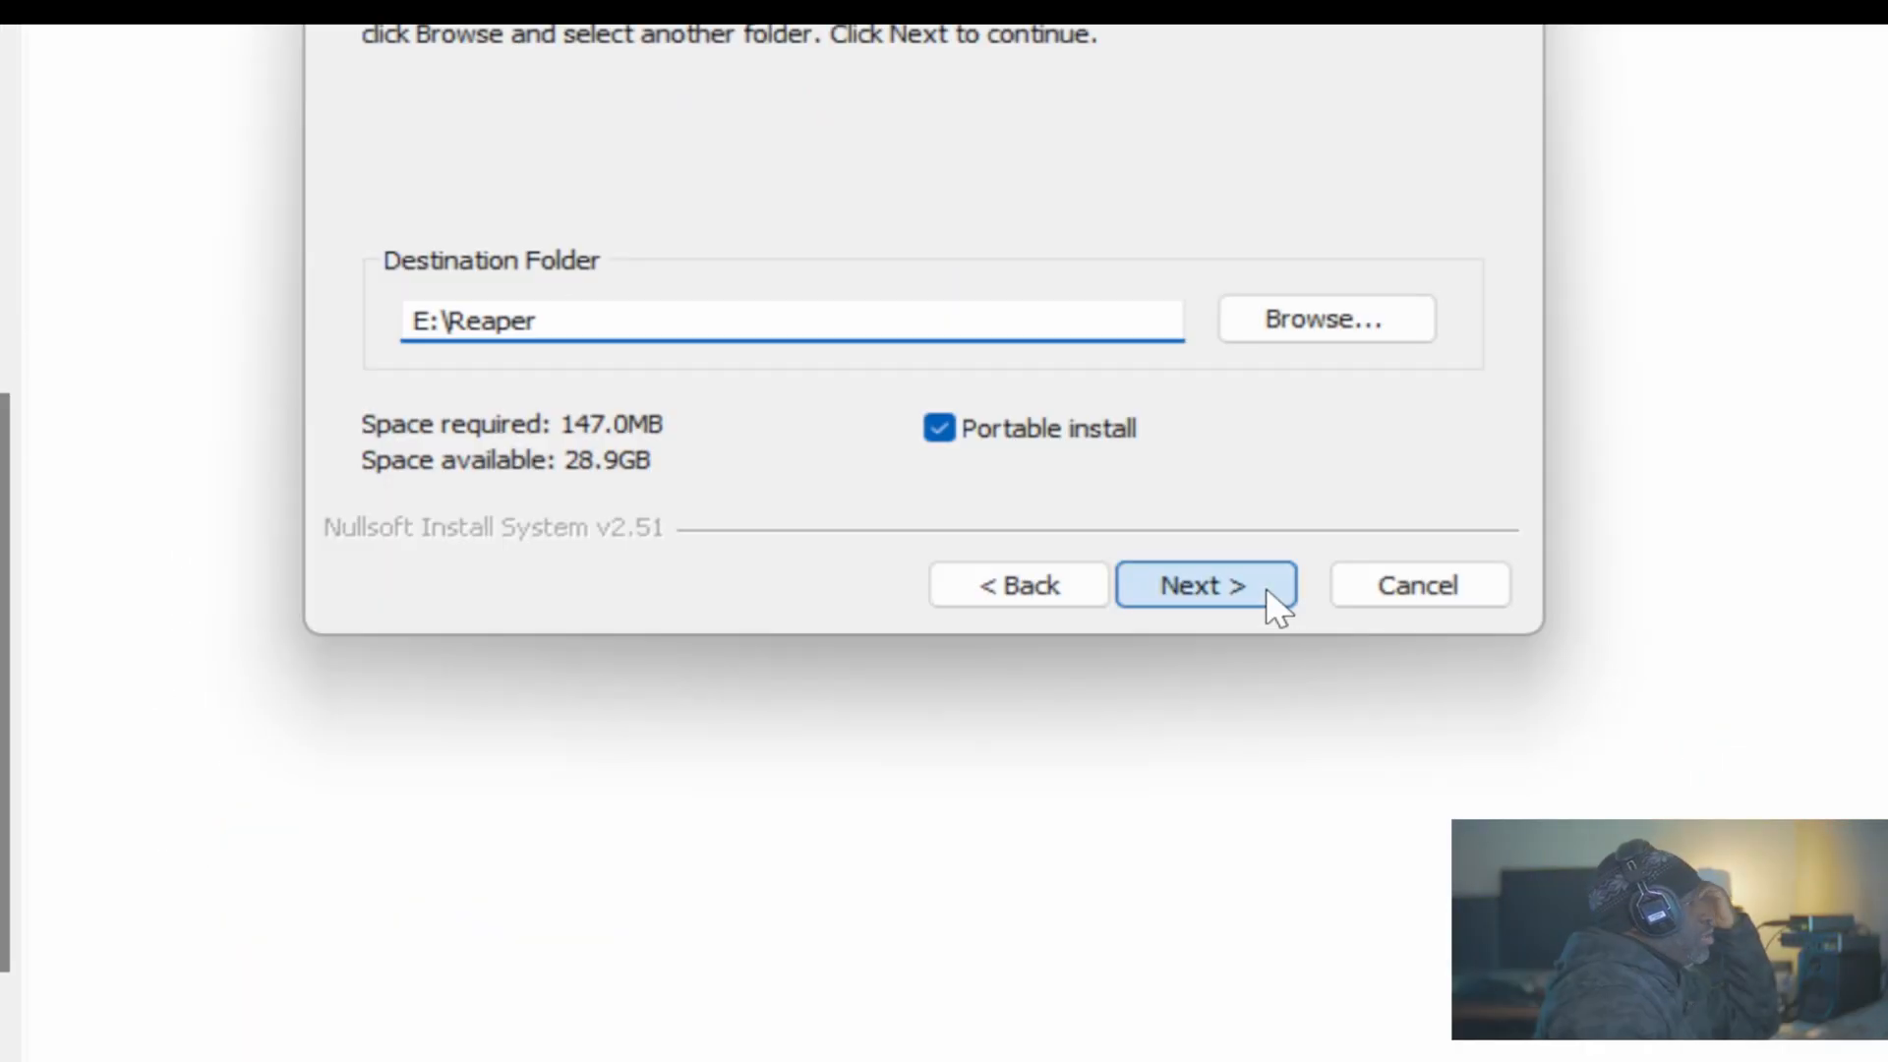
Install REAPER with only the required files, and finish the setup without running the program
left_click(1266, 587)
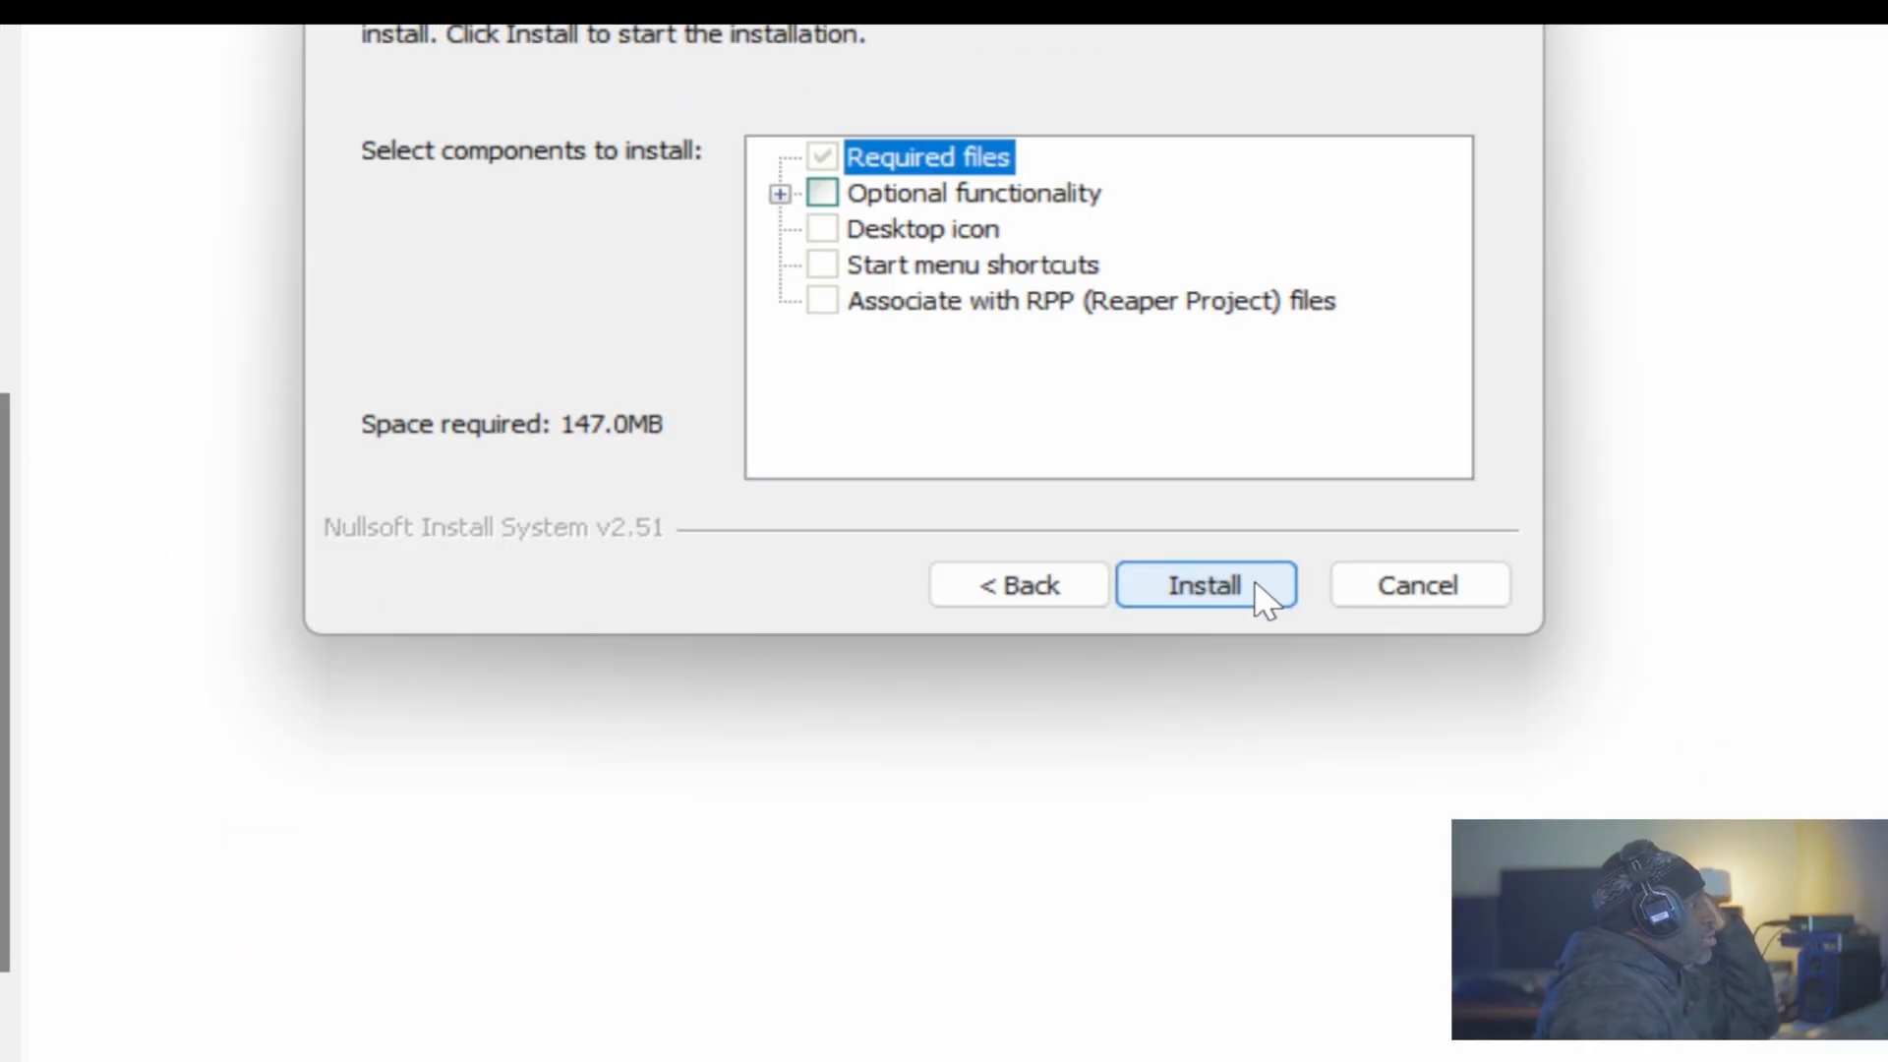
left_click(1254, 588)
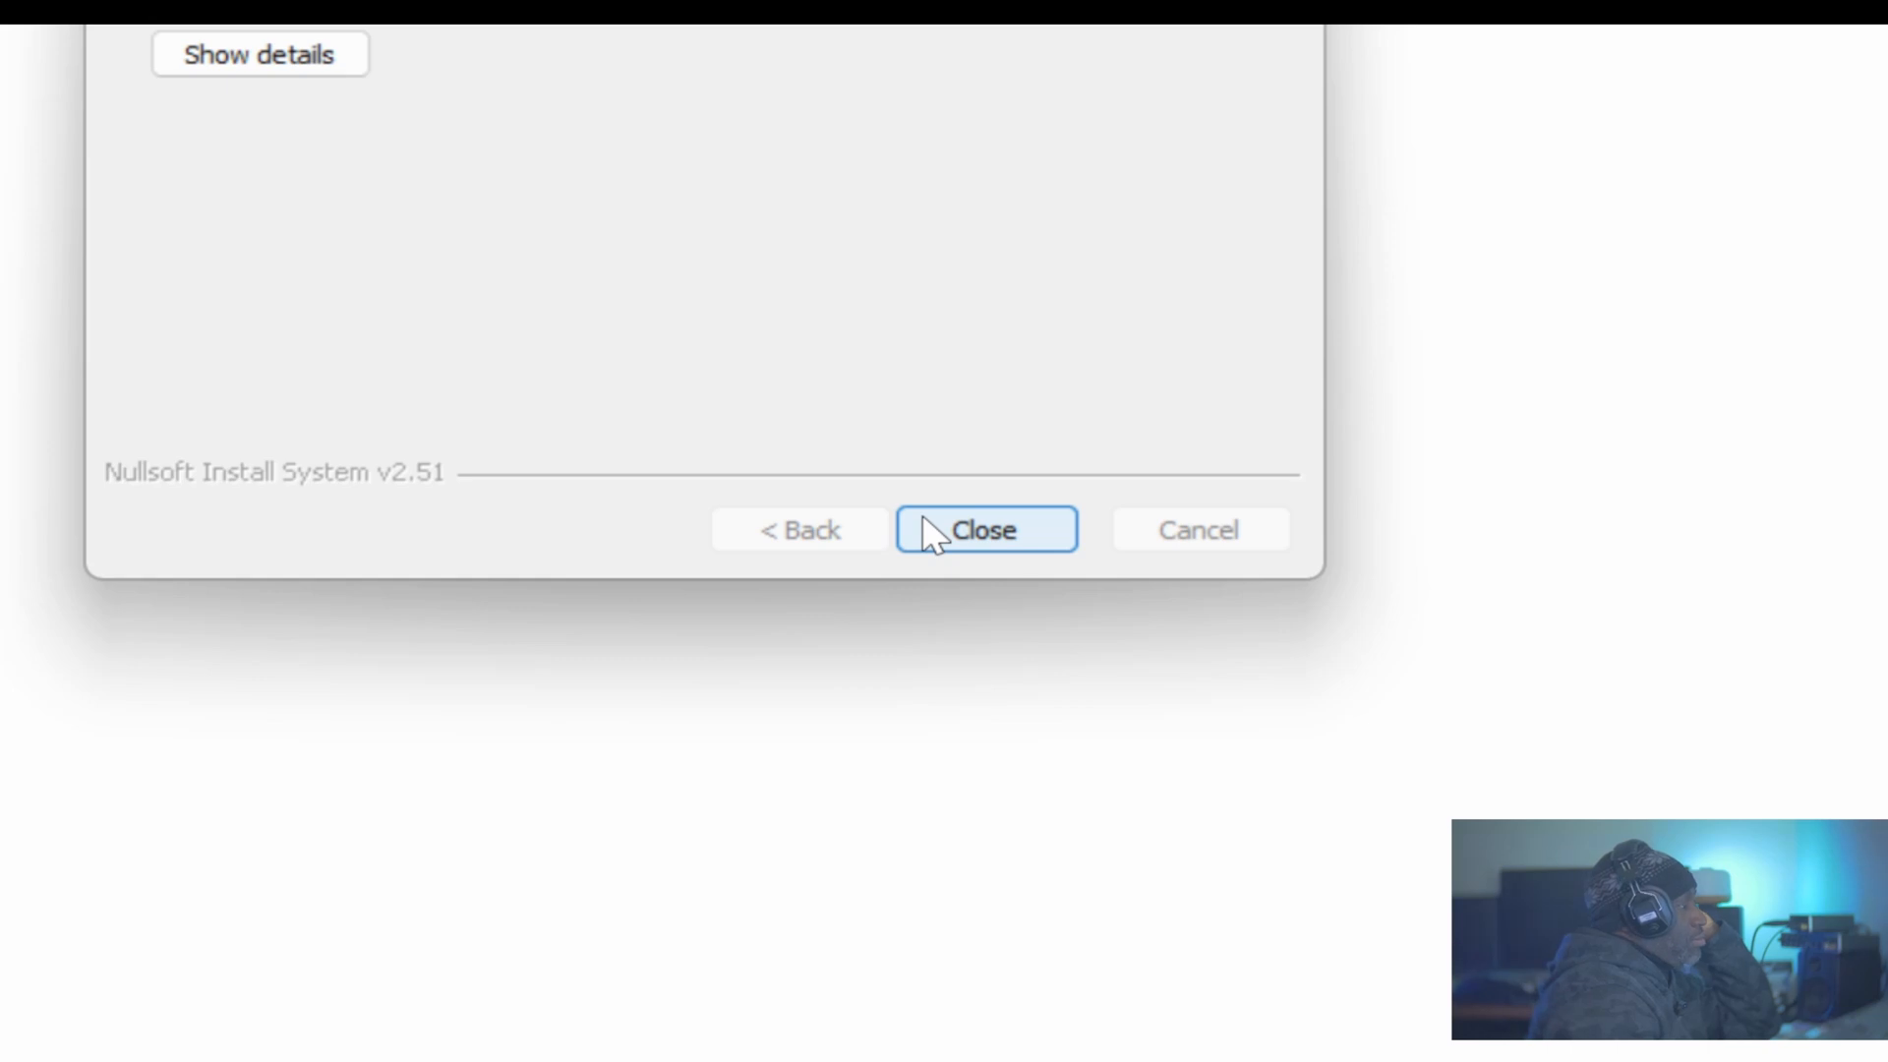
left_click(935, 536)
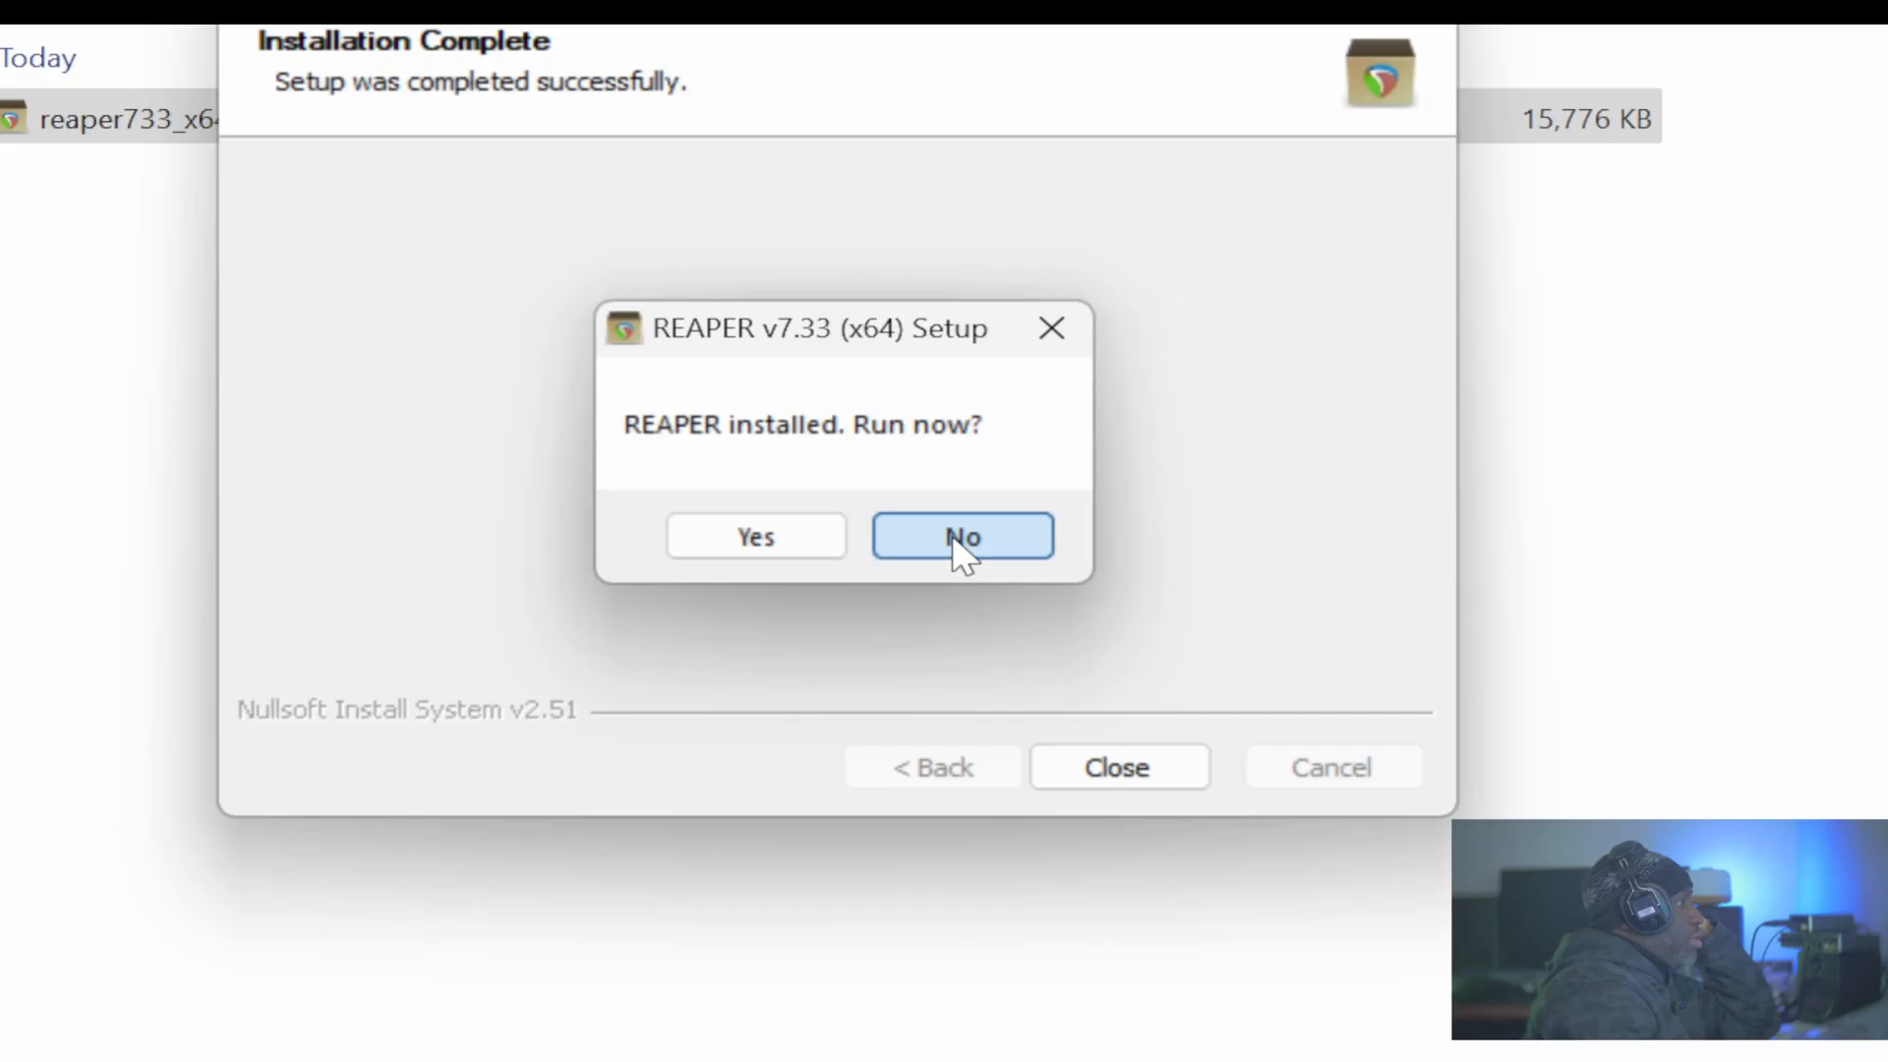
left_click(1131, 678)
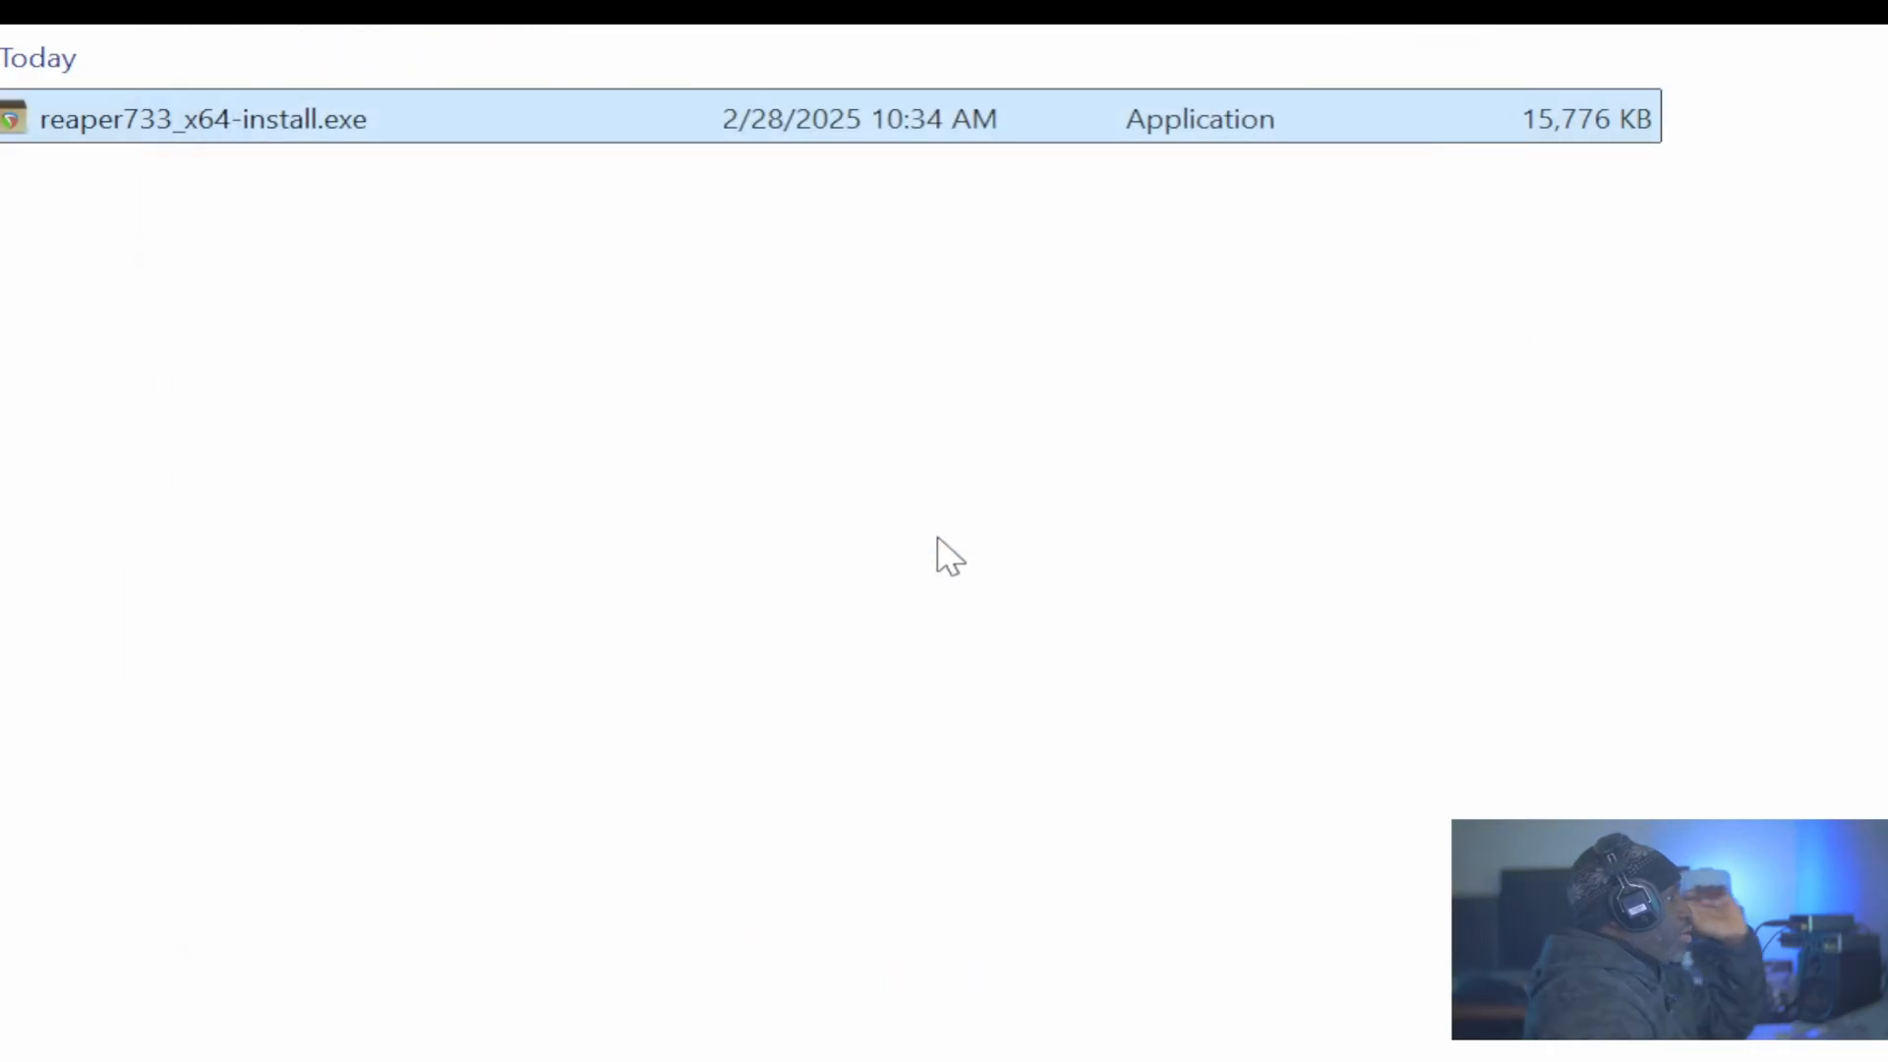
Widen the File Explorer navigation pane, open the Reaper folder on the Reaper (E:) drive and launch reaper.exe
left_click(663, 346)
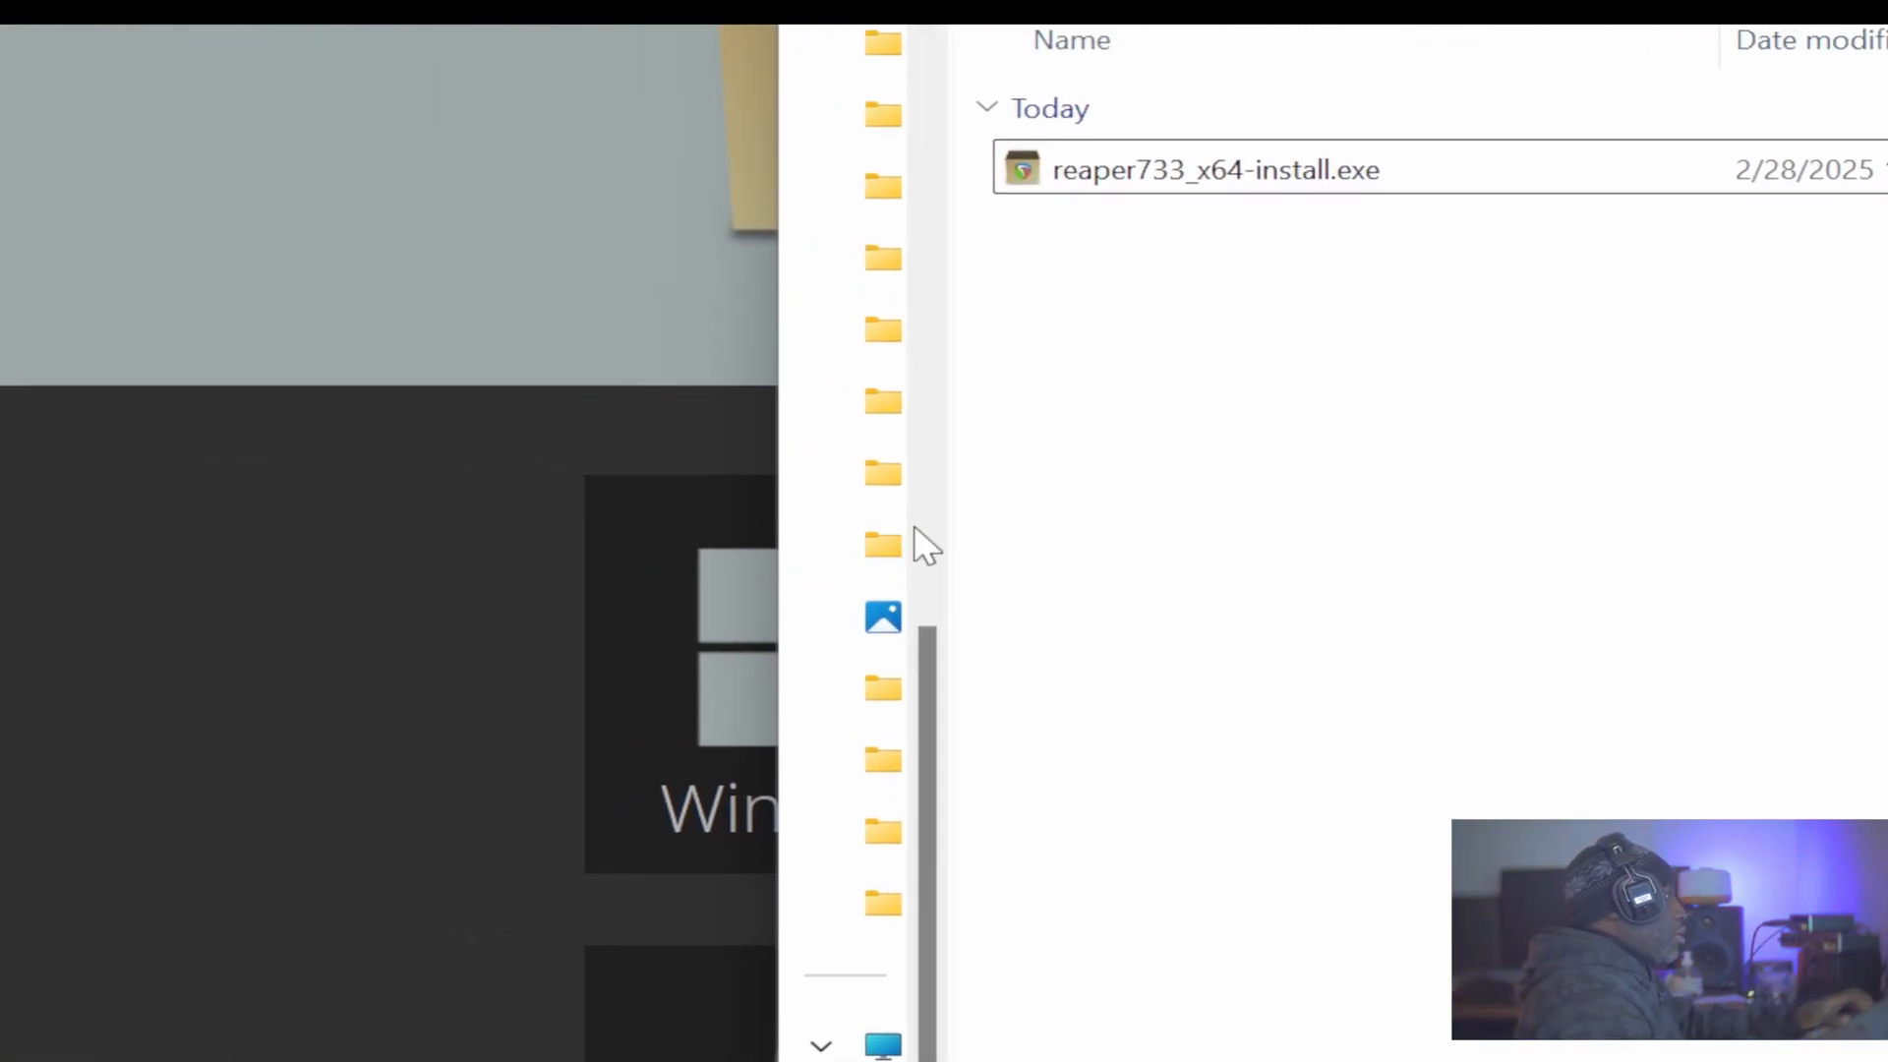
left_click_drag(953, 525, 1190, 524)
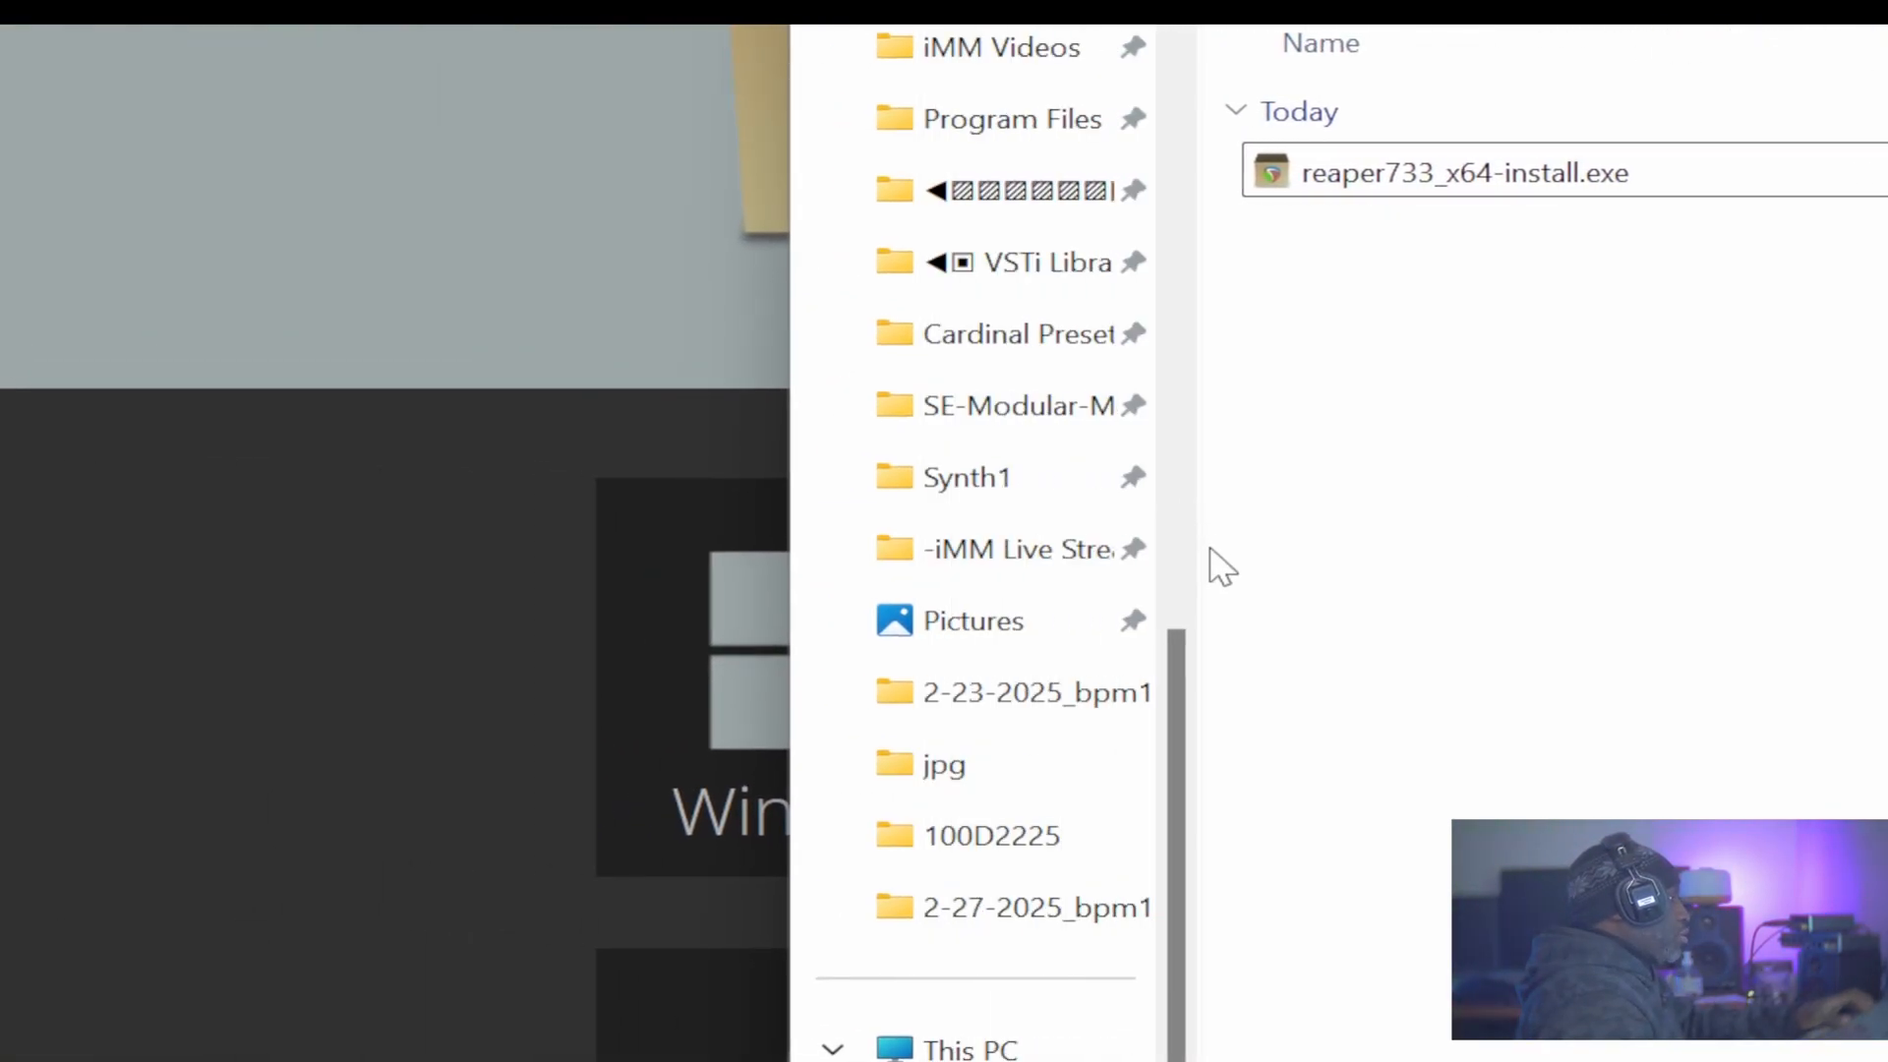
left_click(939, 710)
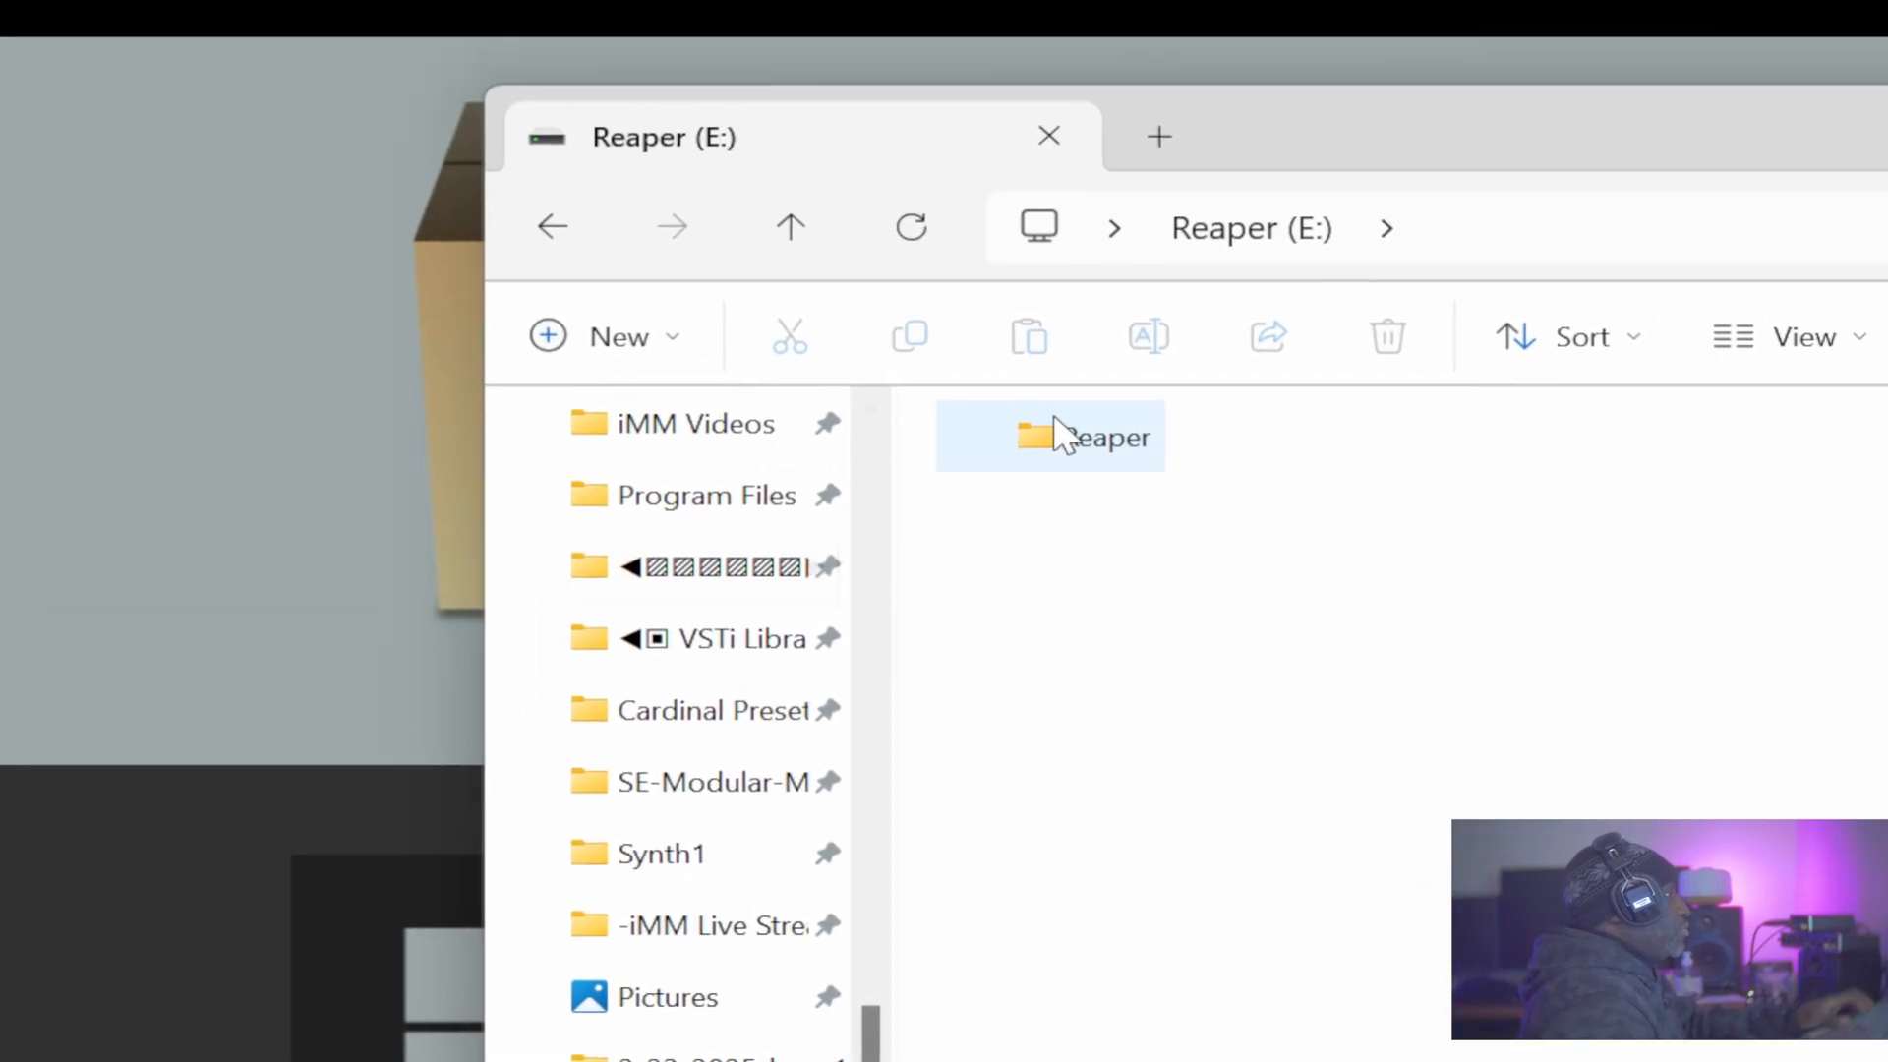
double_click(1053, 429)
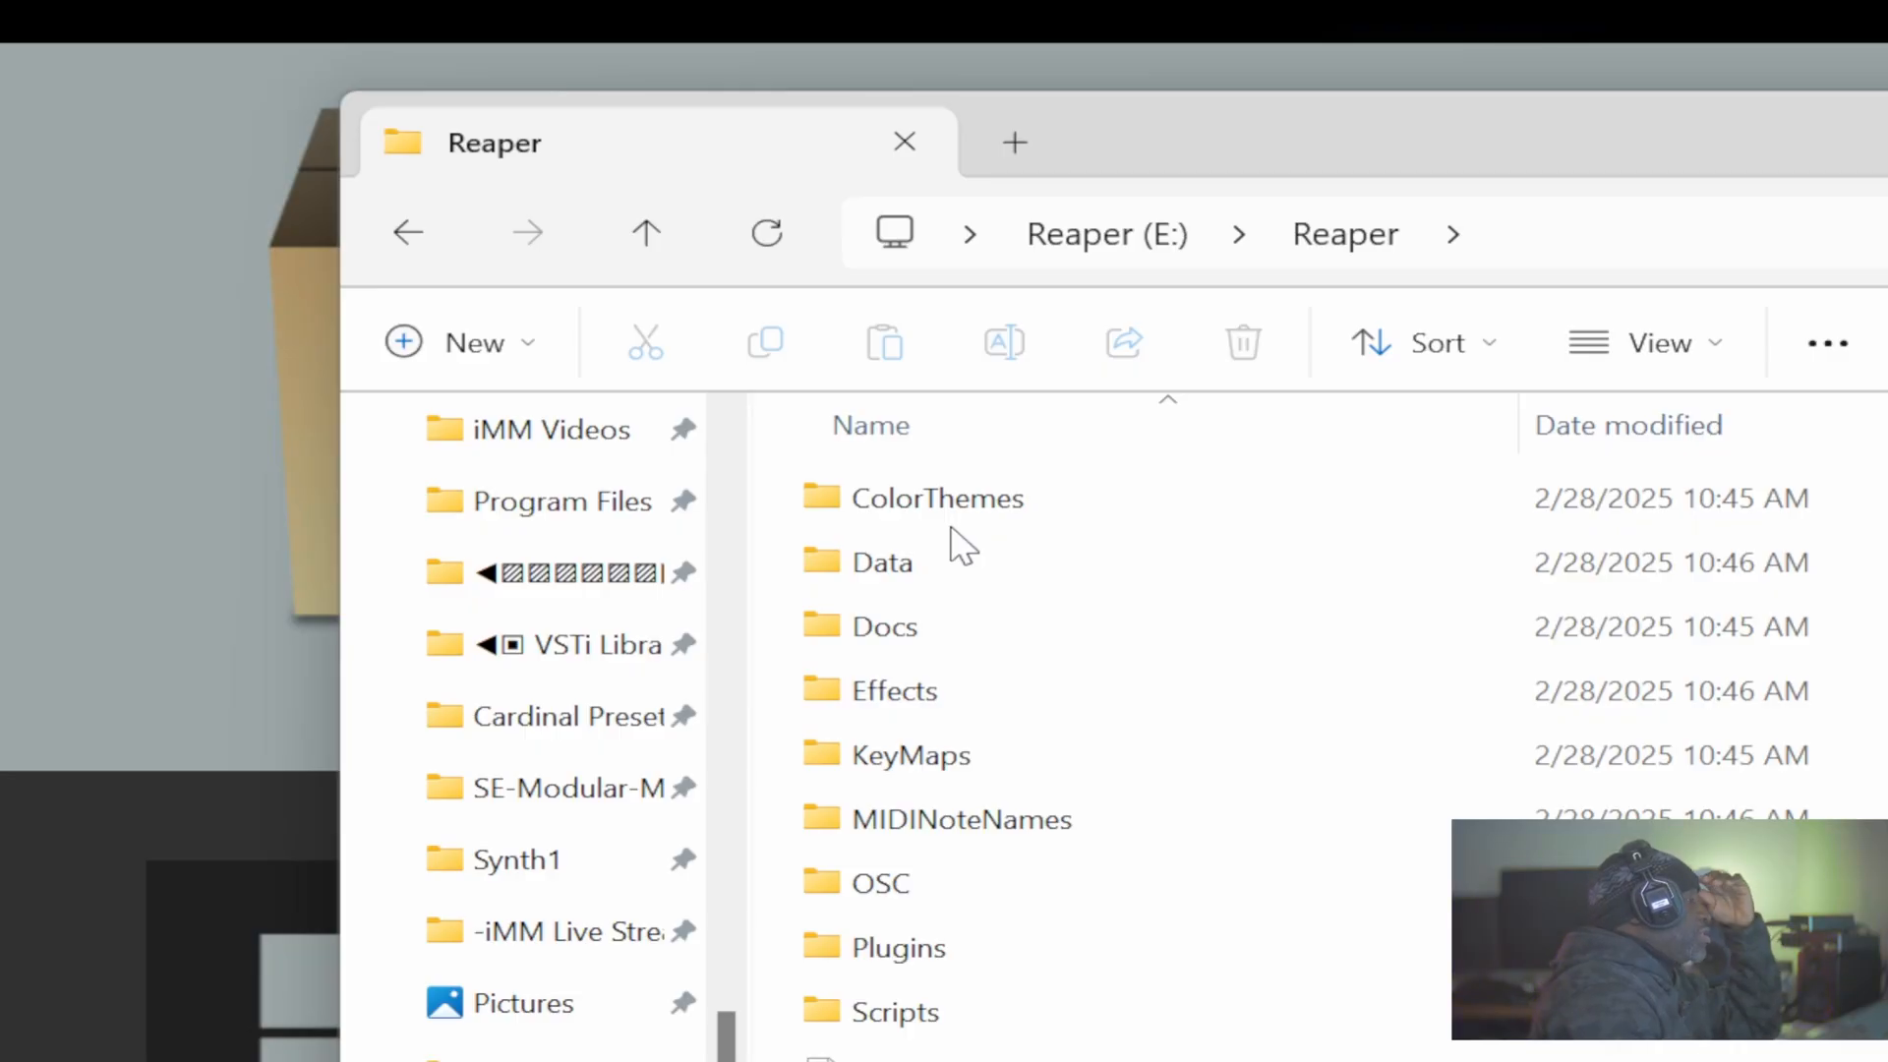
mouse_move(977, 518)
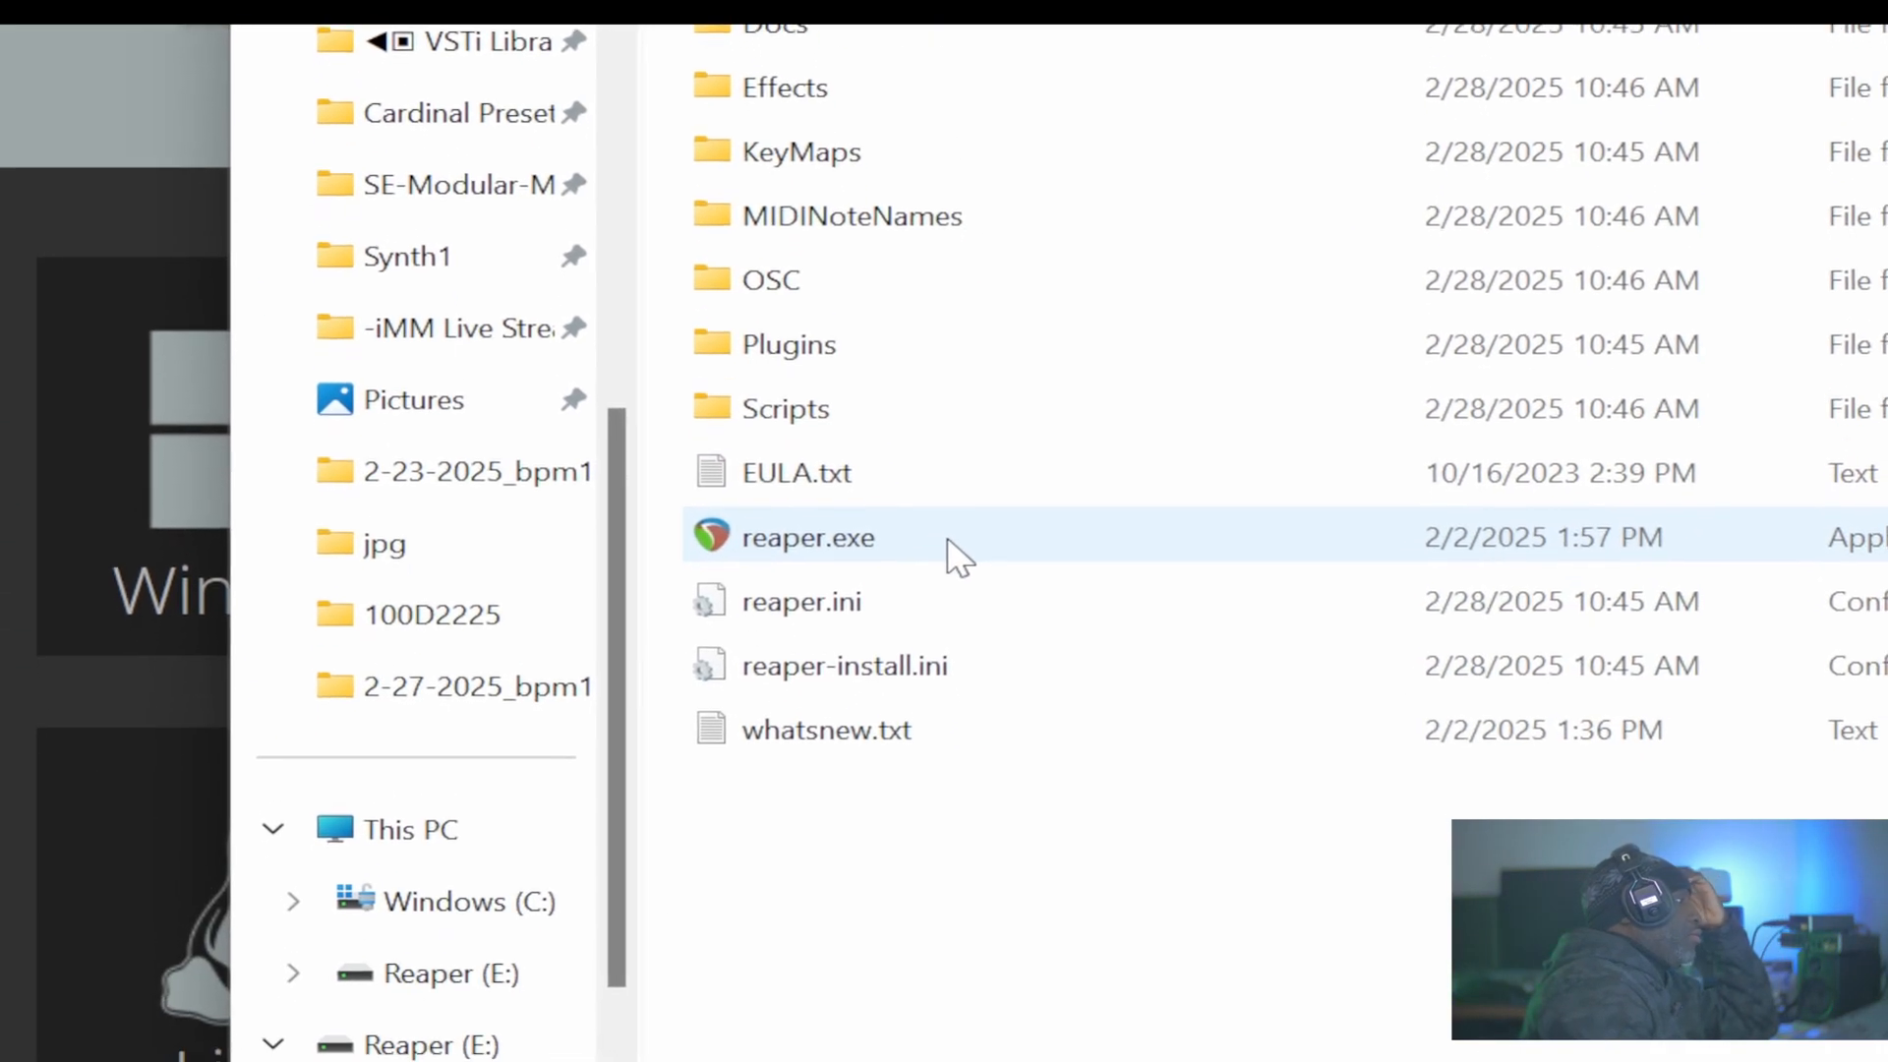
mouse_move(950, 543)
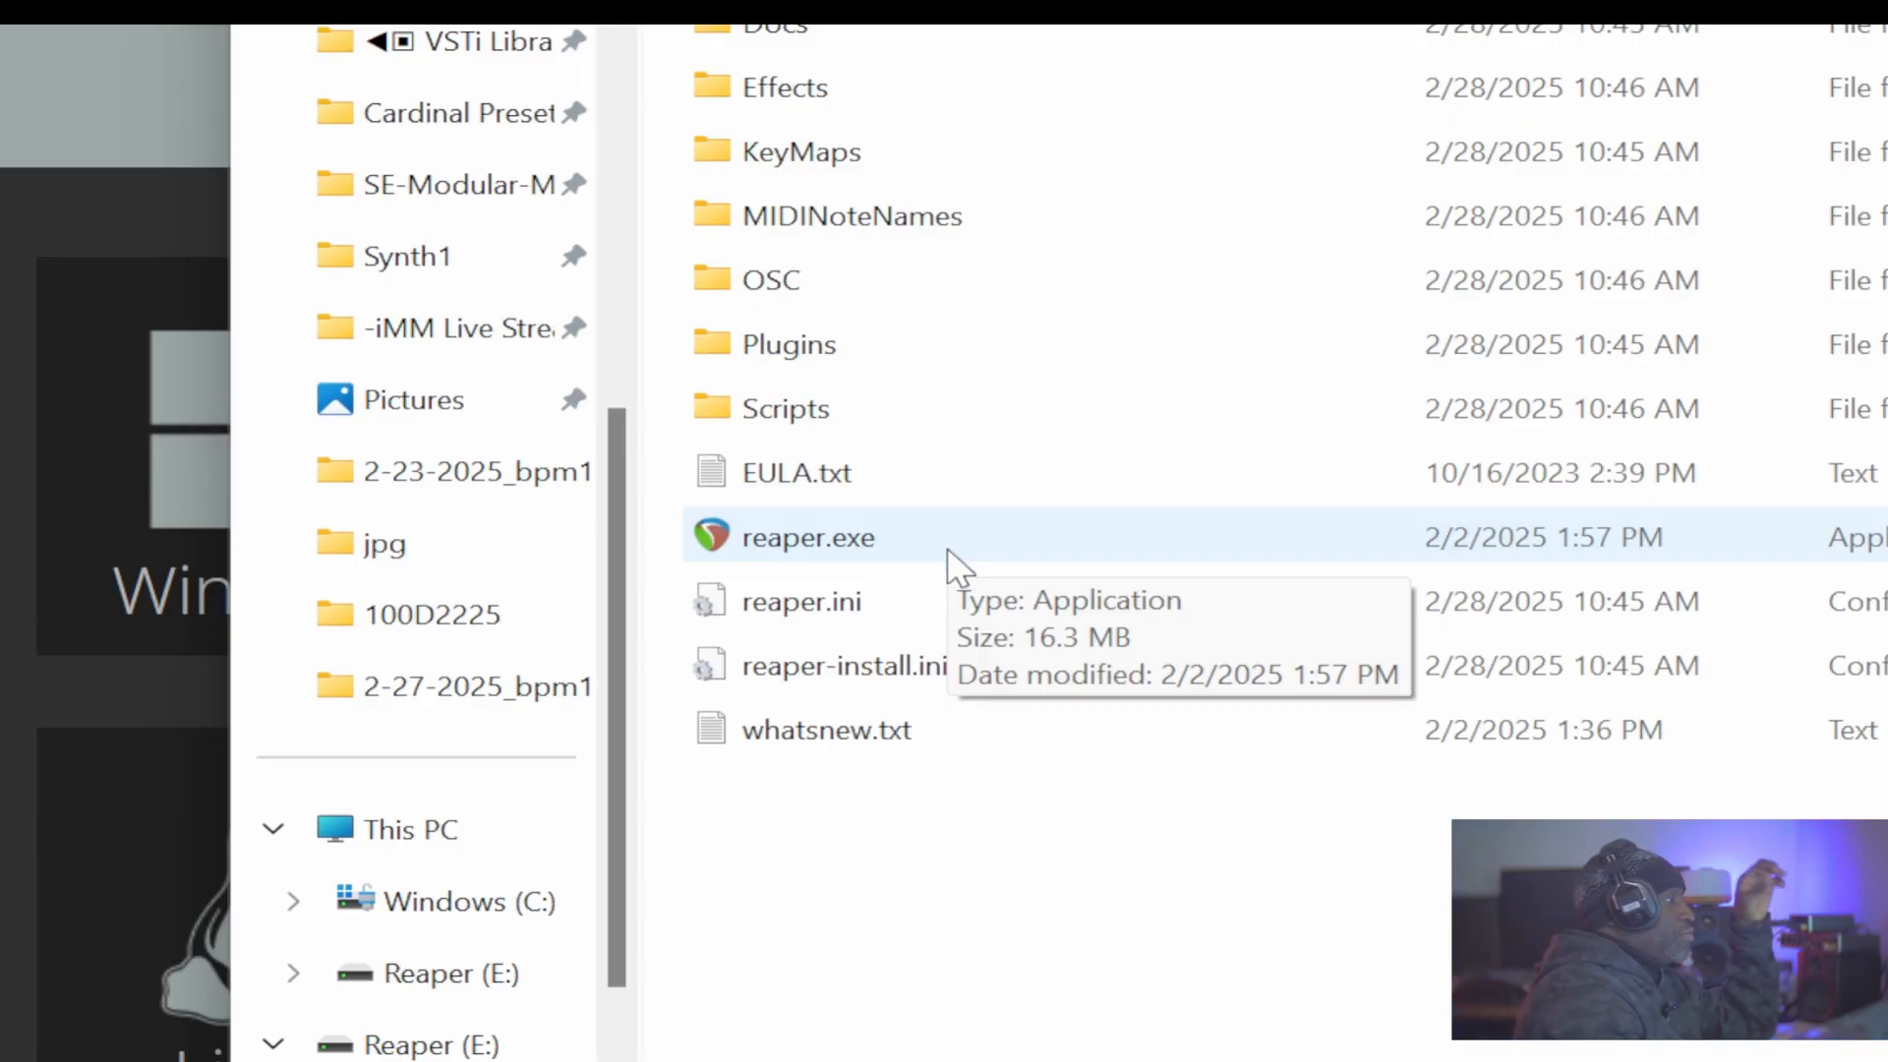
mouse_move(771, 558)
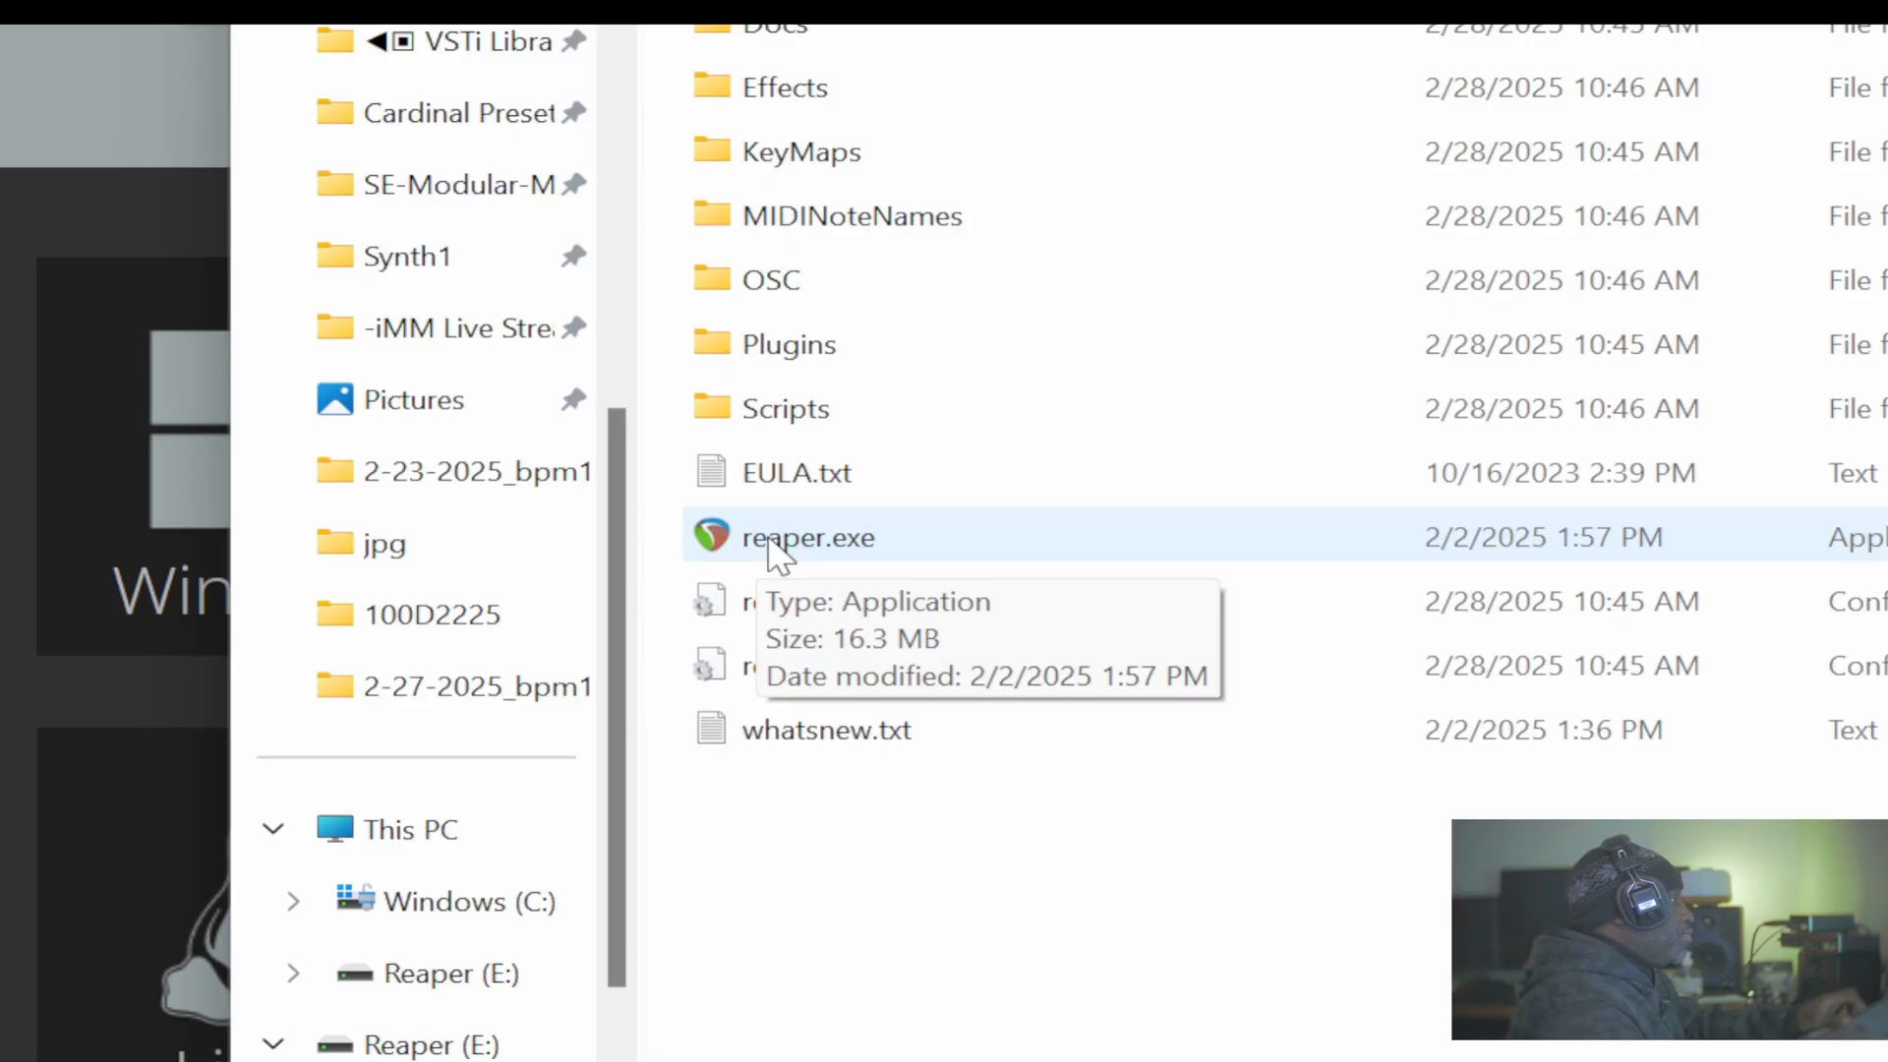
double_click(780, 556)
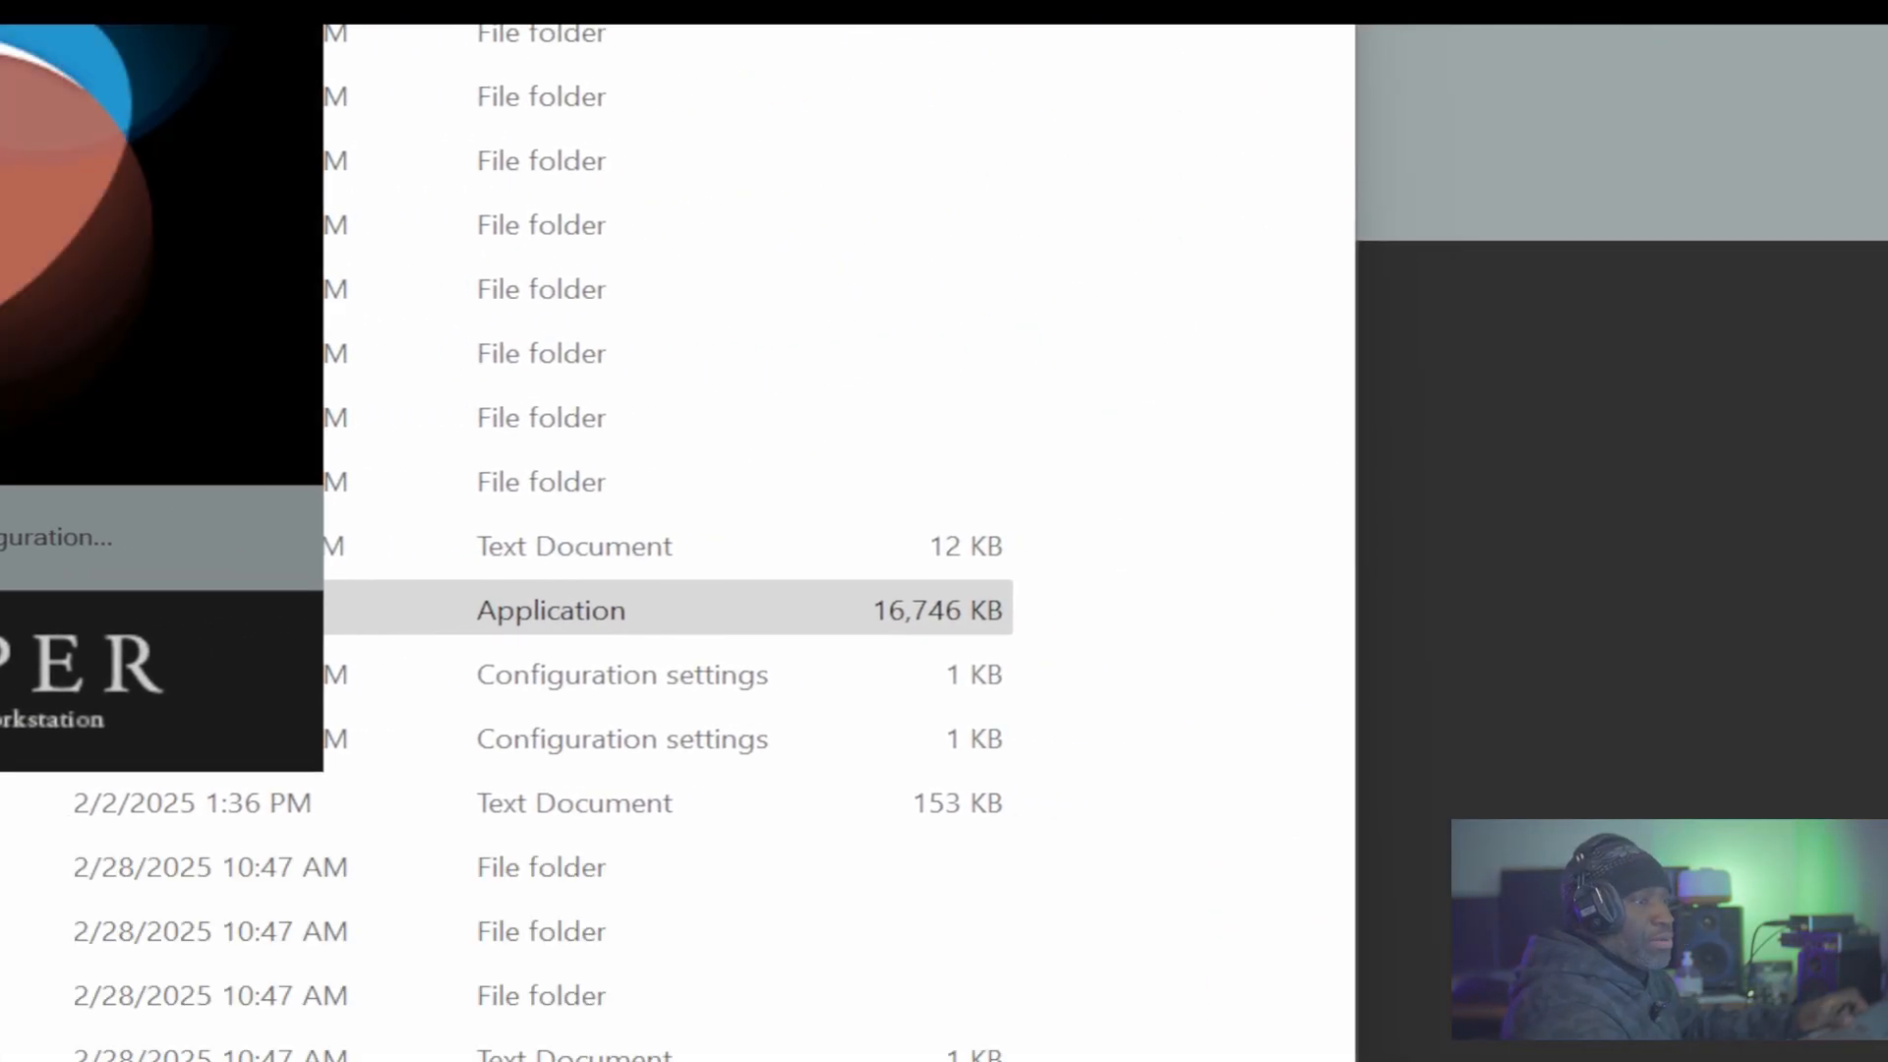
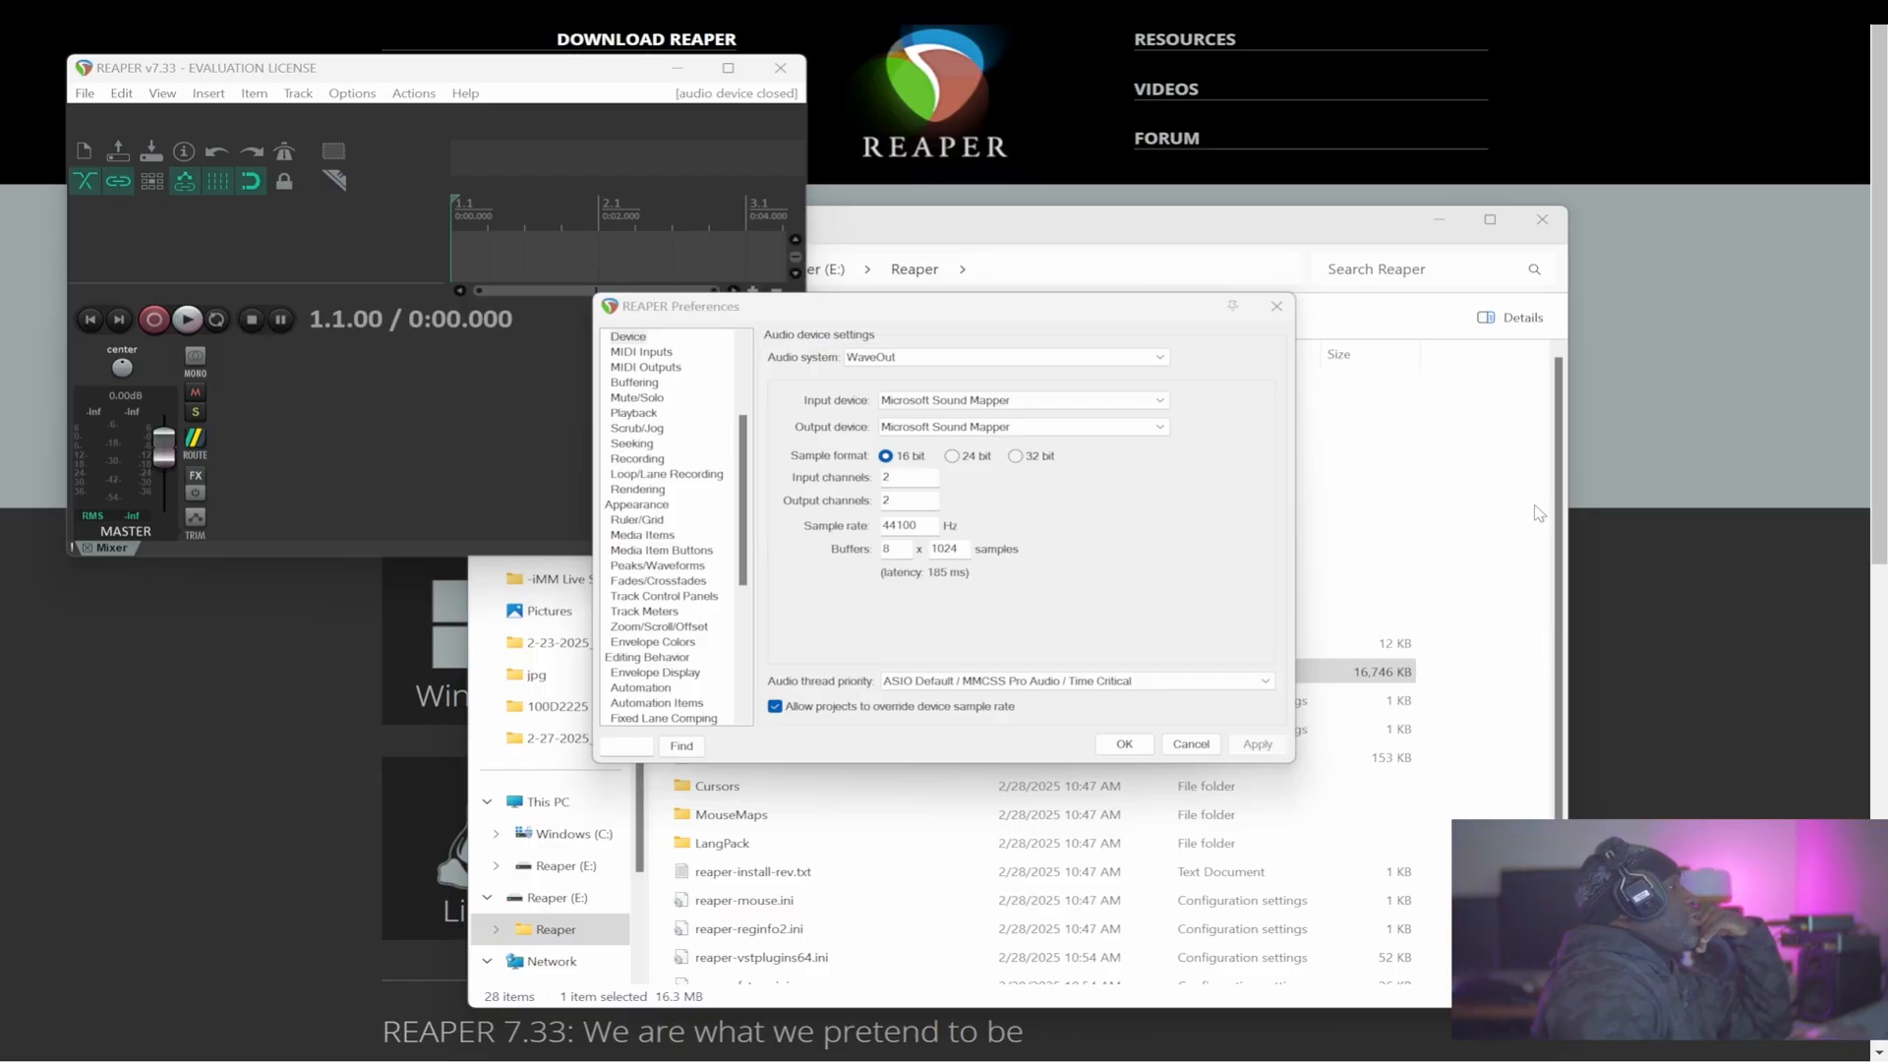
Set the audio system to DirectSound in the audio device preferences and apply the settings
left_click(1192, 597)
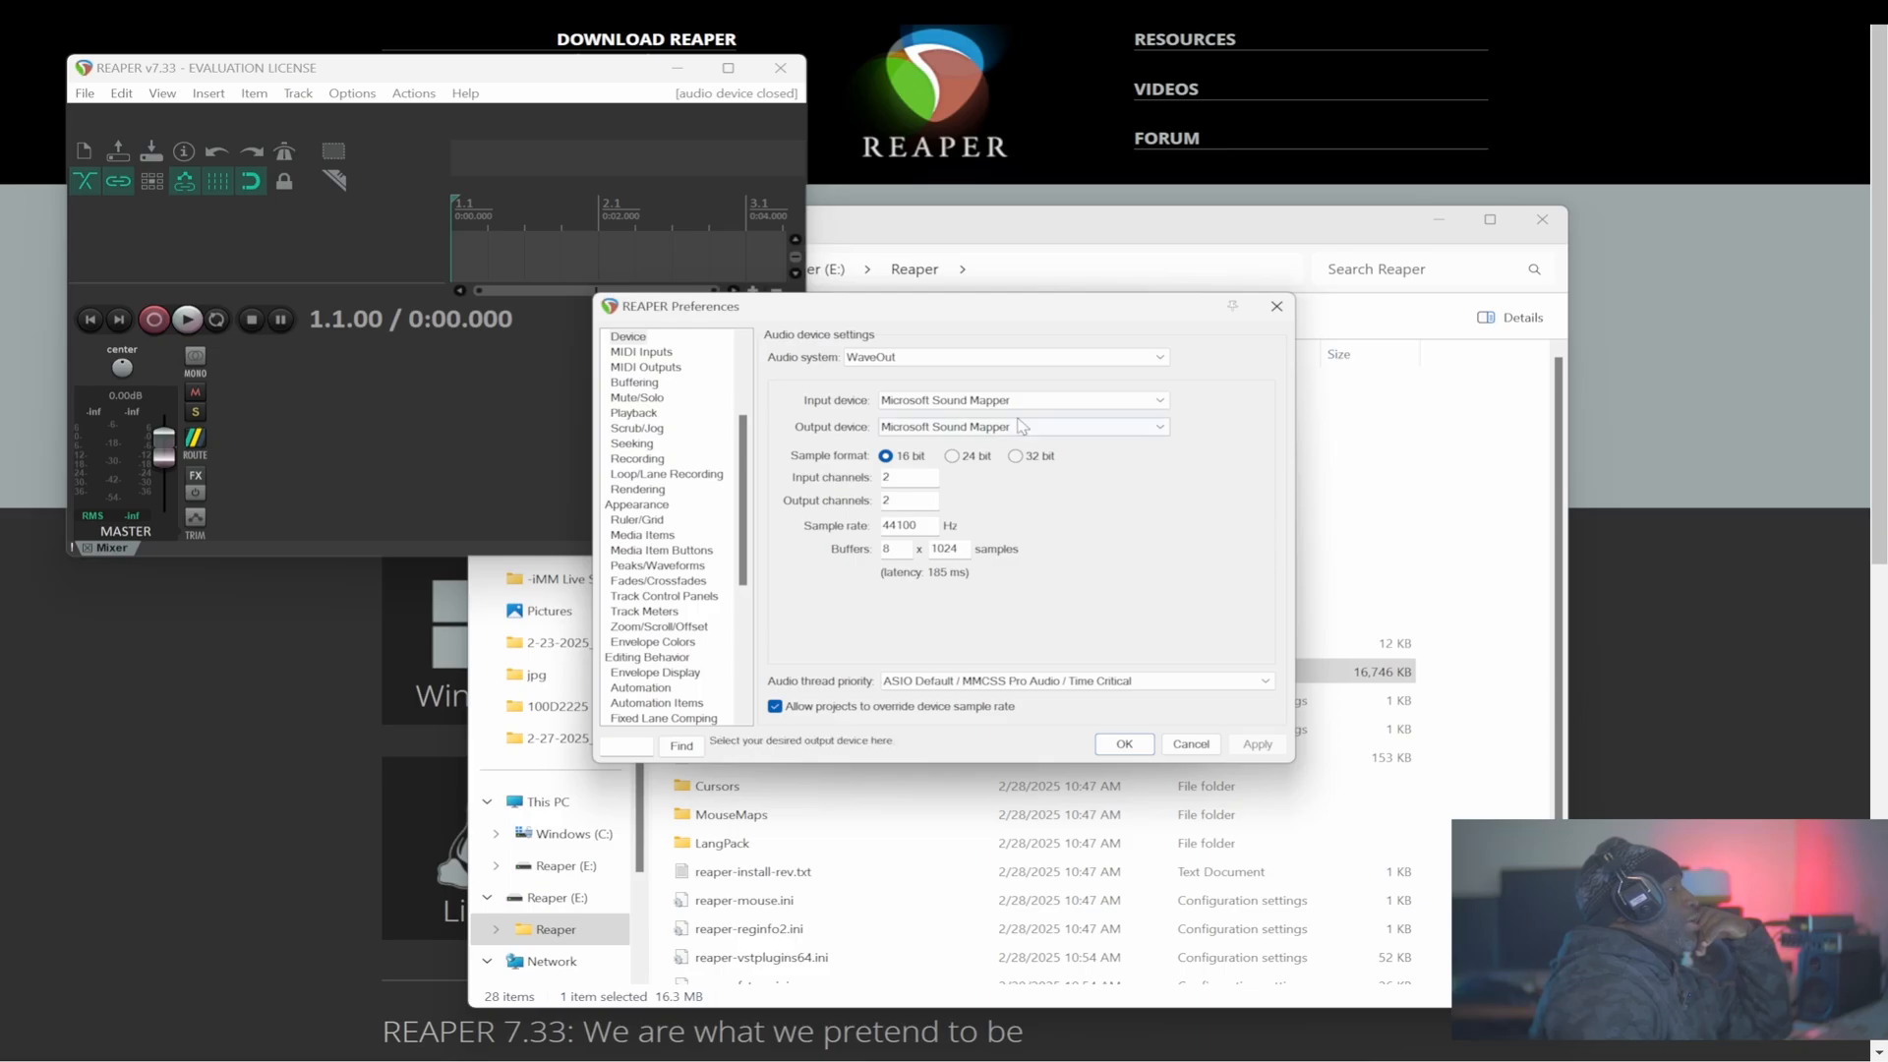
left_click(971, 358)
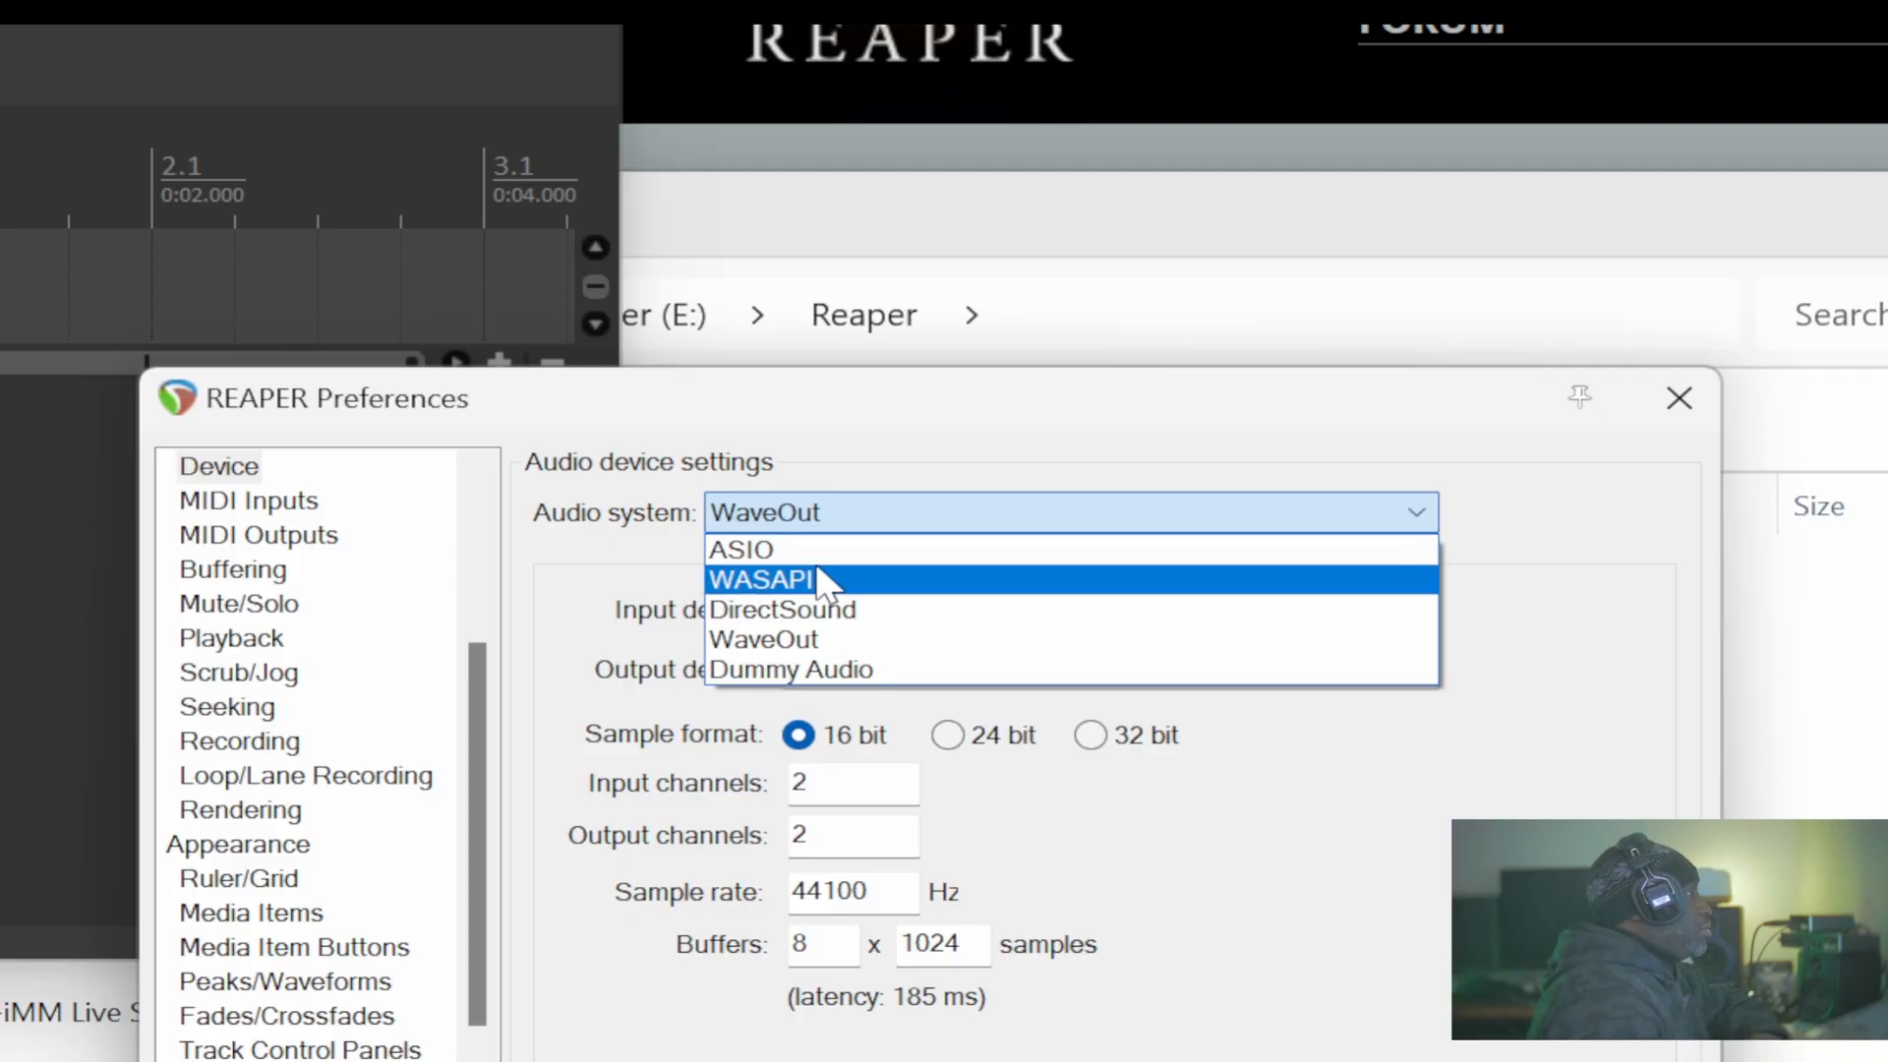
left_click(816, 612)
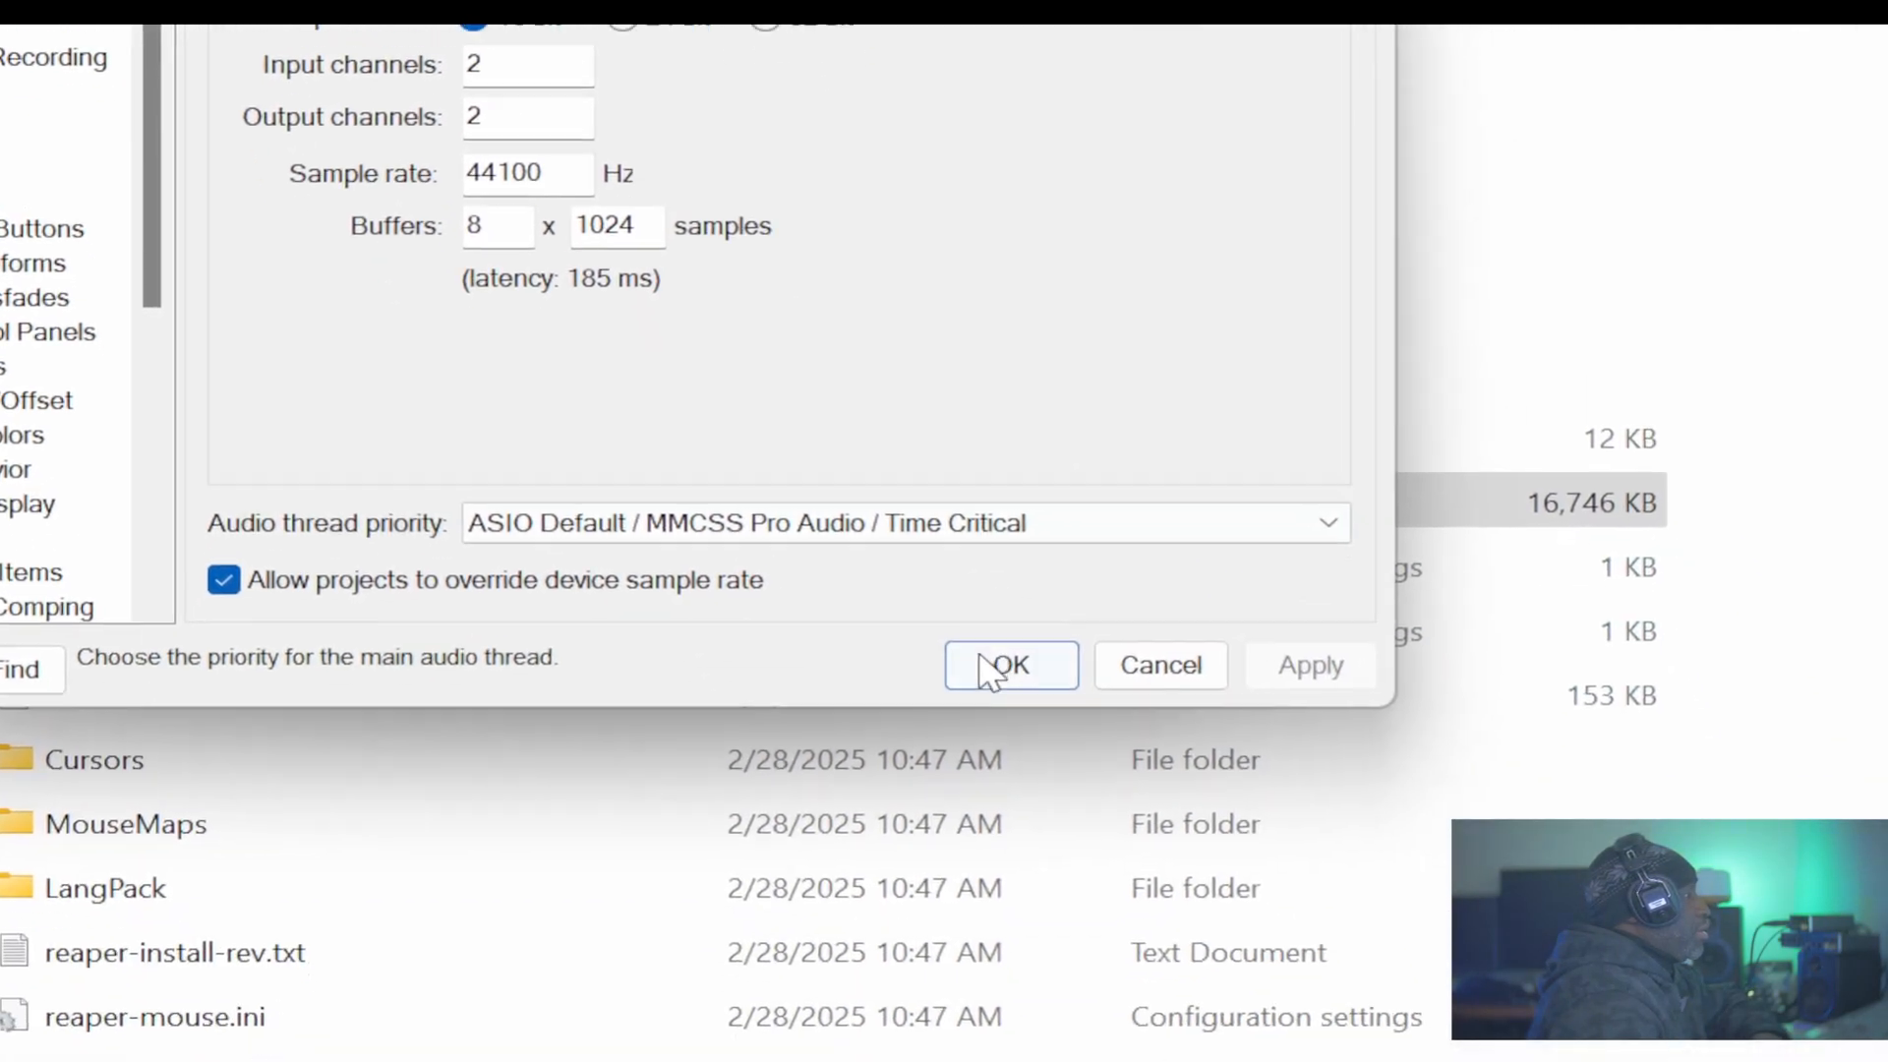
left_click(1003, 662)
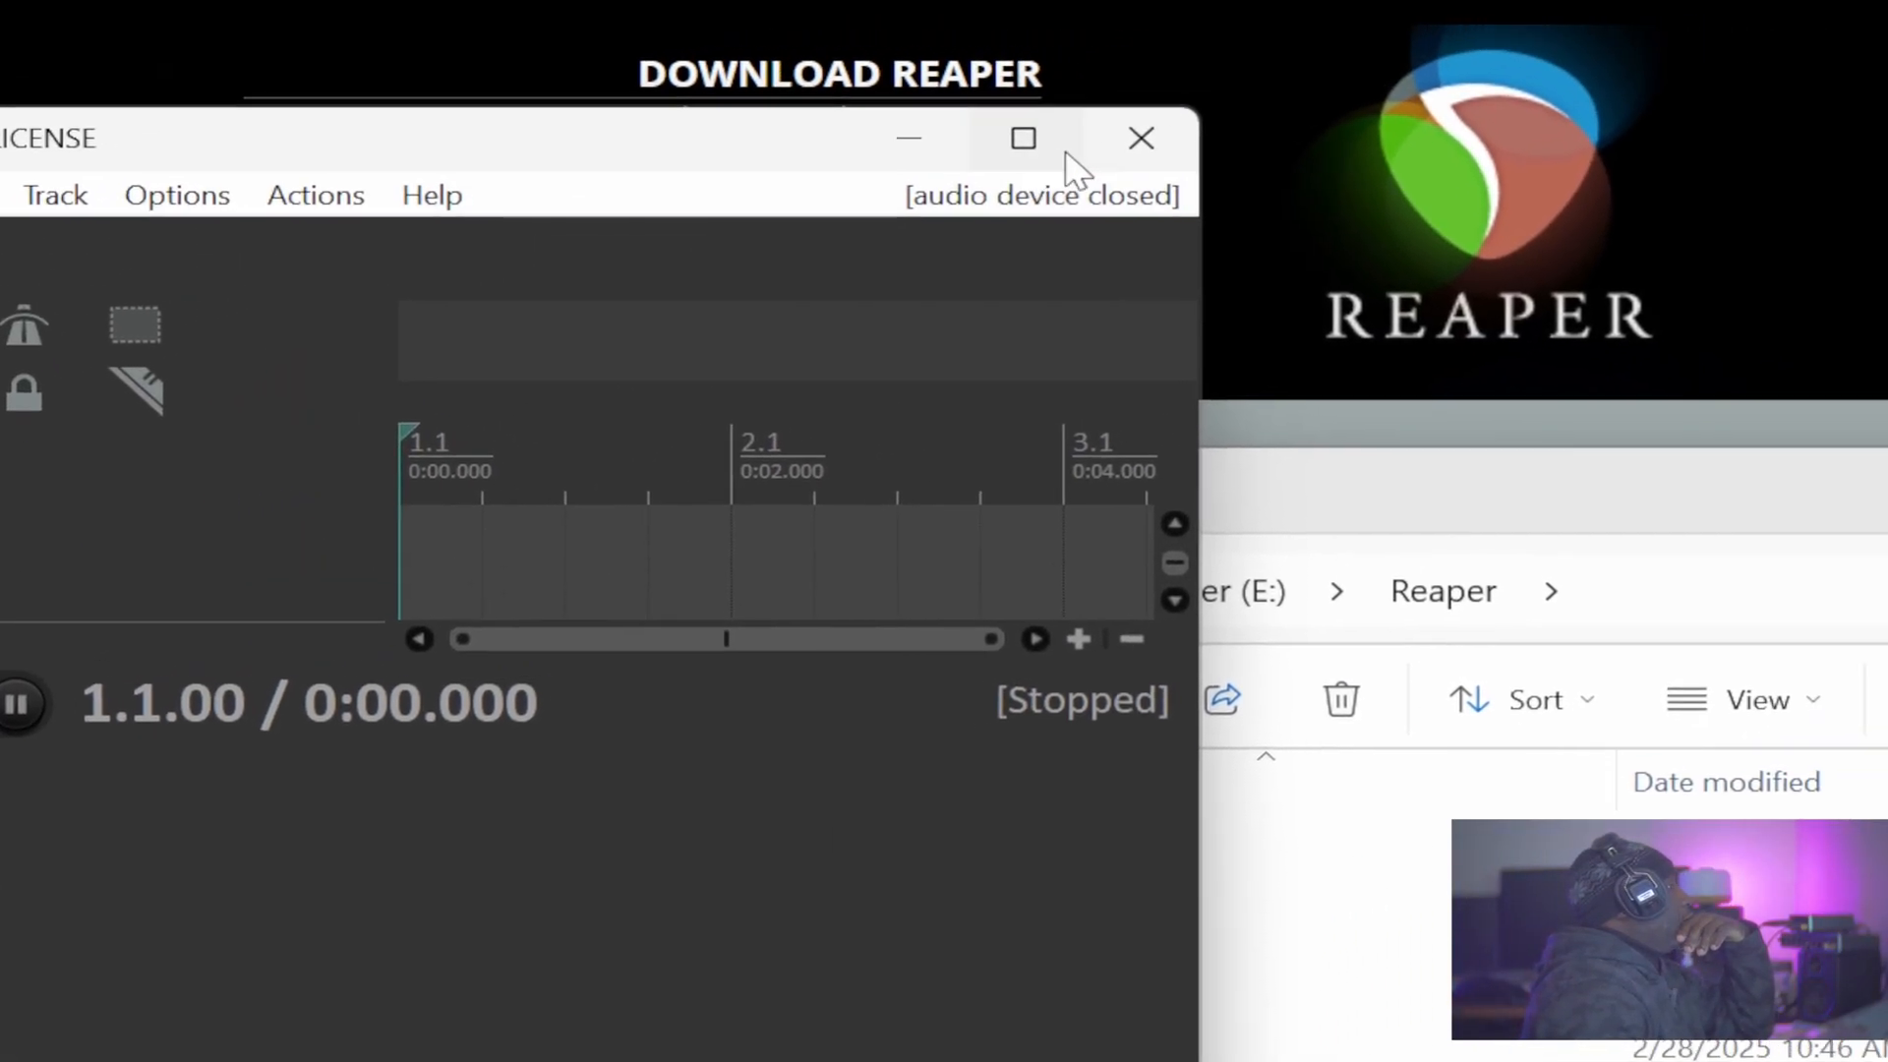
Maximize the REAPER window and lower the divider above the mixer to enlarge the arrange area
left_click(1024, 137)
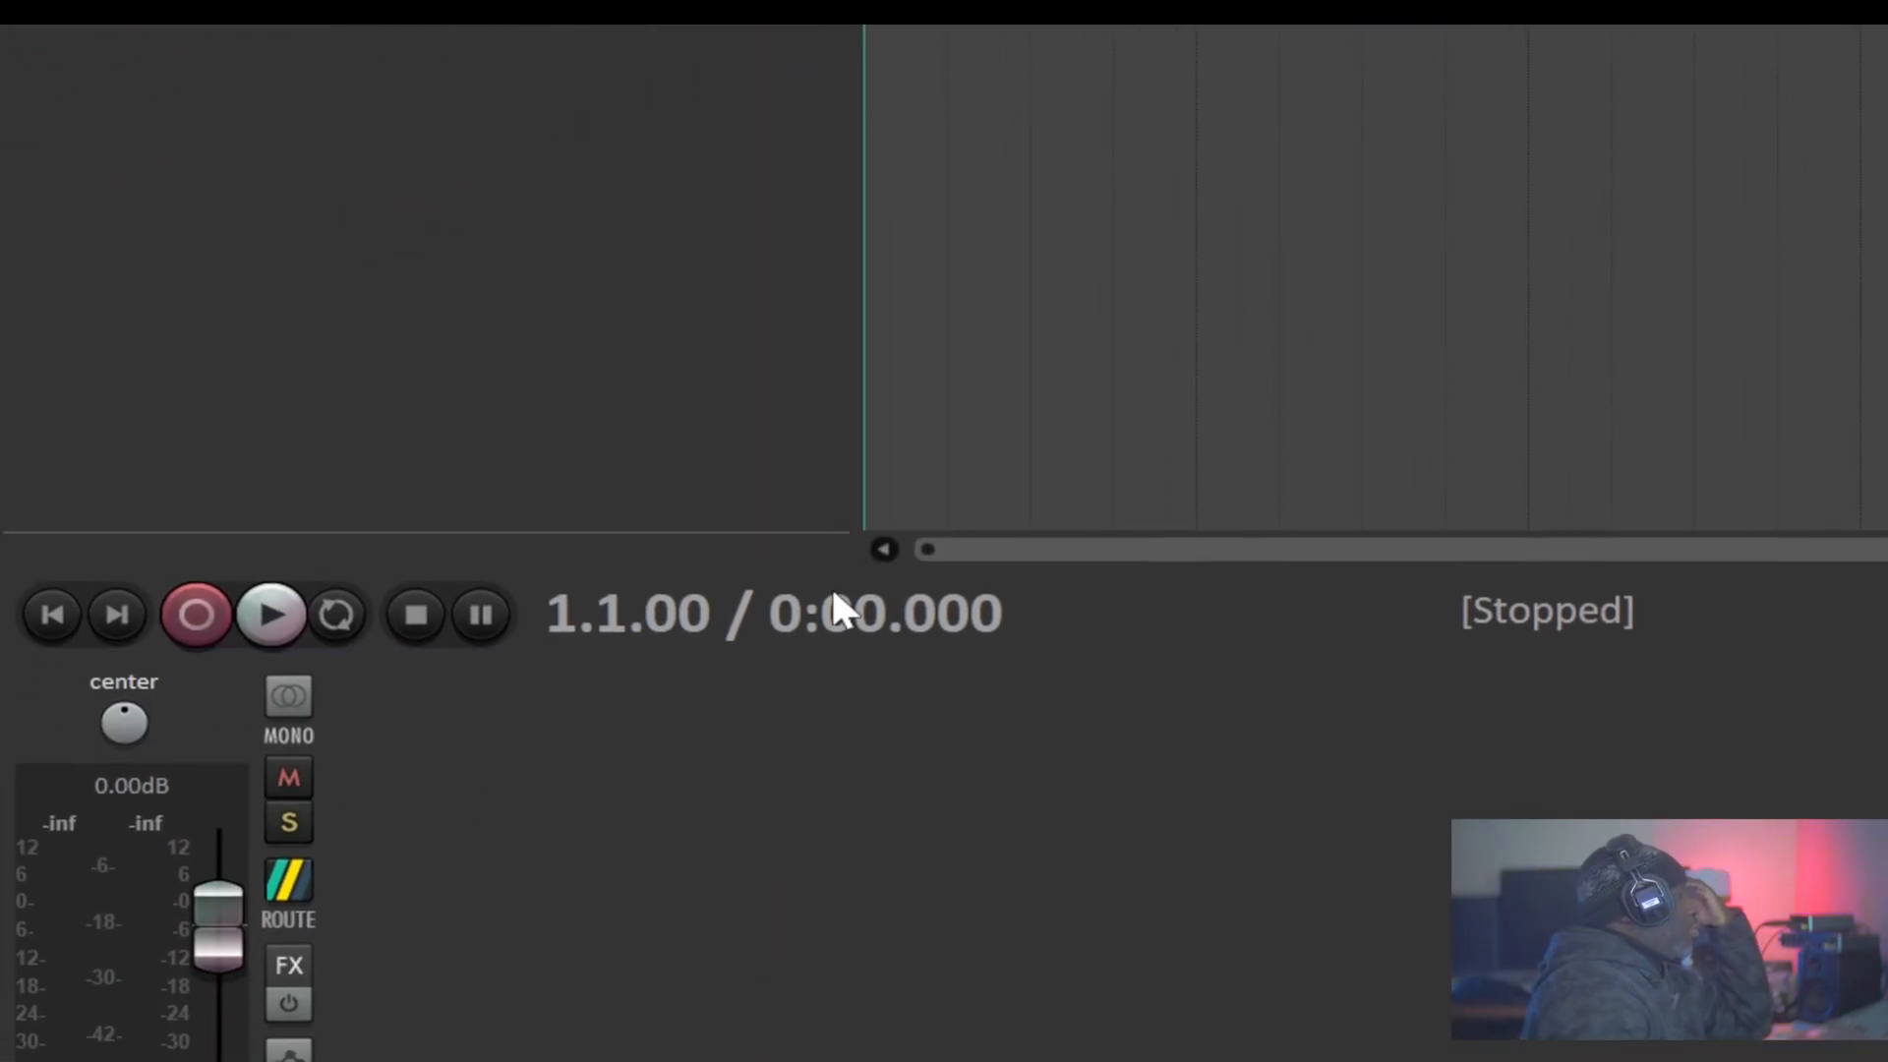
left_click_drag(875, 604, 826, 736)
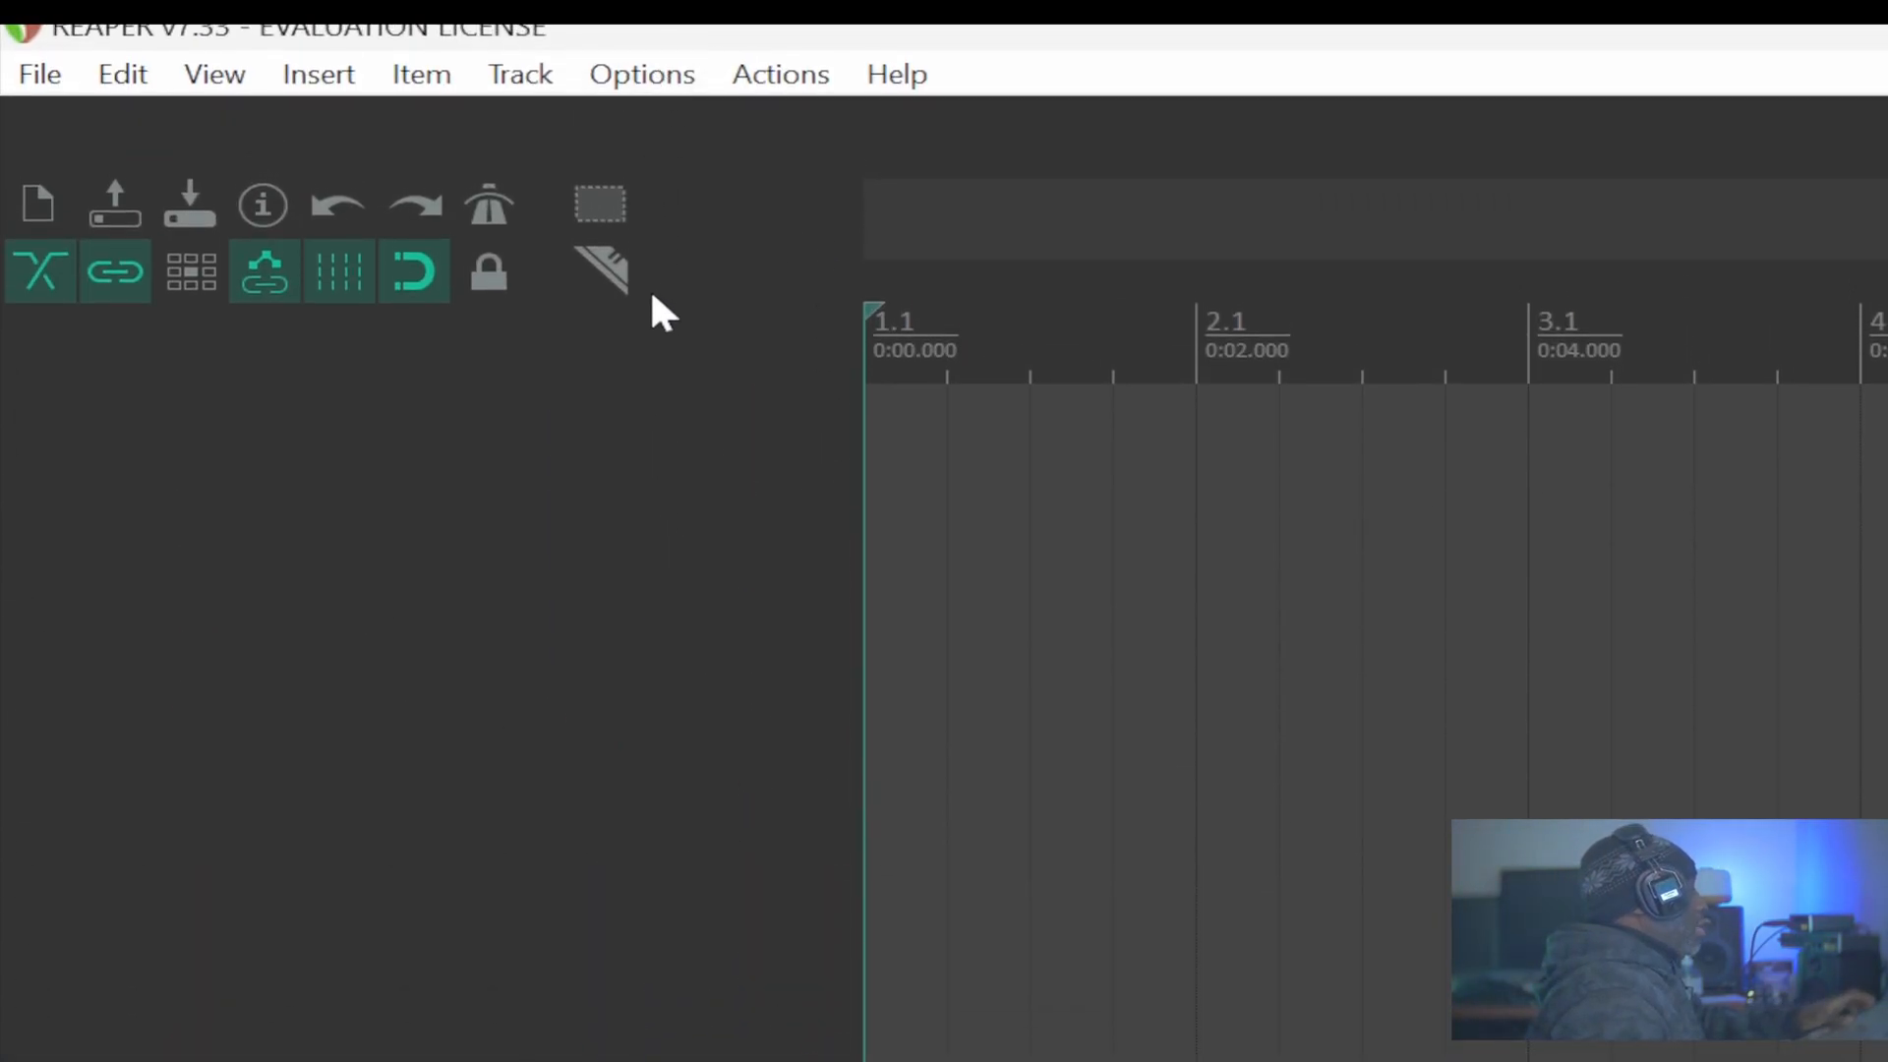
Open the VST plug-ins page of the REAPER preferences and bring up the plug-in path list for editing
left_click(666, 86)
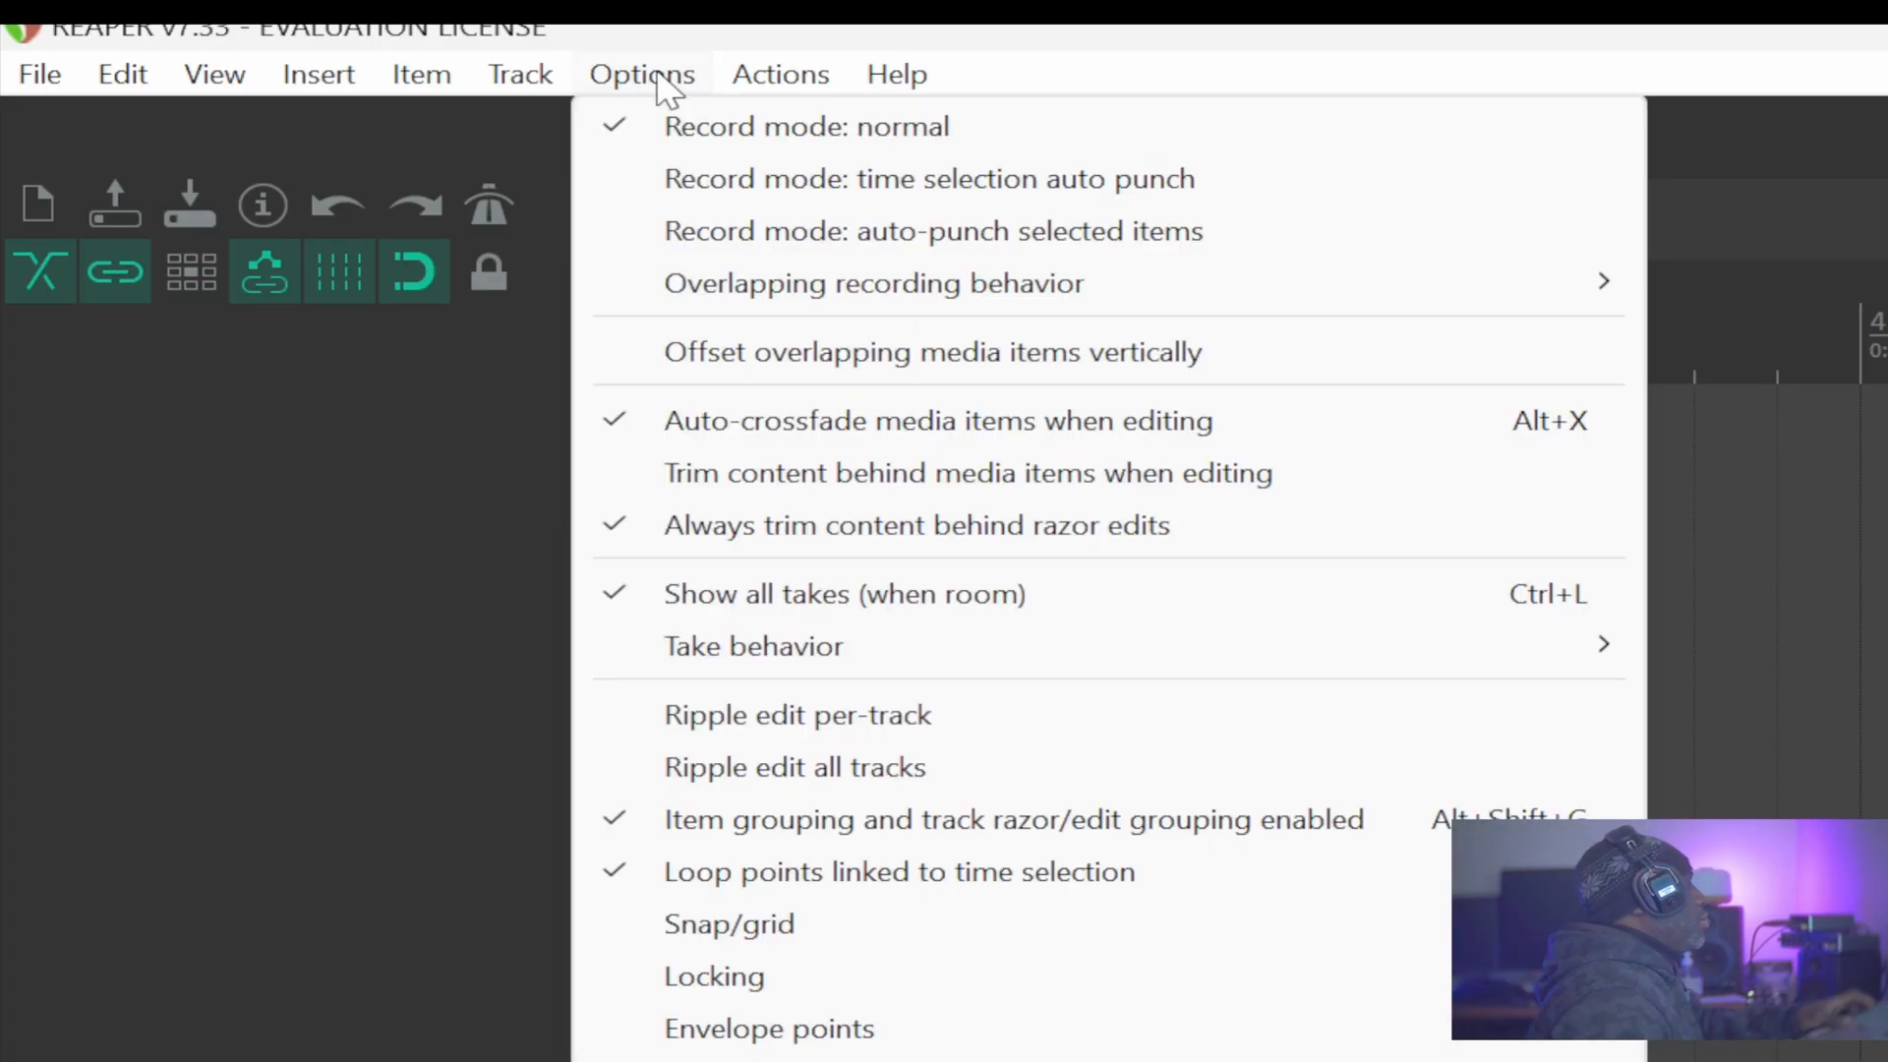
left_click(344, 634)
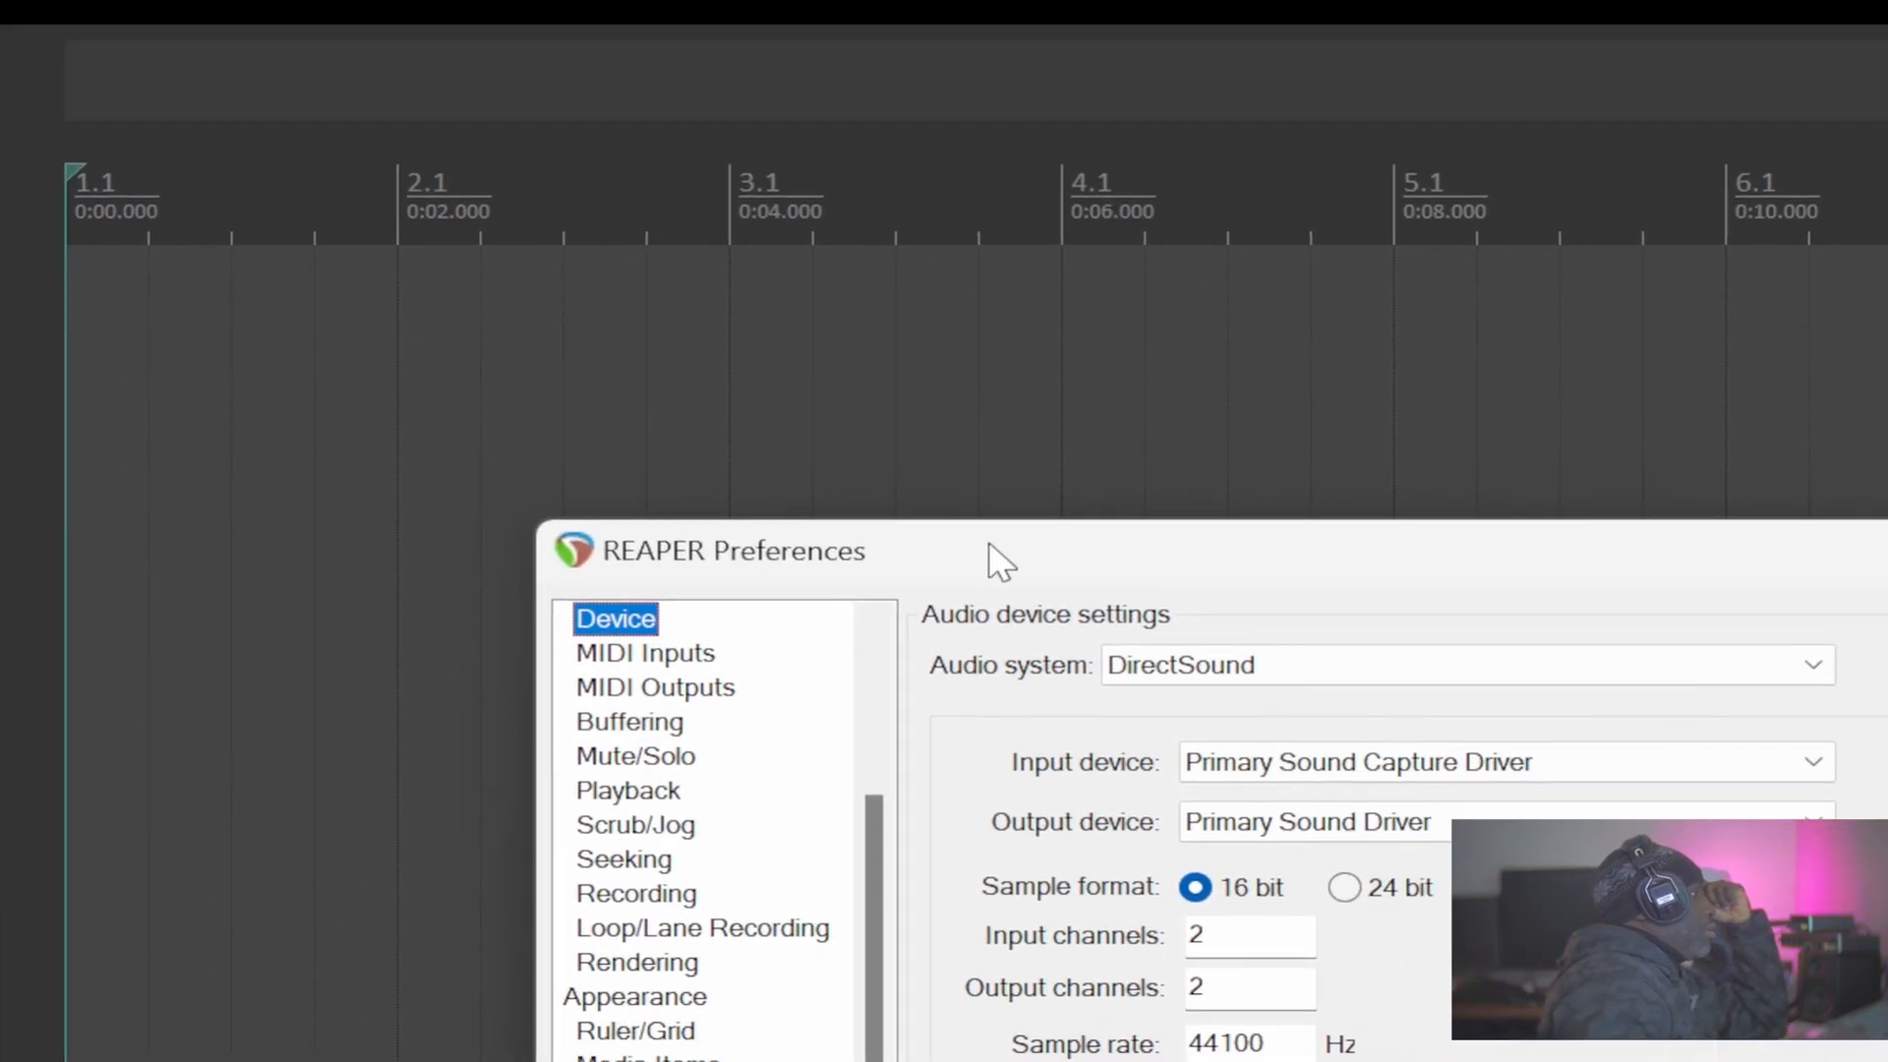
left_click_drag(1790, 681, 1556, 429)
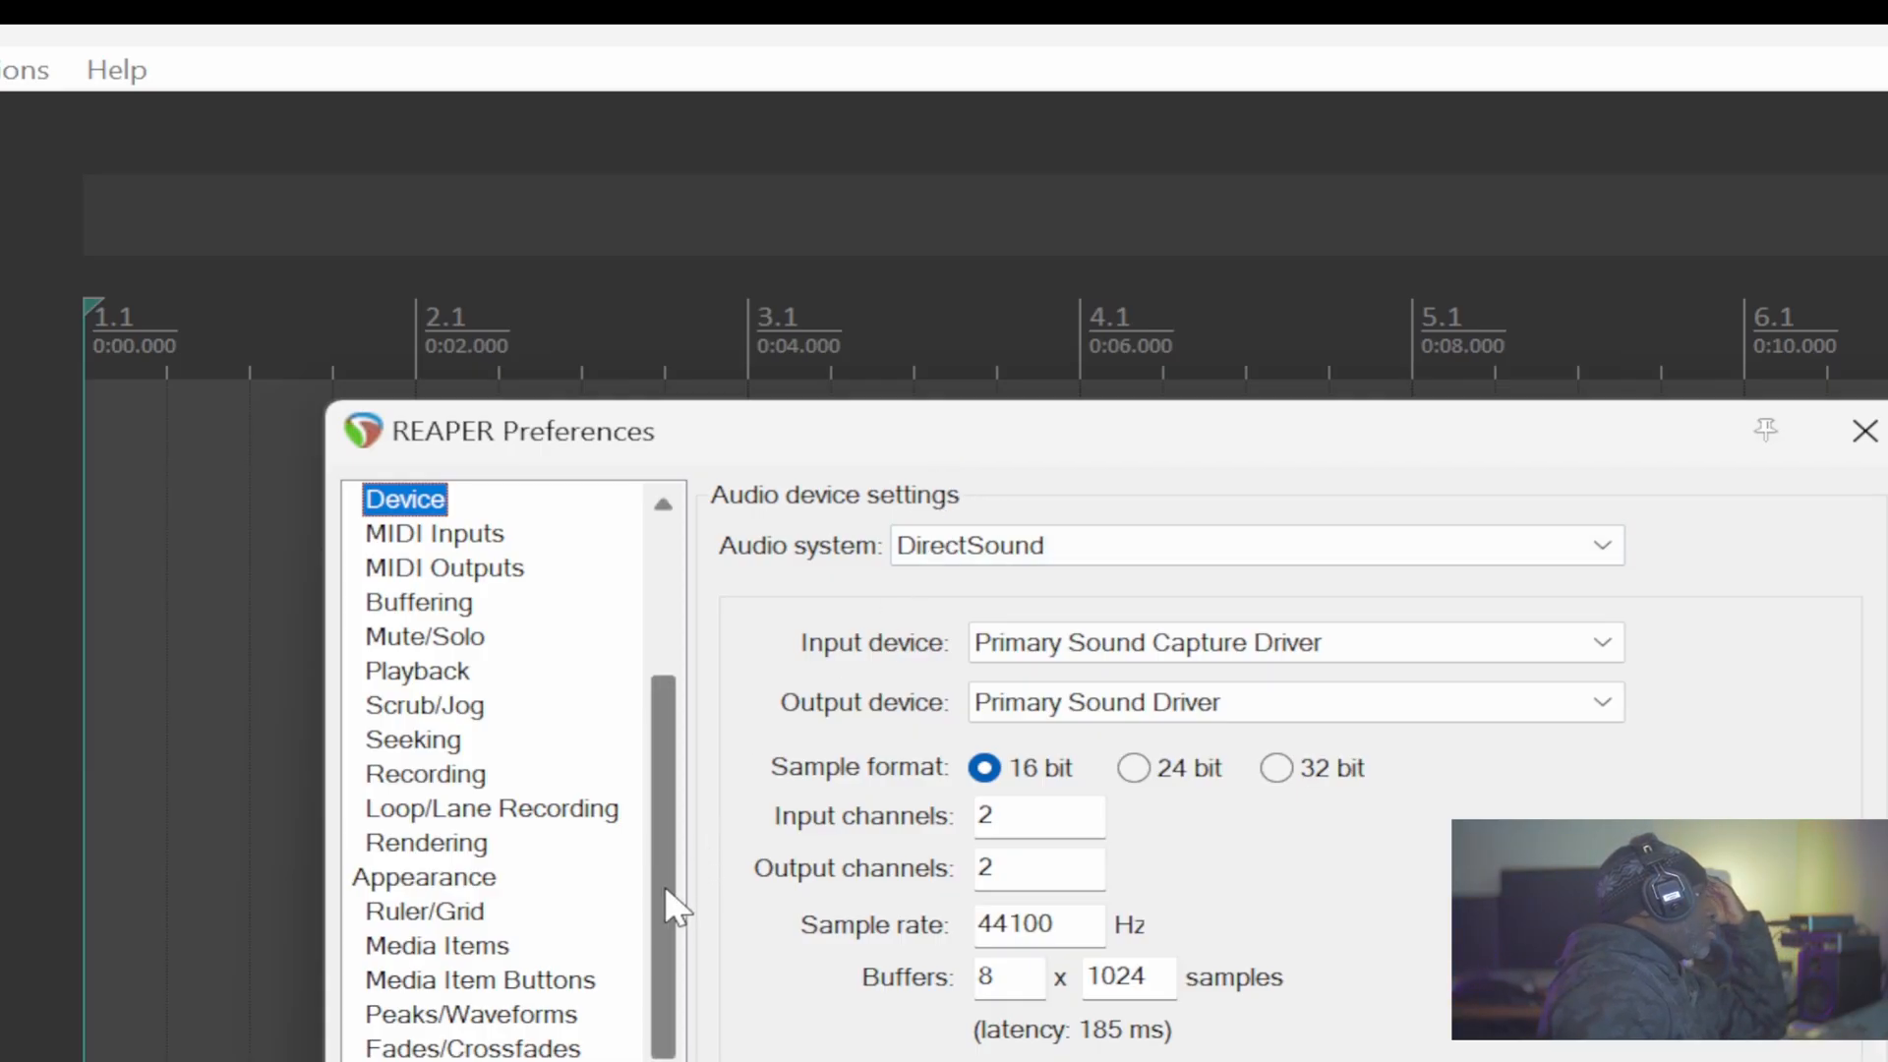
left_click_drag(661, 885, 663, 640)
left_click_drag(935, 214, 953, 687)
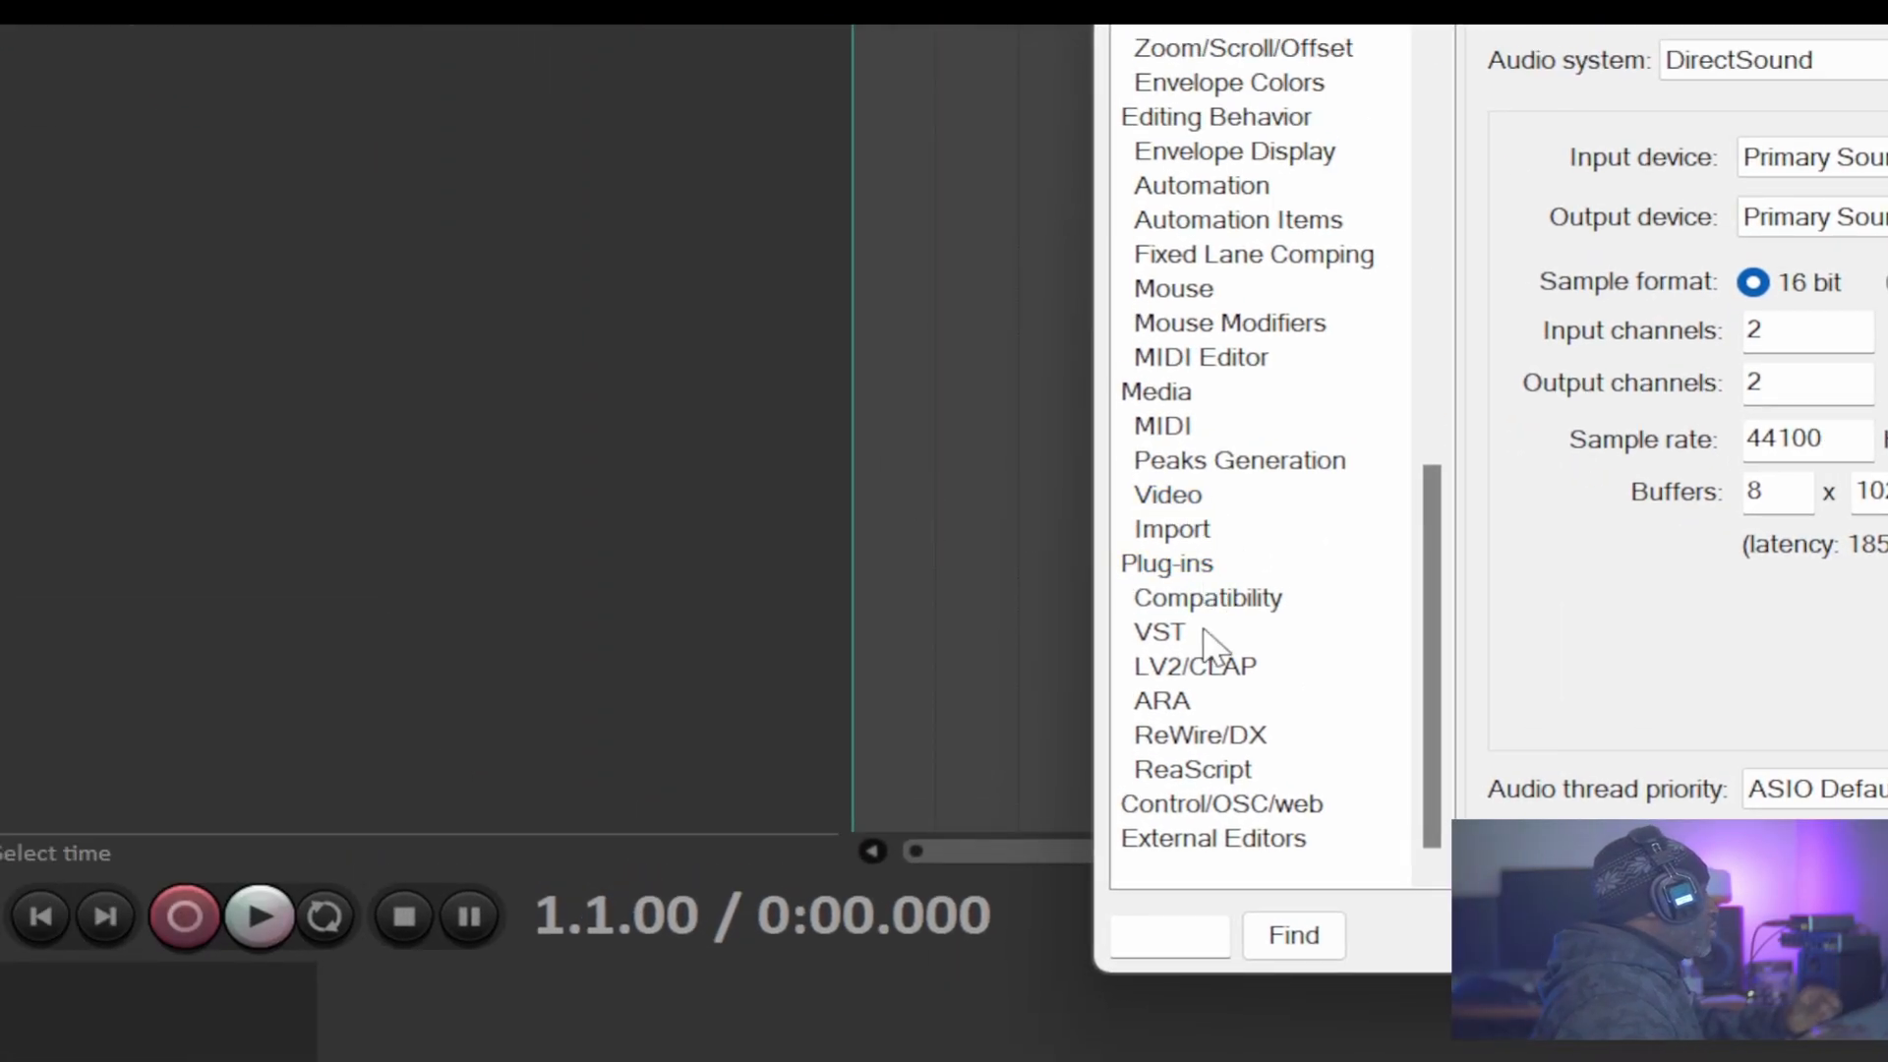
left_click(1162, 637)
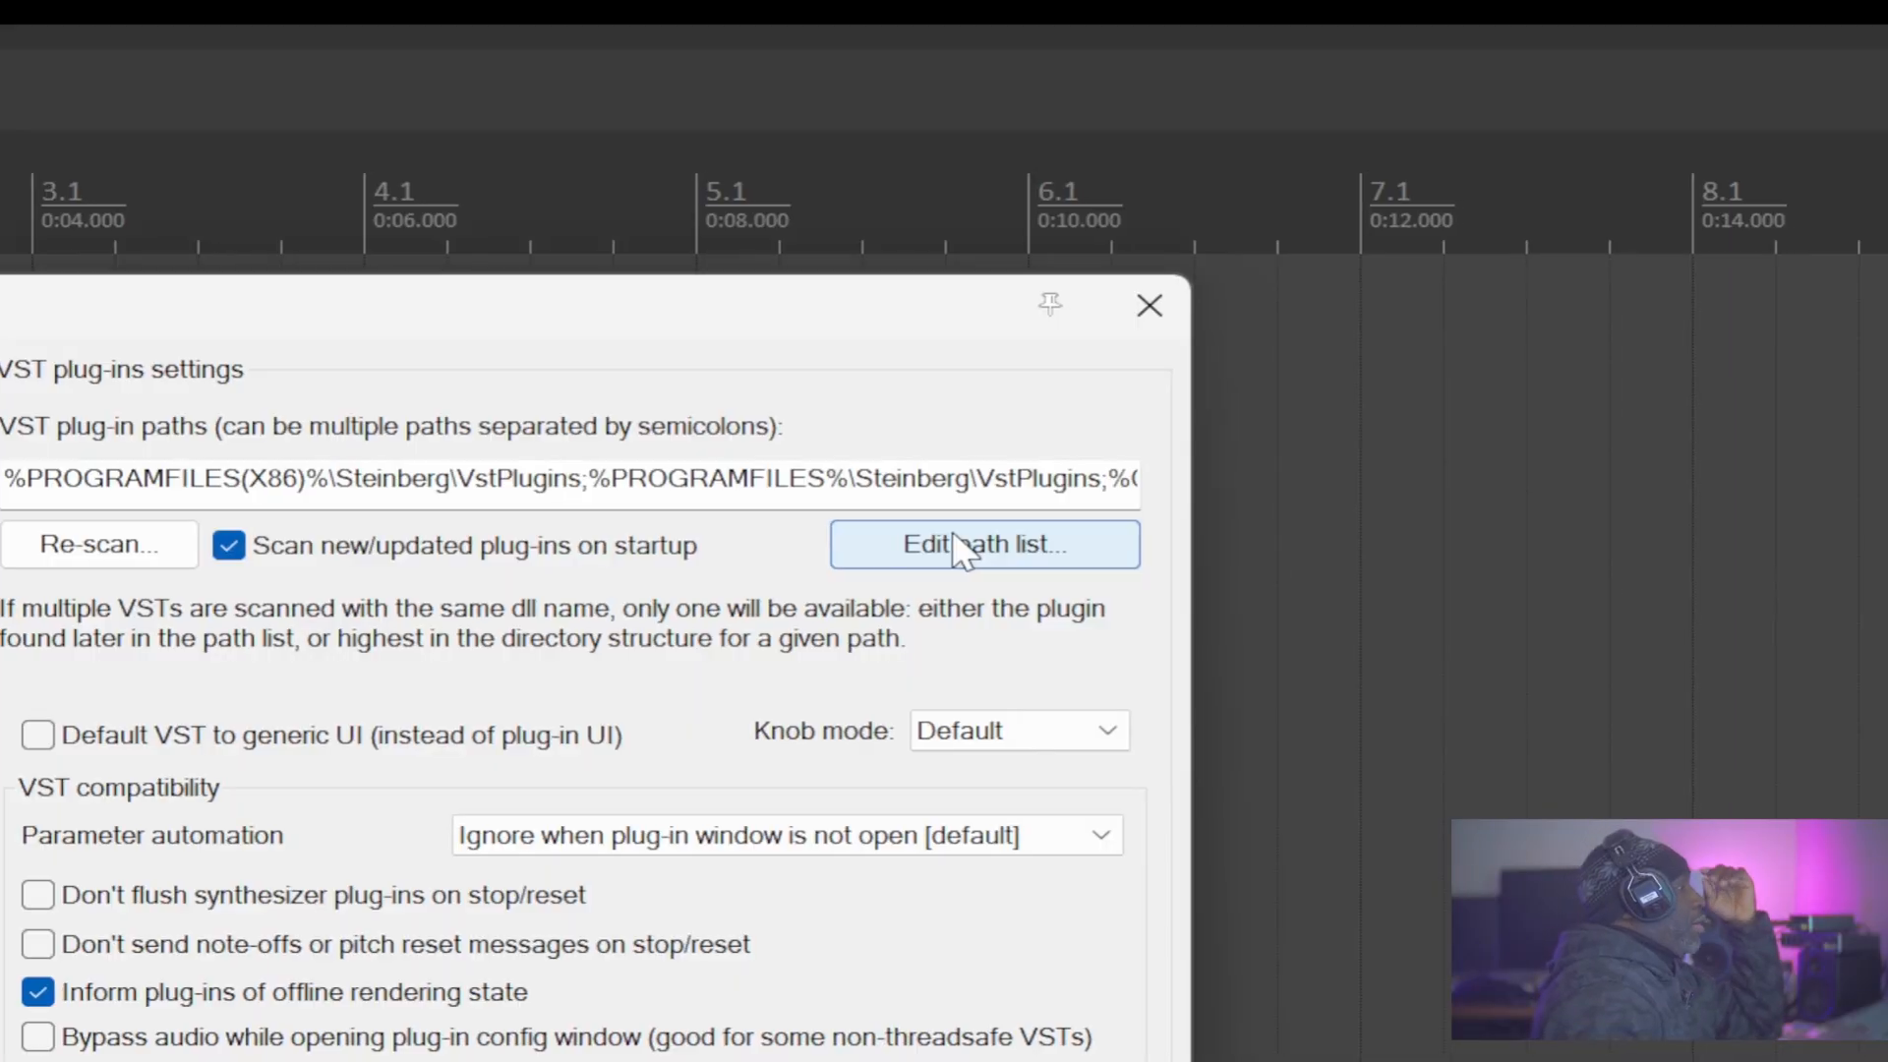
left_click(954, 542)
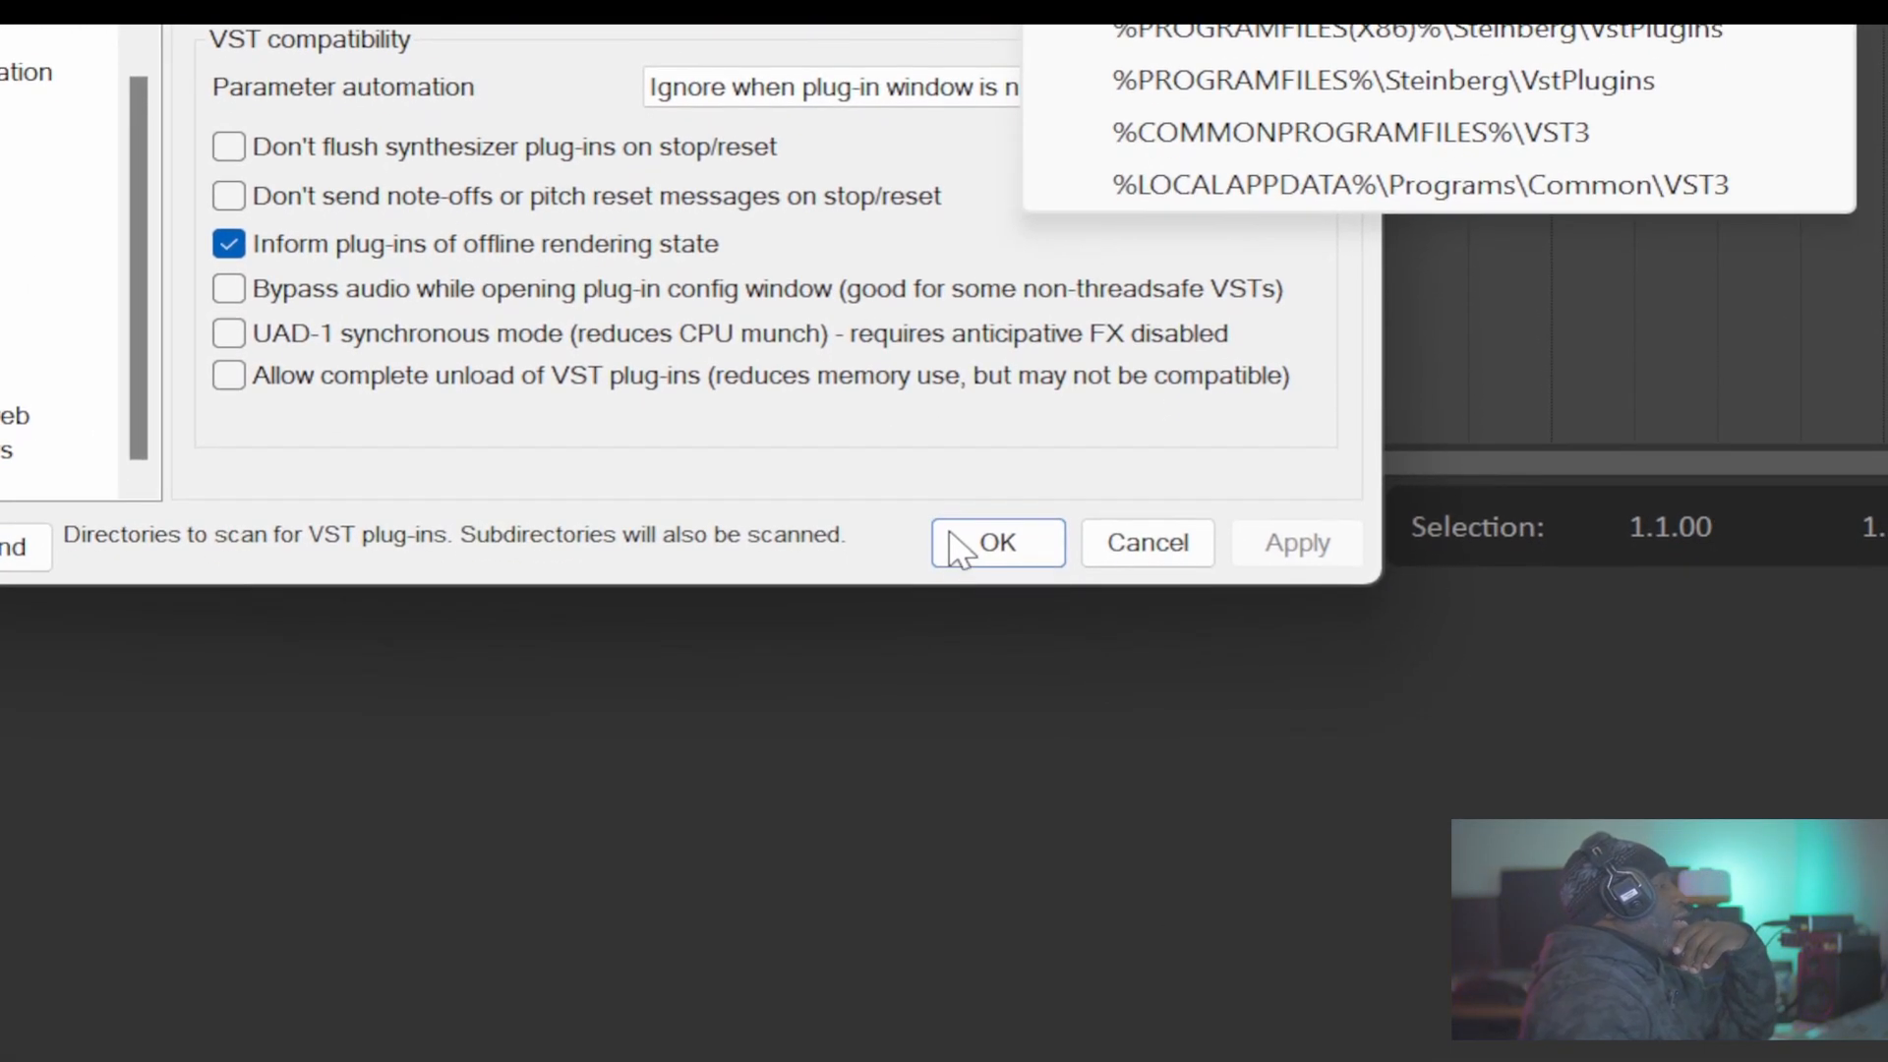
Dismiss the VST path list, close the REAPER preferences and switch to File Explorer
left_click(834, 451)
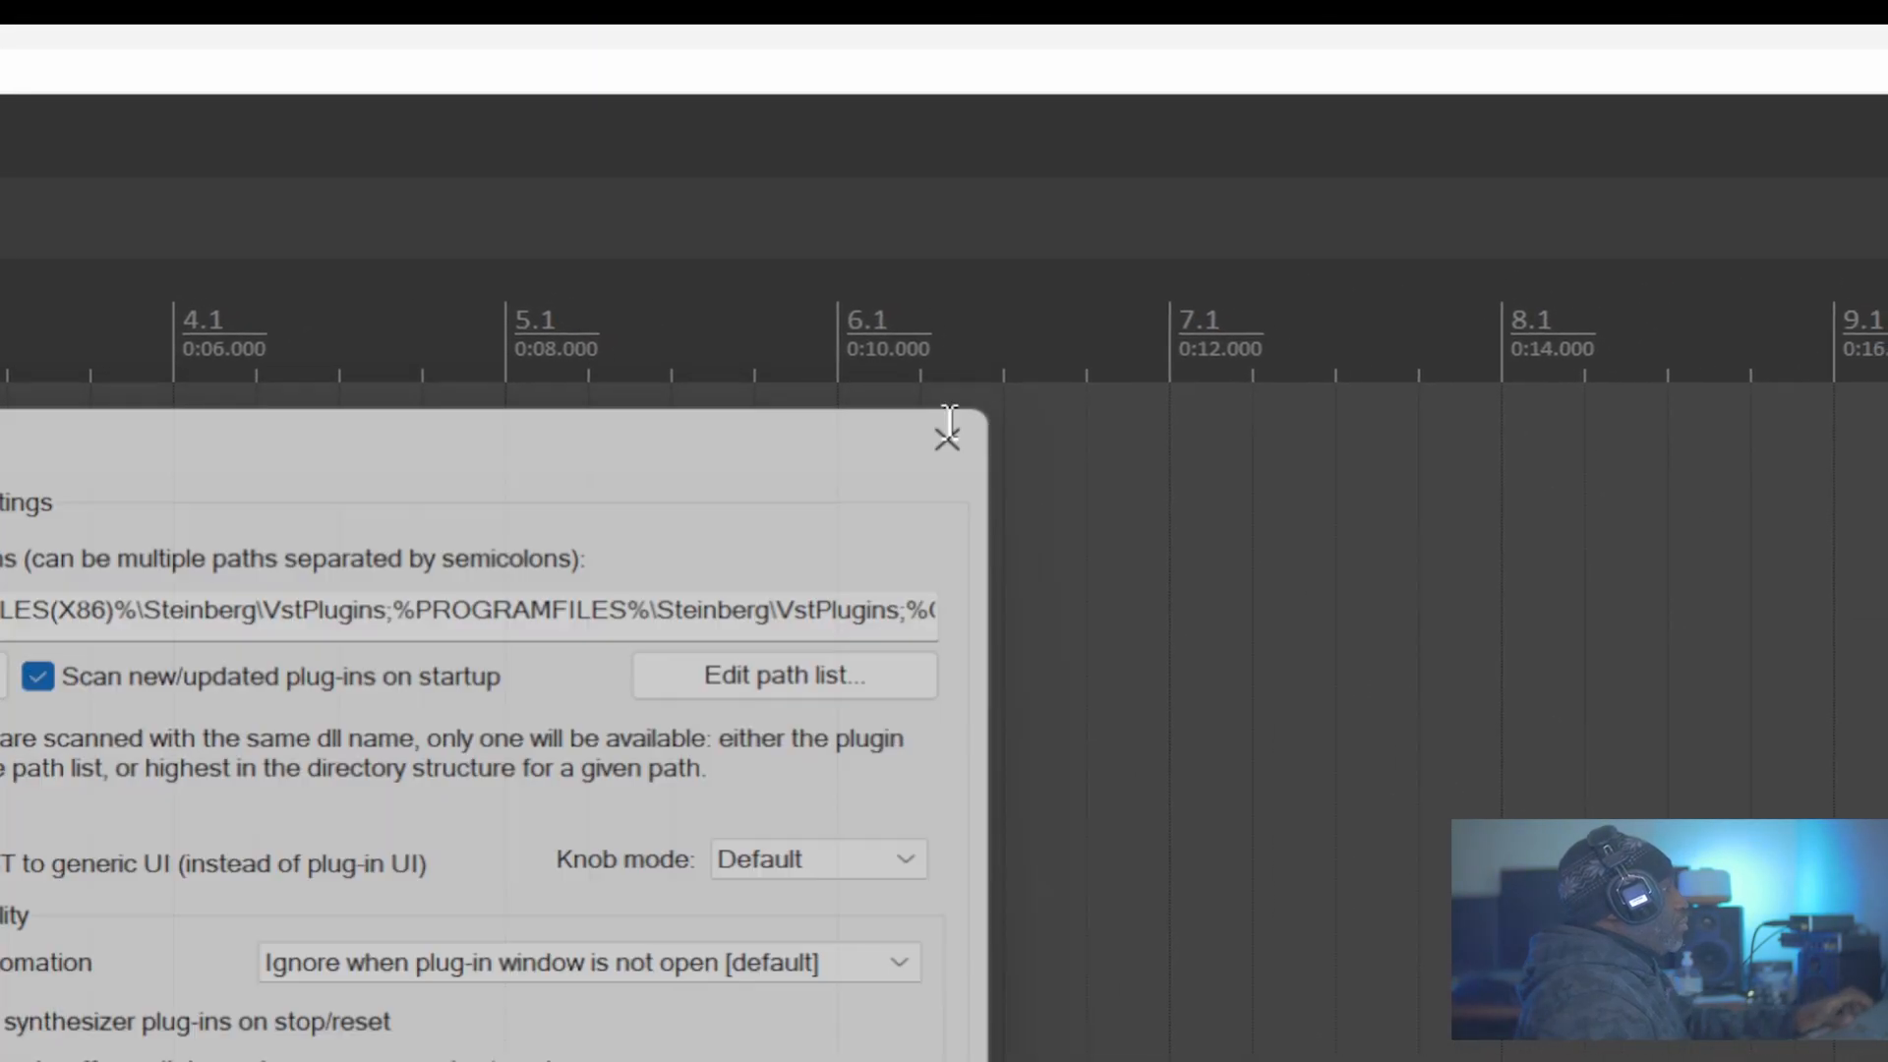
left_click(947, 433)
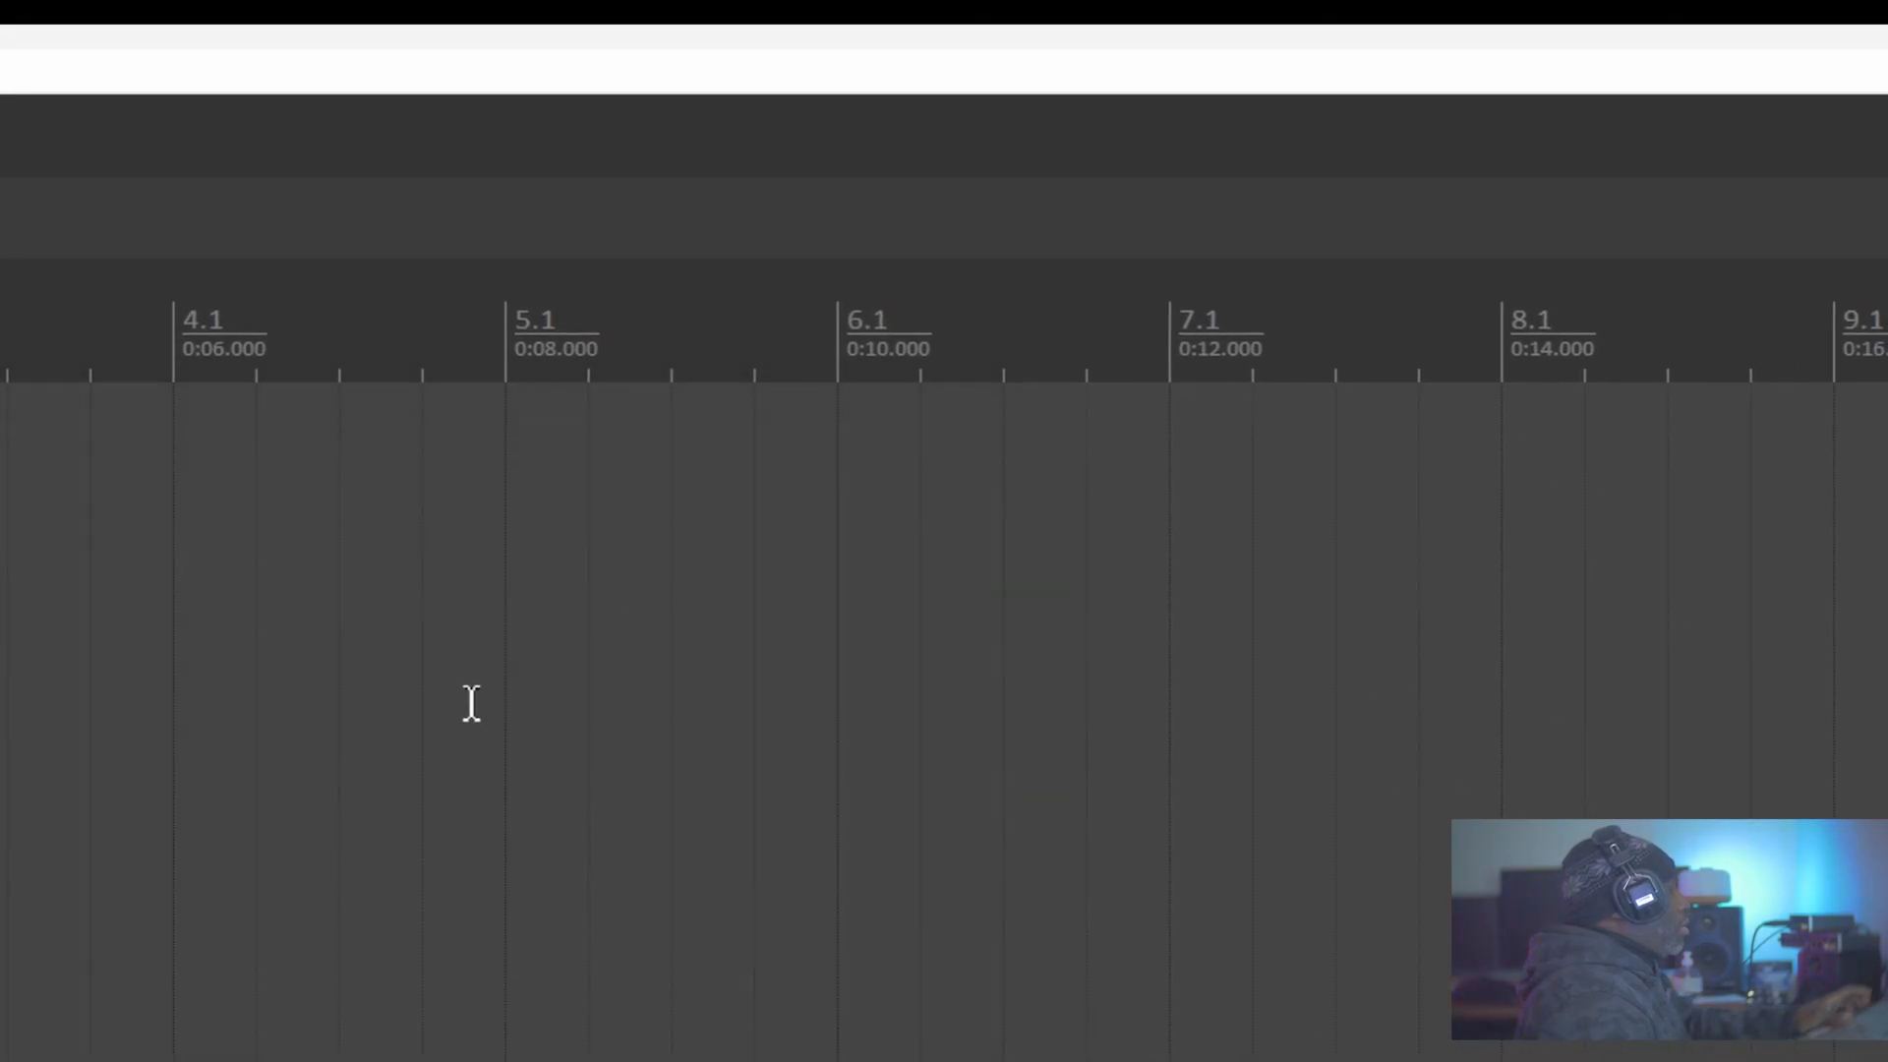
key("alt+Tab")
key("alt+Tab")
key("alt+Tab")
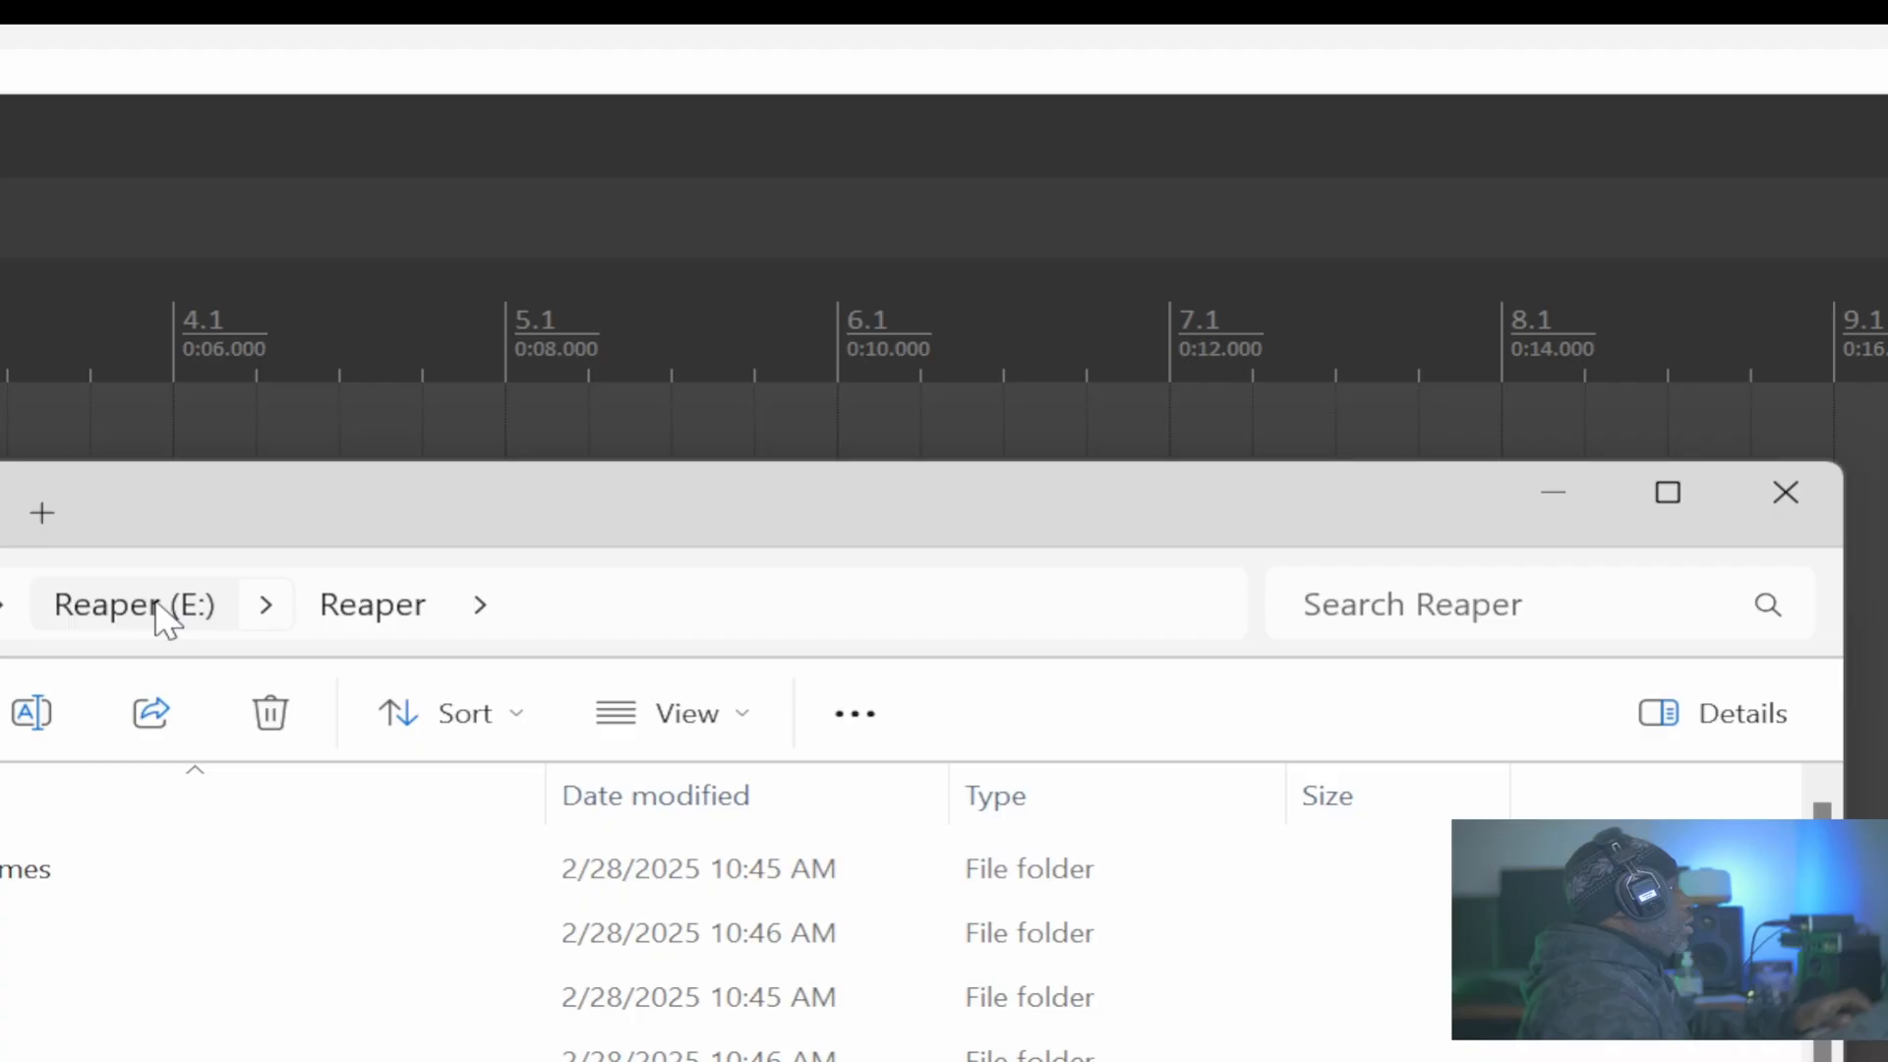
Open the Plugins folder inside the Reaper folder on the Reaper (E:) drive and examine its contents
left_click(155, 604)
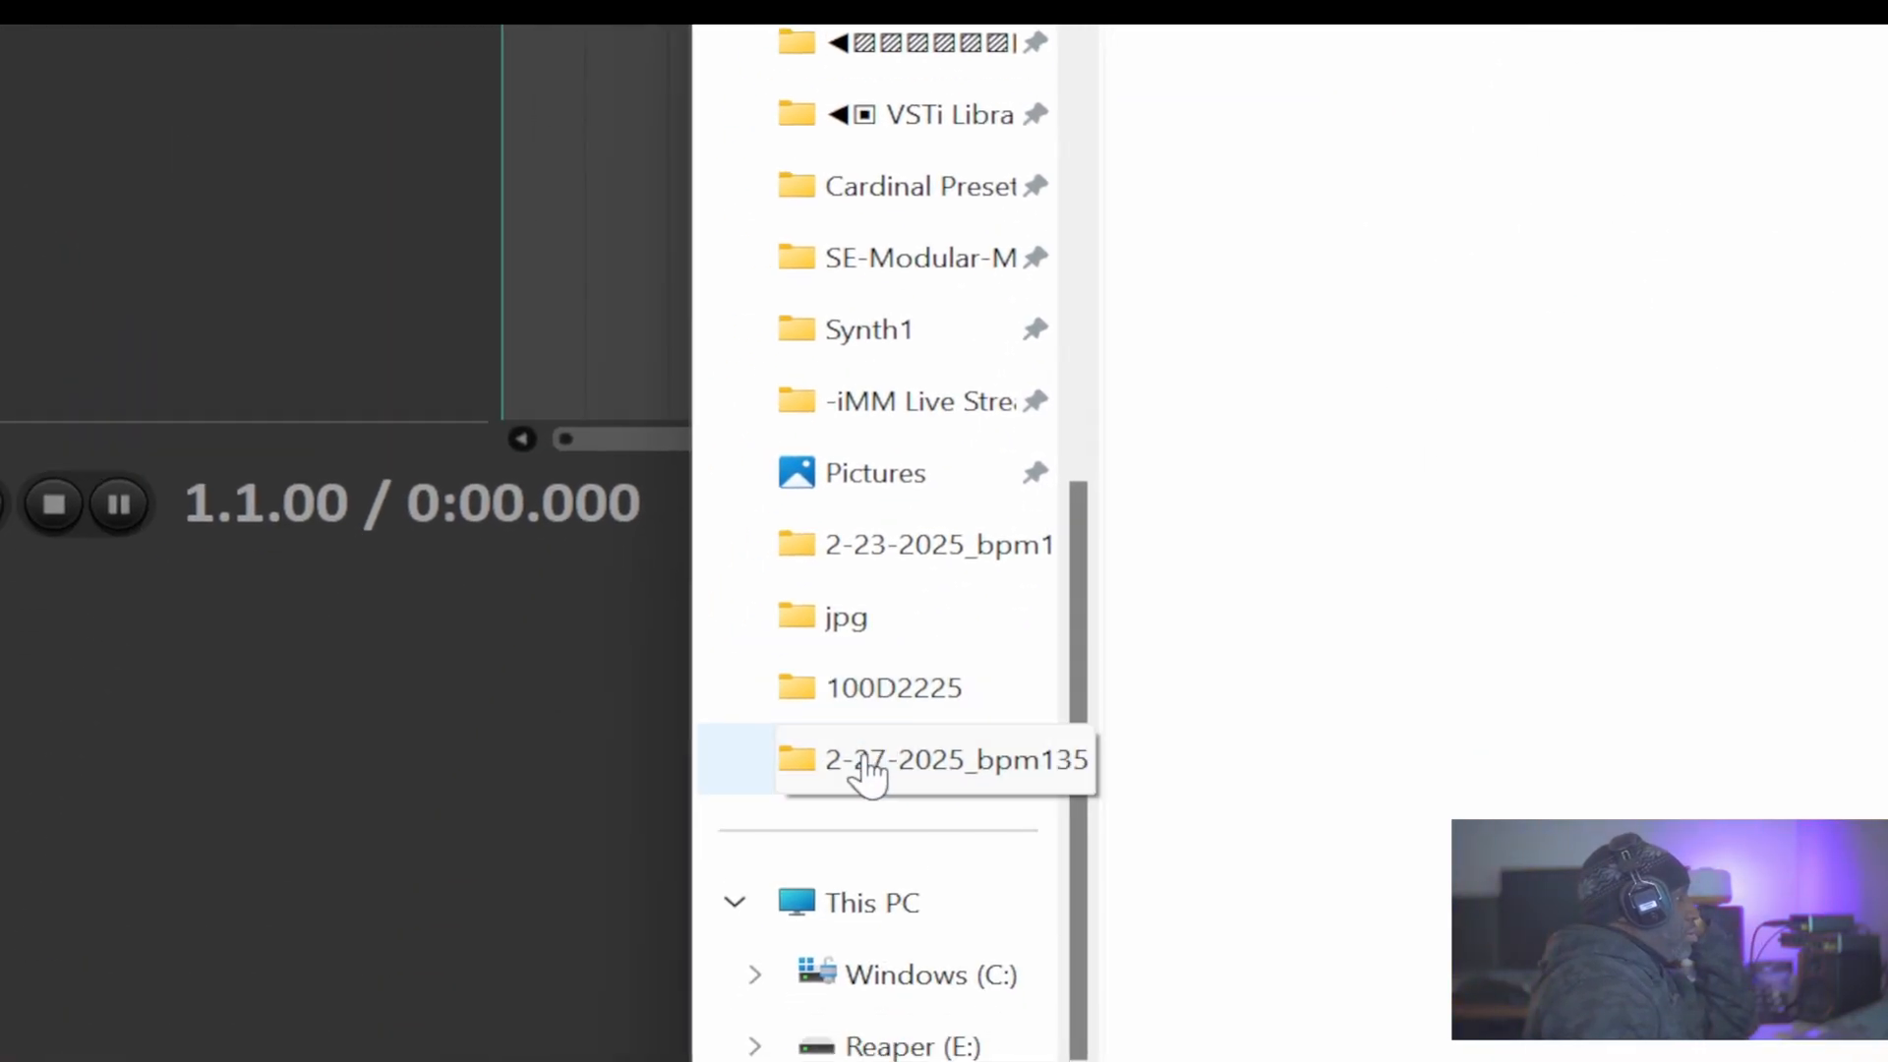
left_click(940, 572)
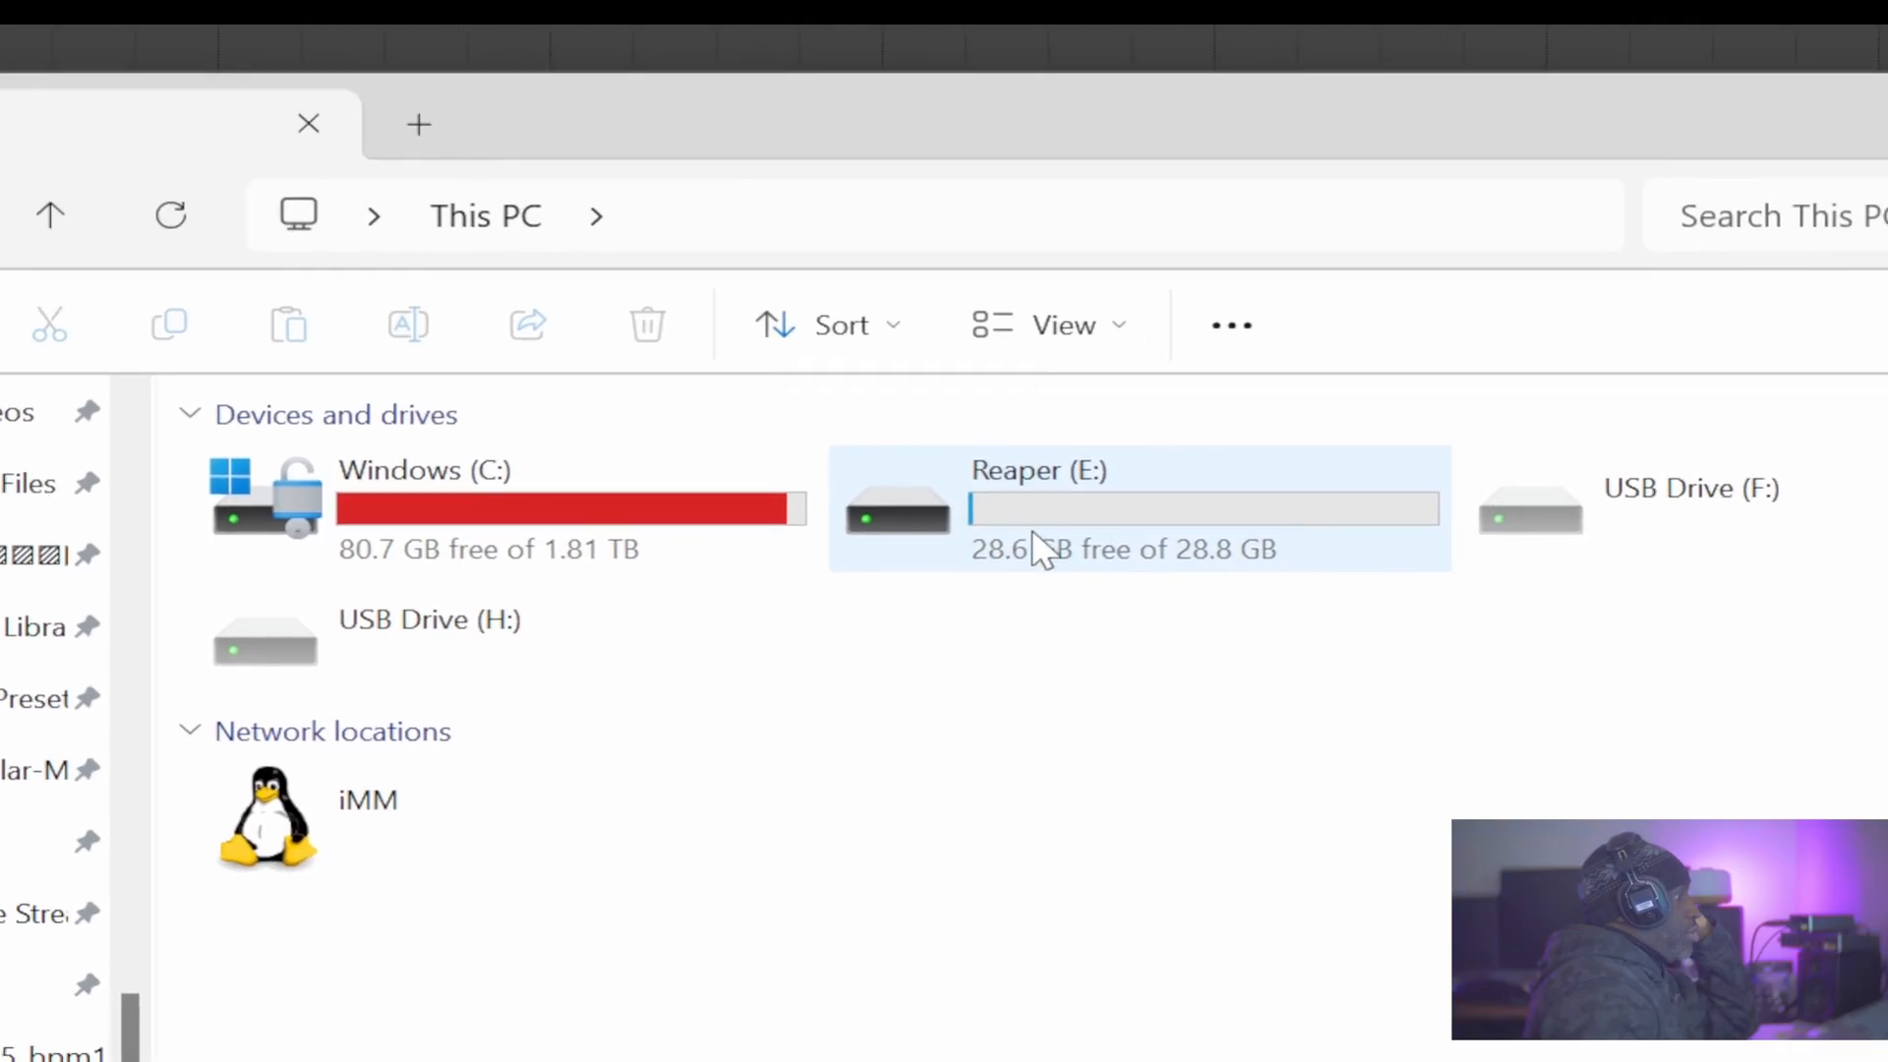
double_click(997, 480)
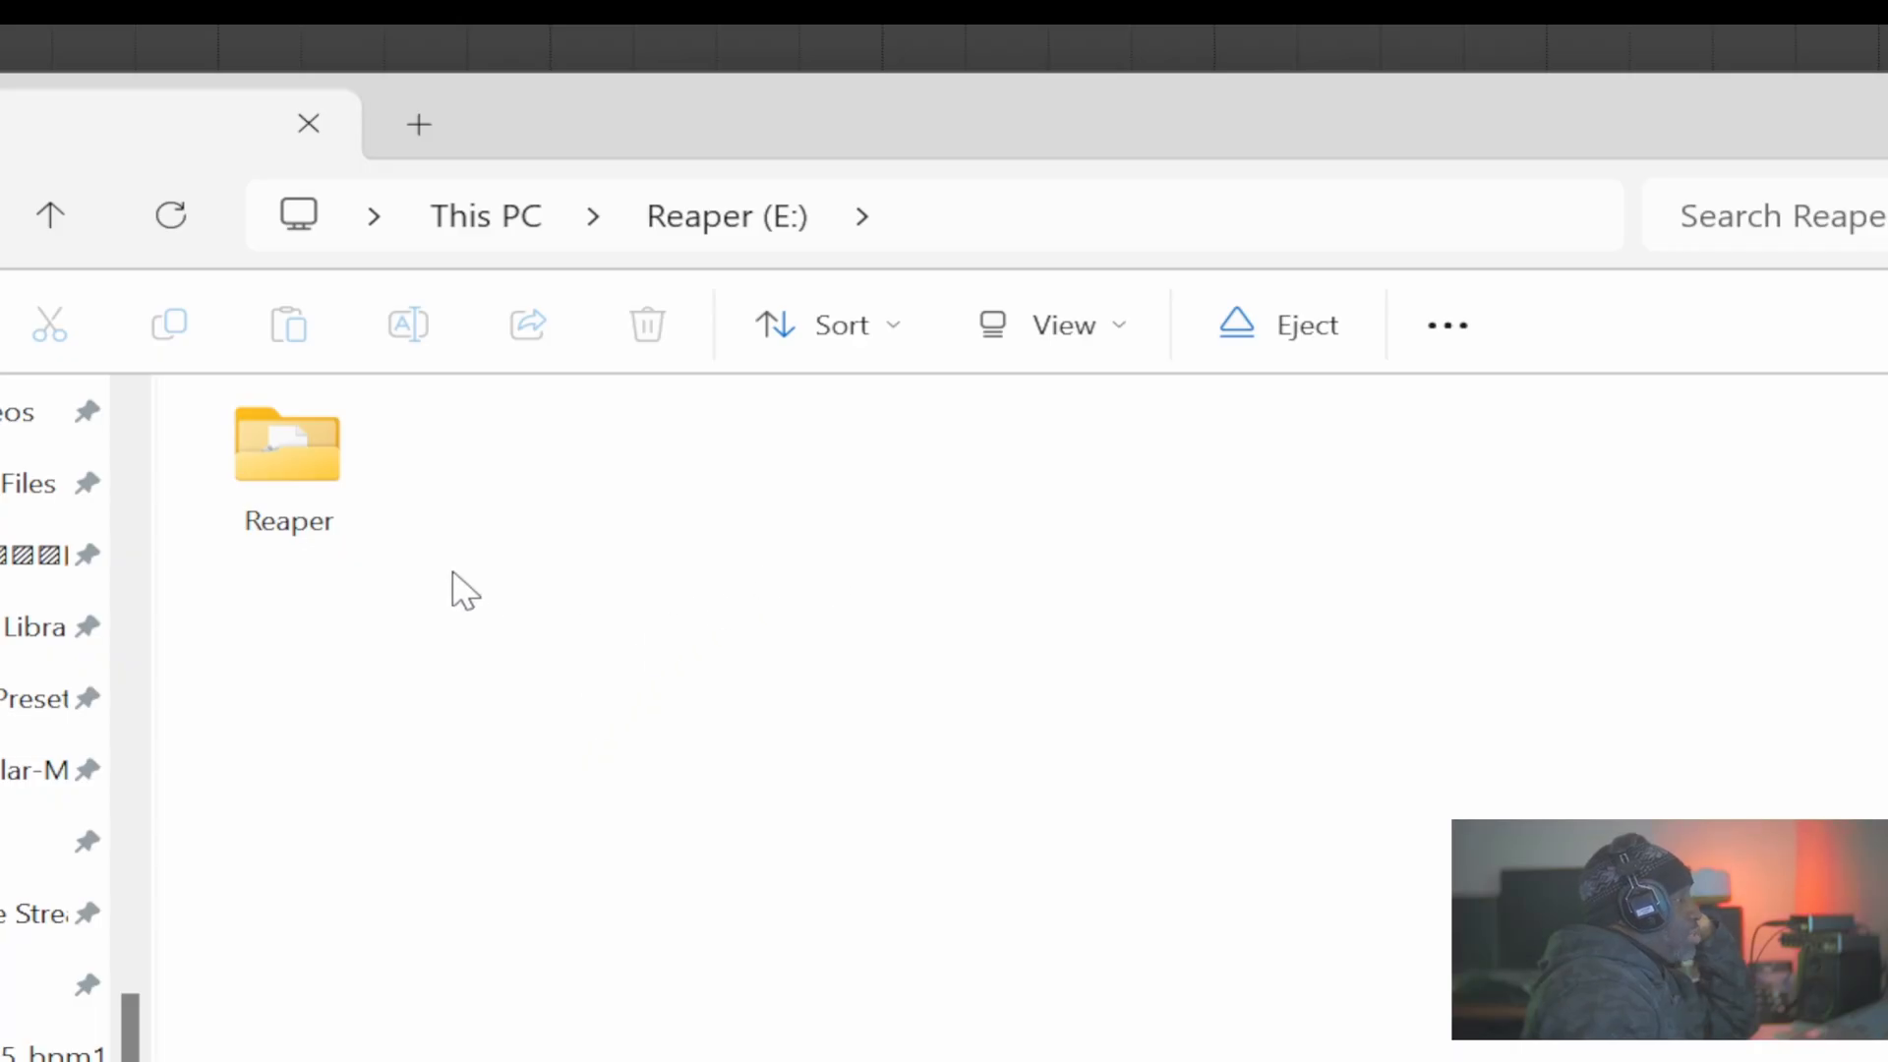
double_click(257, 442)
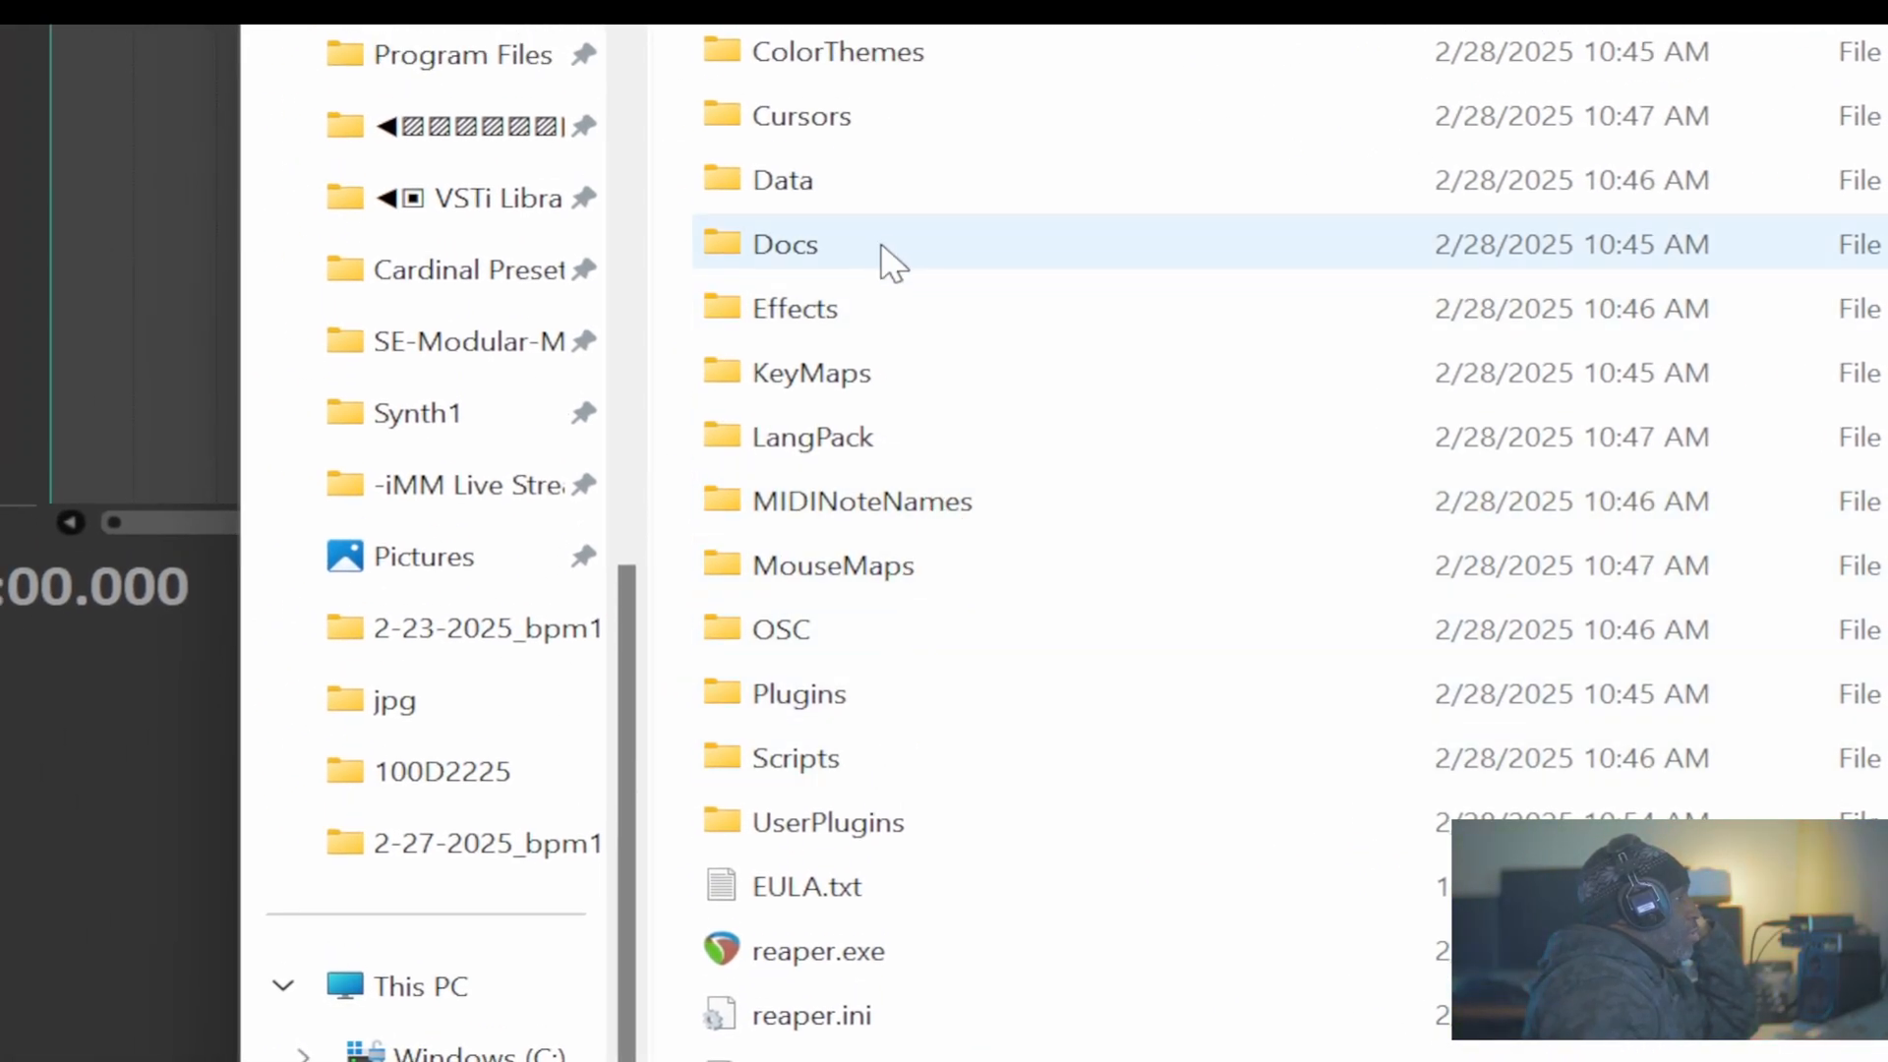
left_click(812, 694)
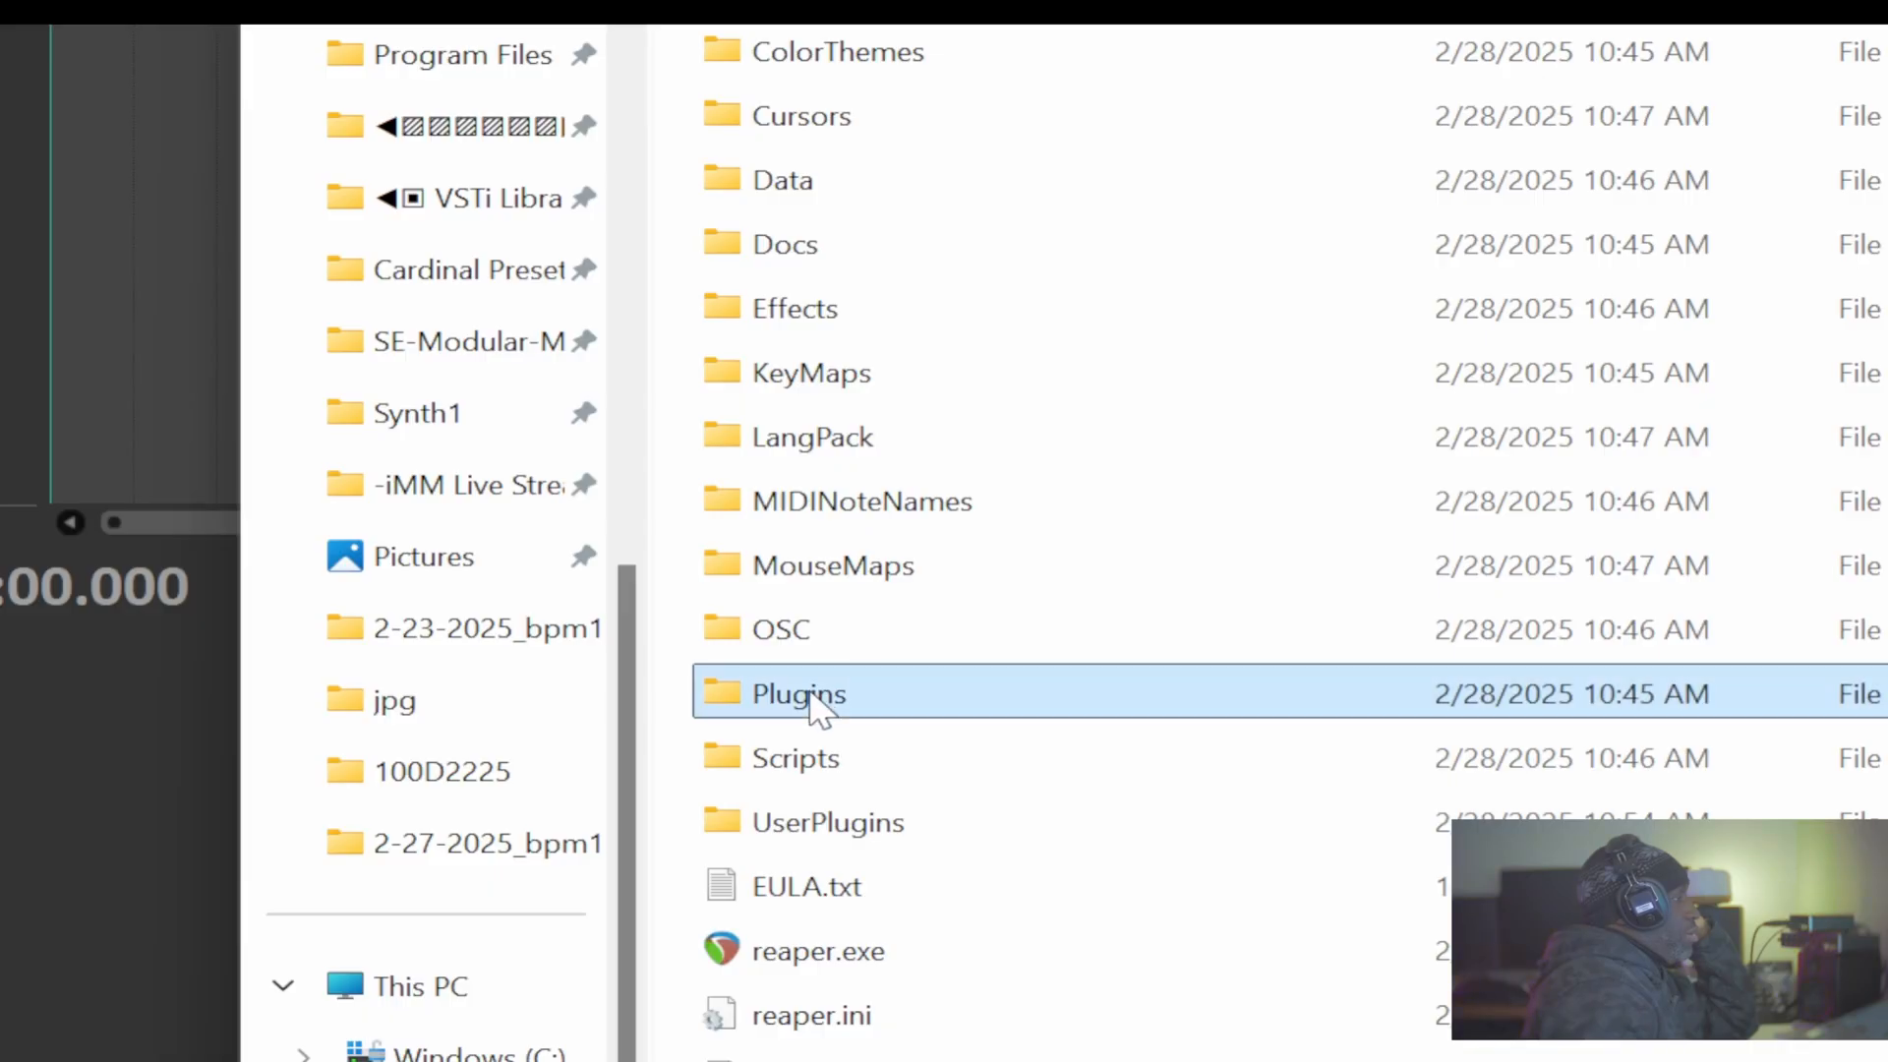
double_click(812, 694)
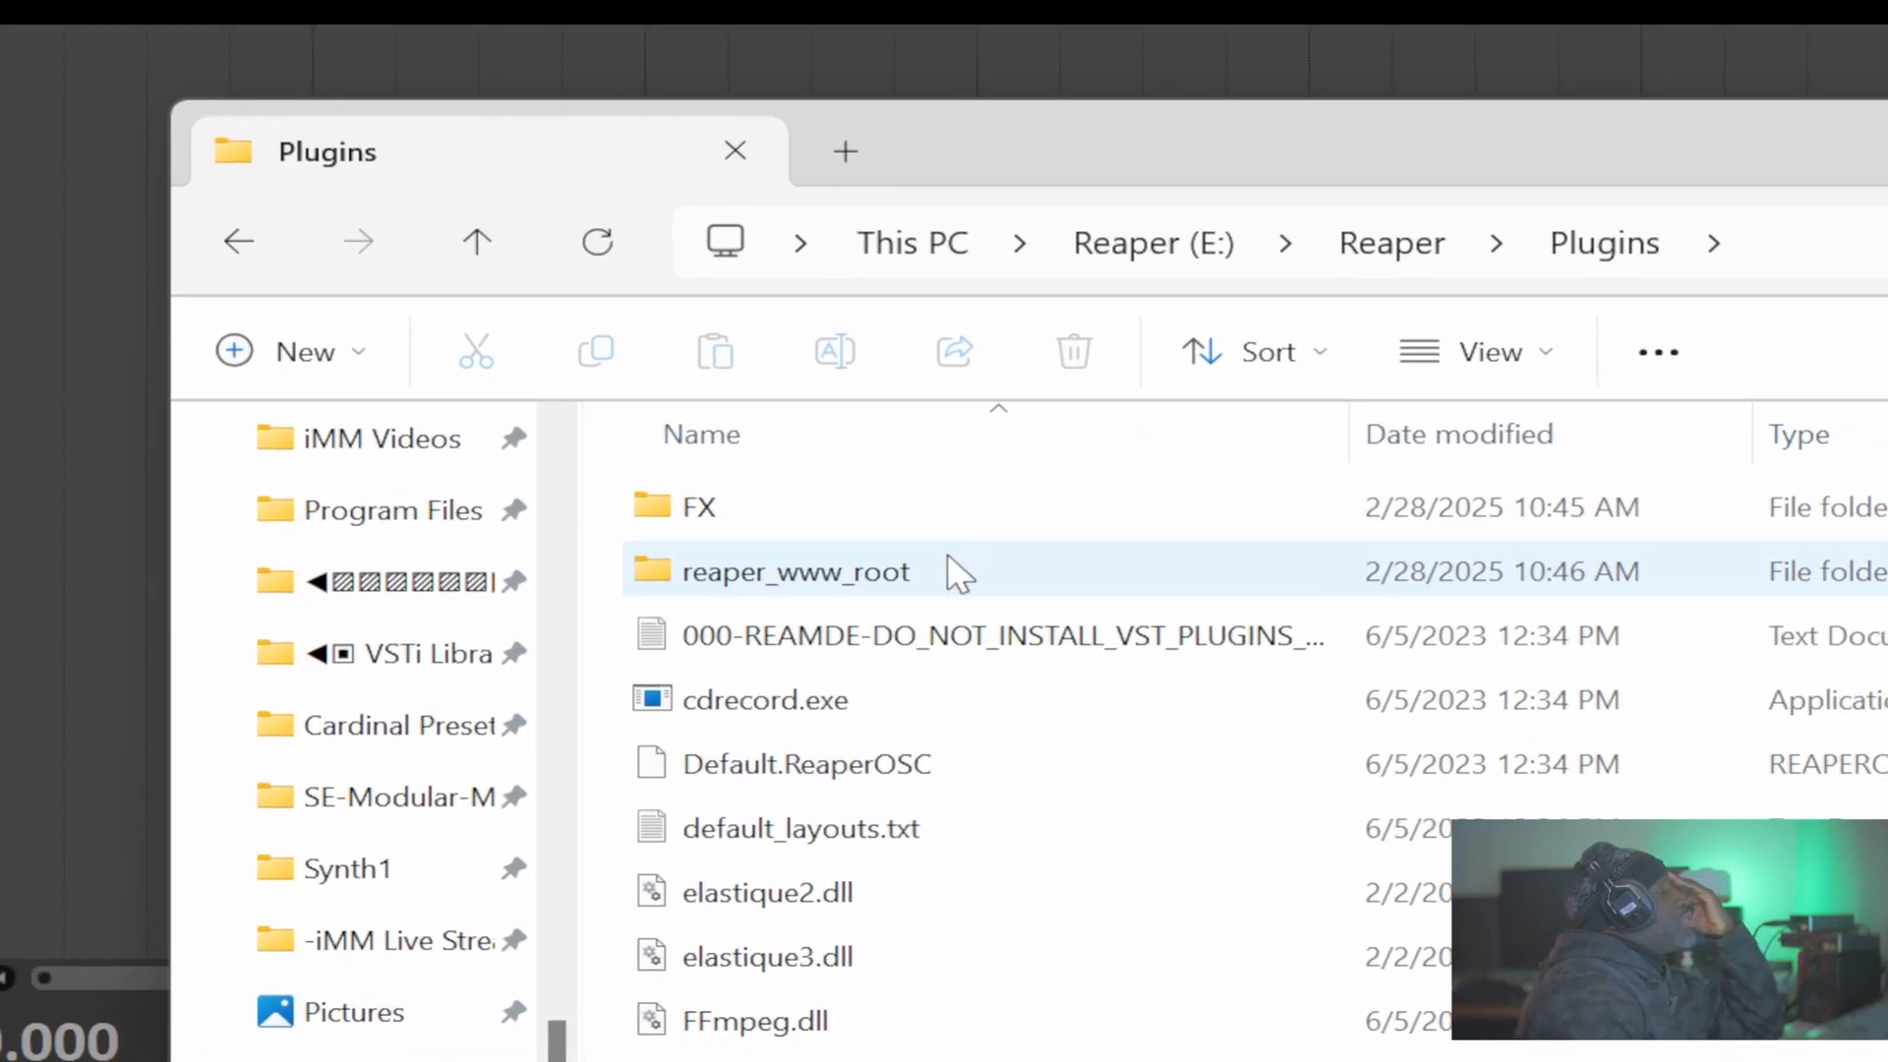
mouse_move(946, 546)
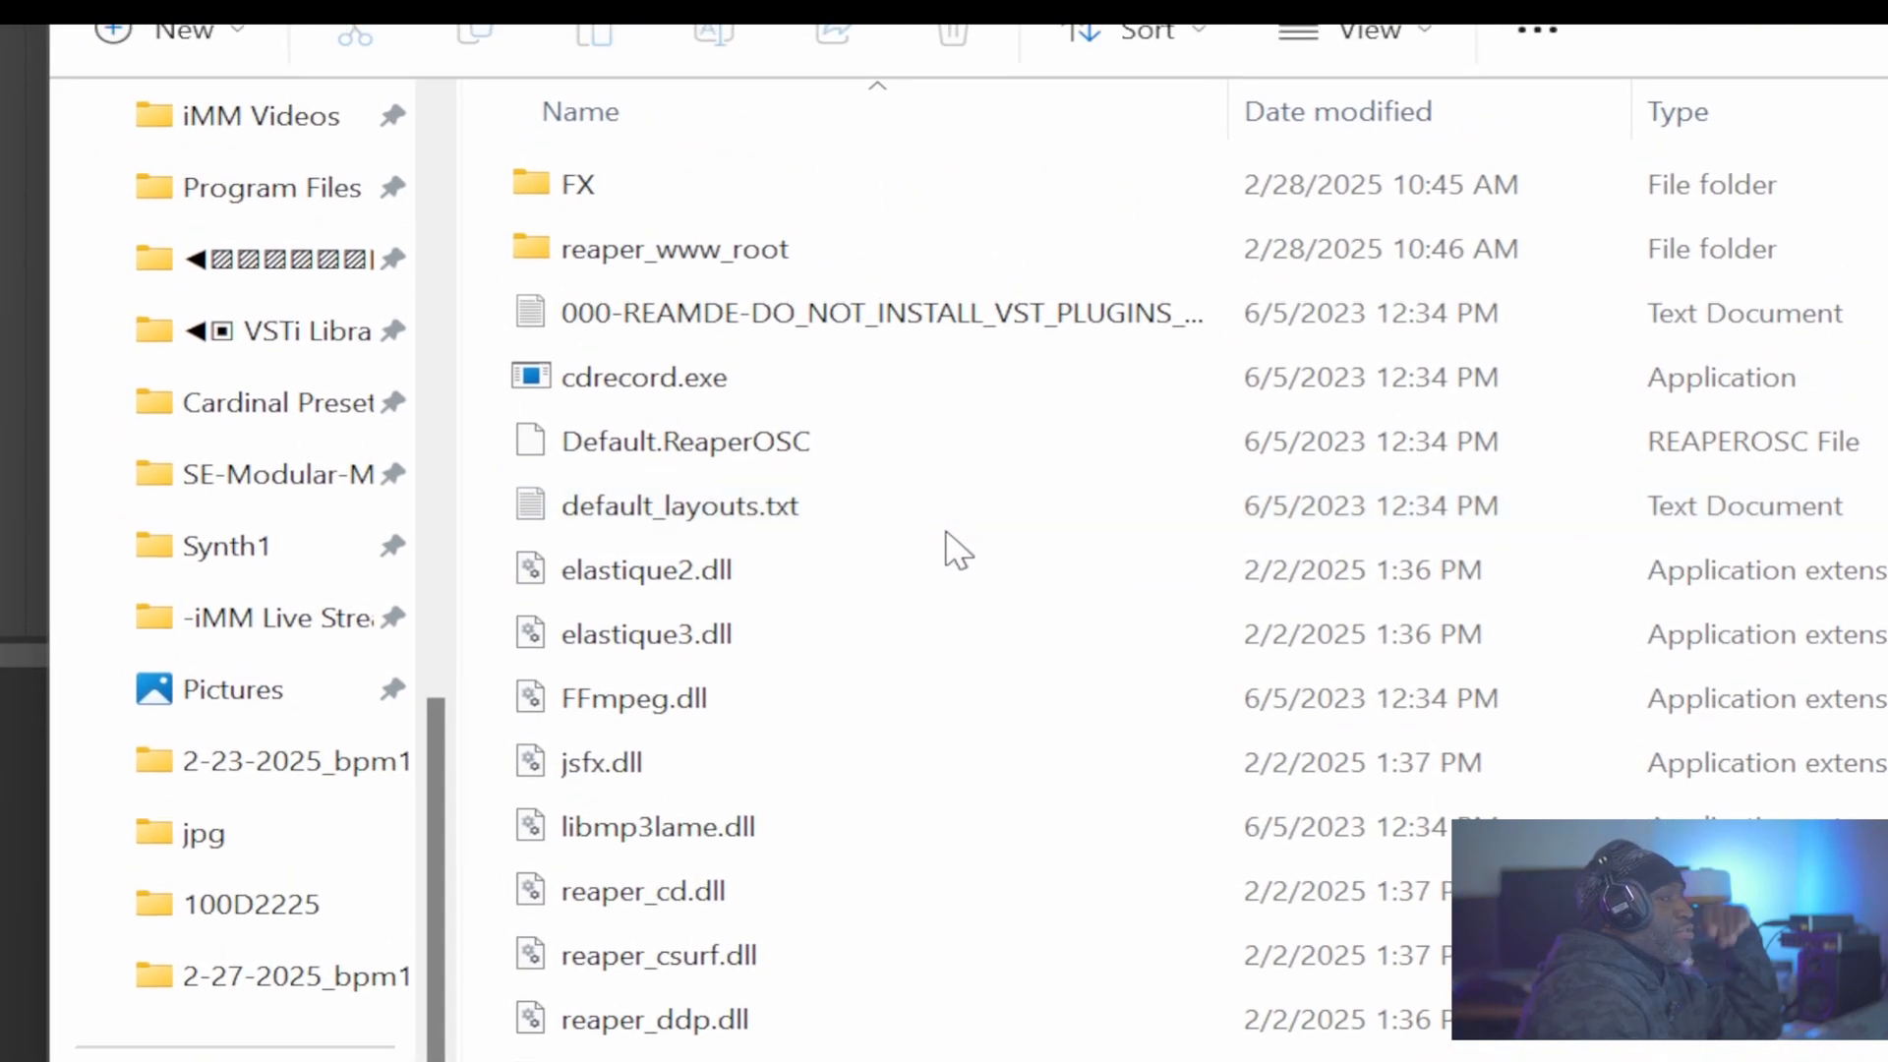
mouse_move(946, 547)
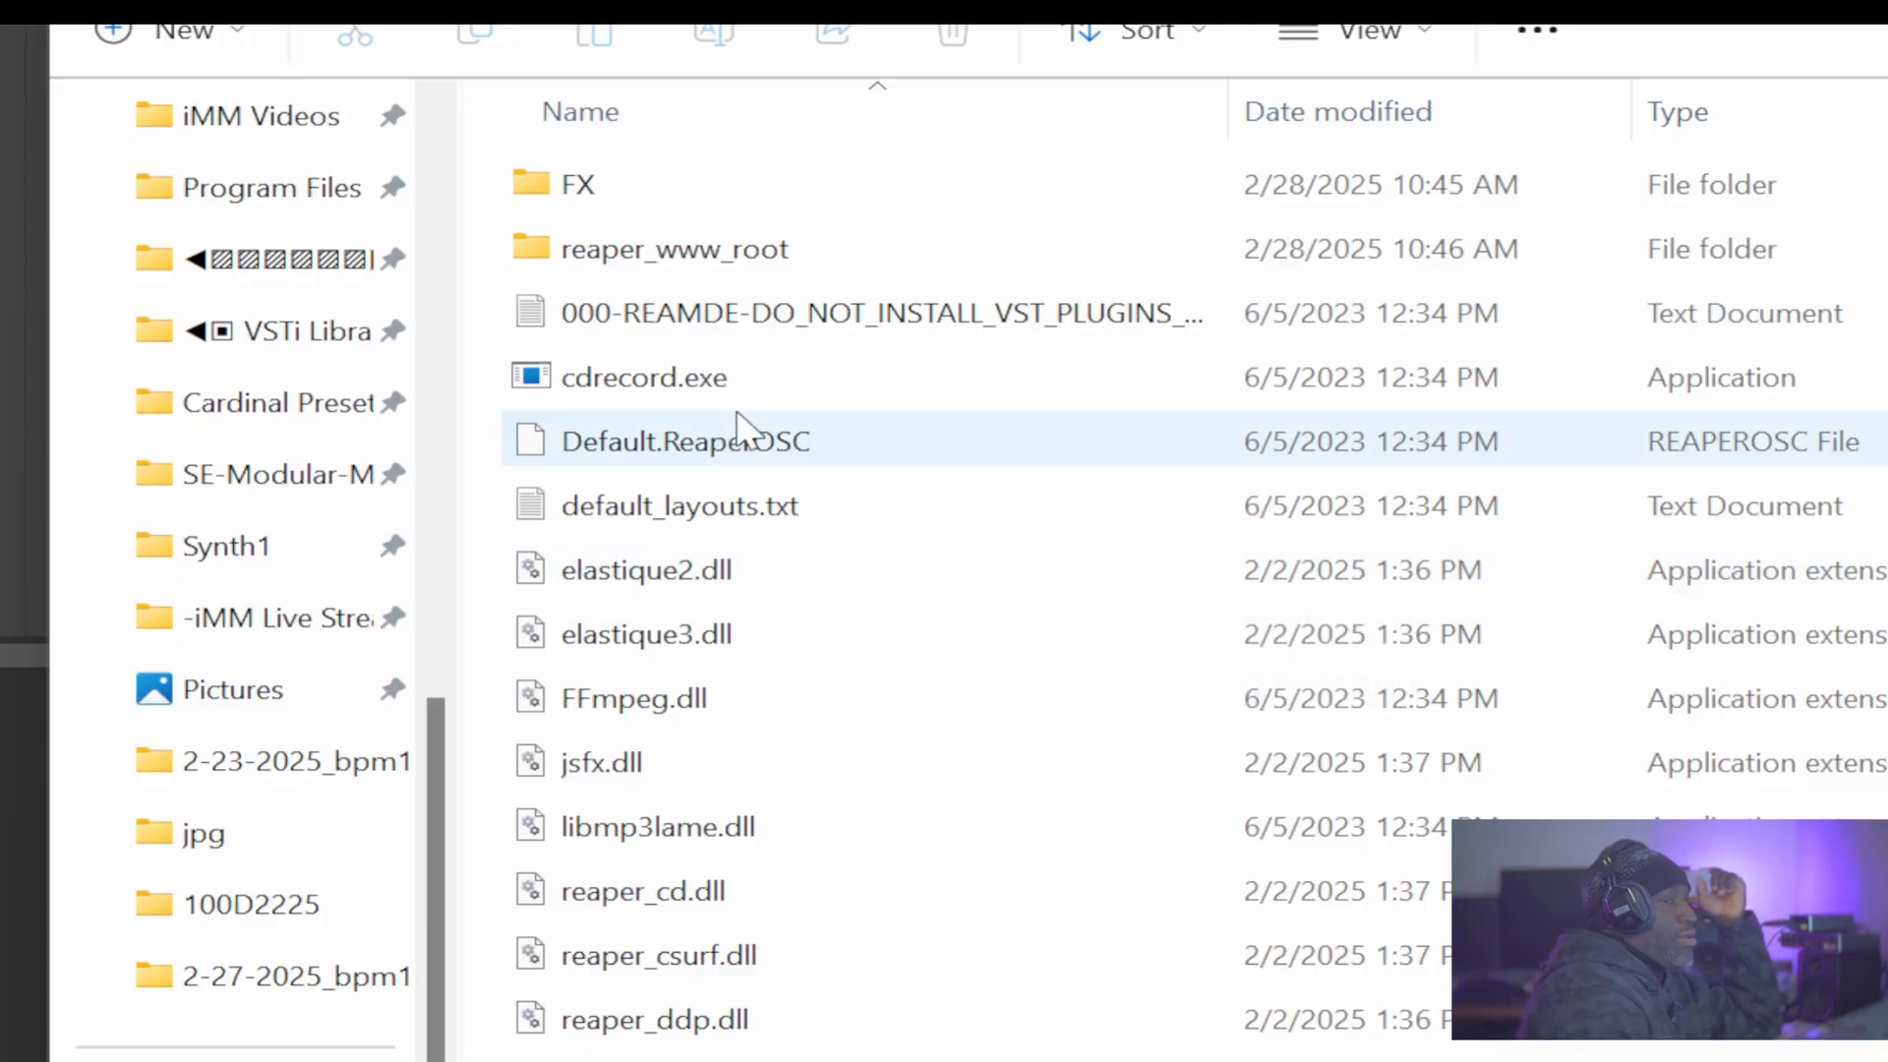
mouse_move(744, 439)
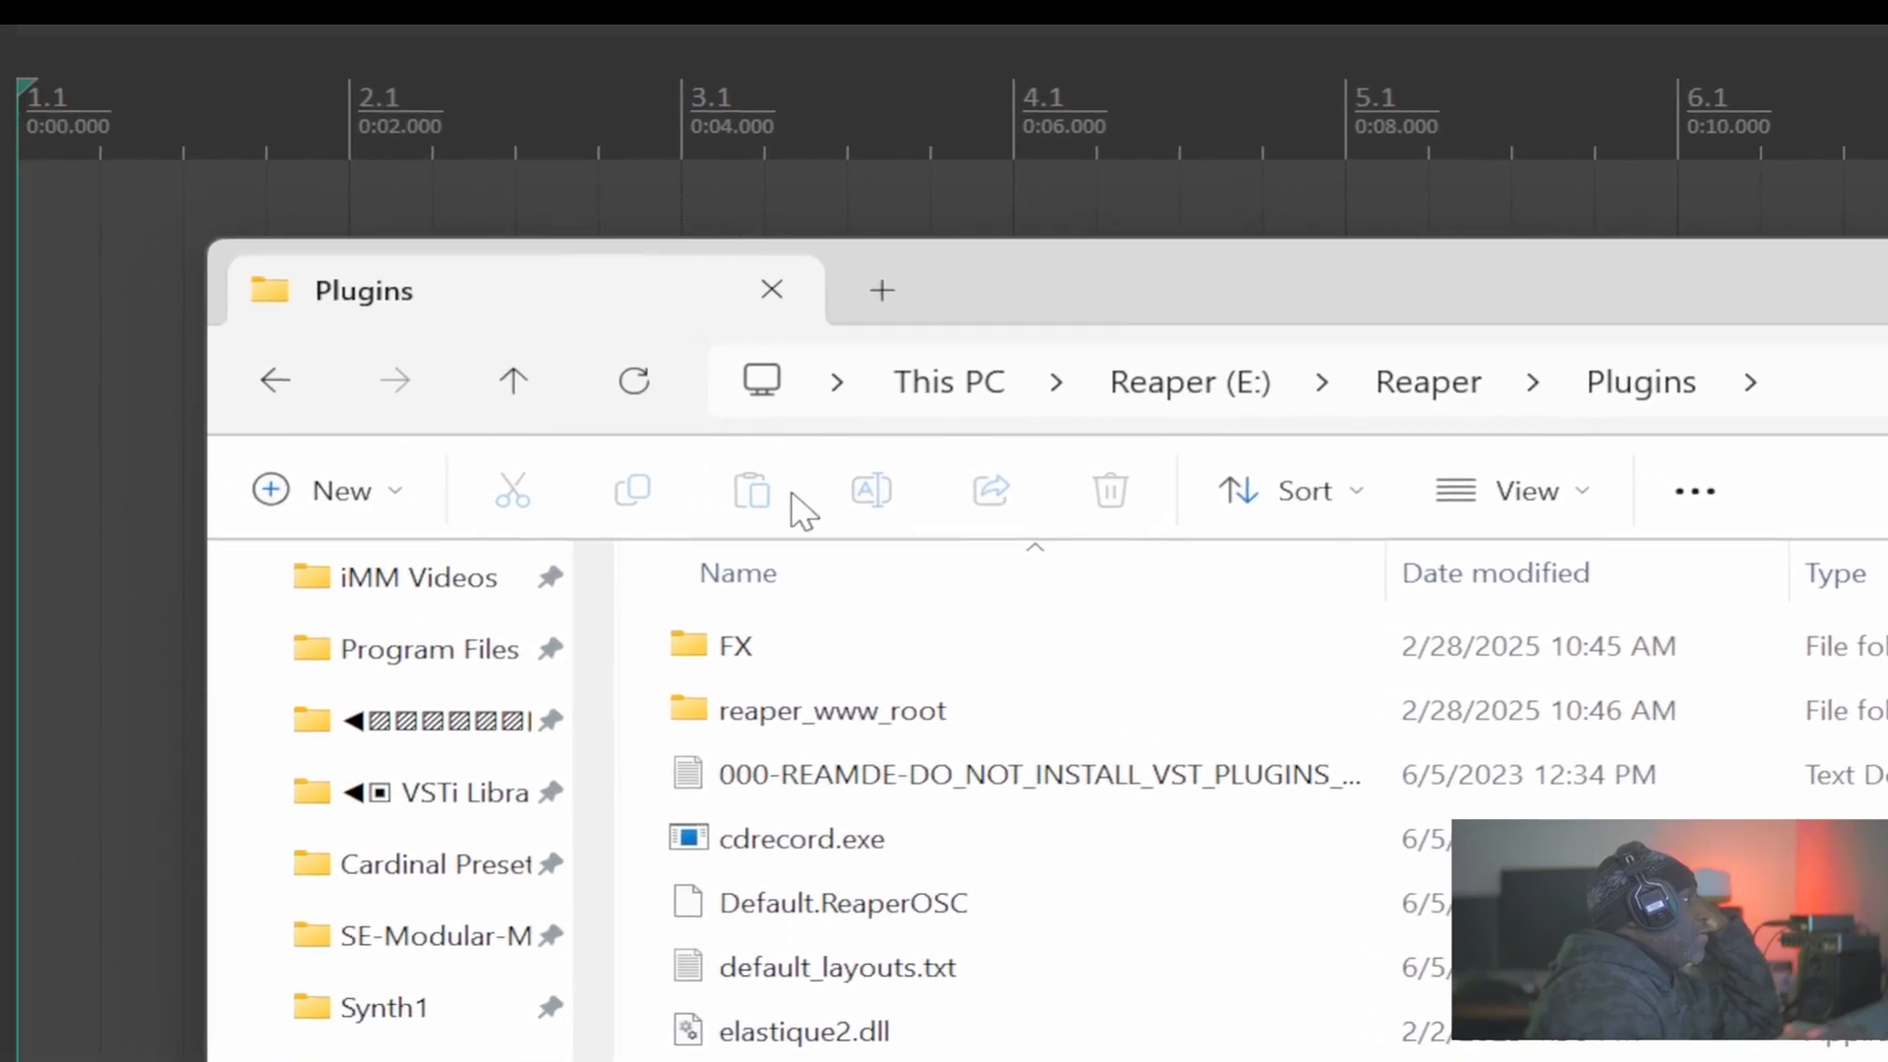
Switch back to REAPER, open the FX browser, and move and enlarge its window to show more of the plug-in list
left_click(604, 507)
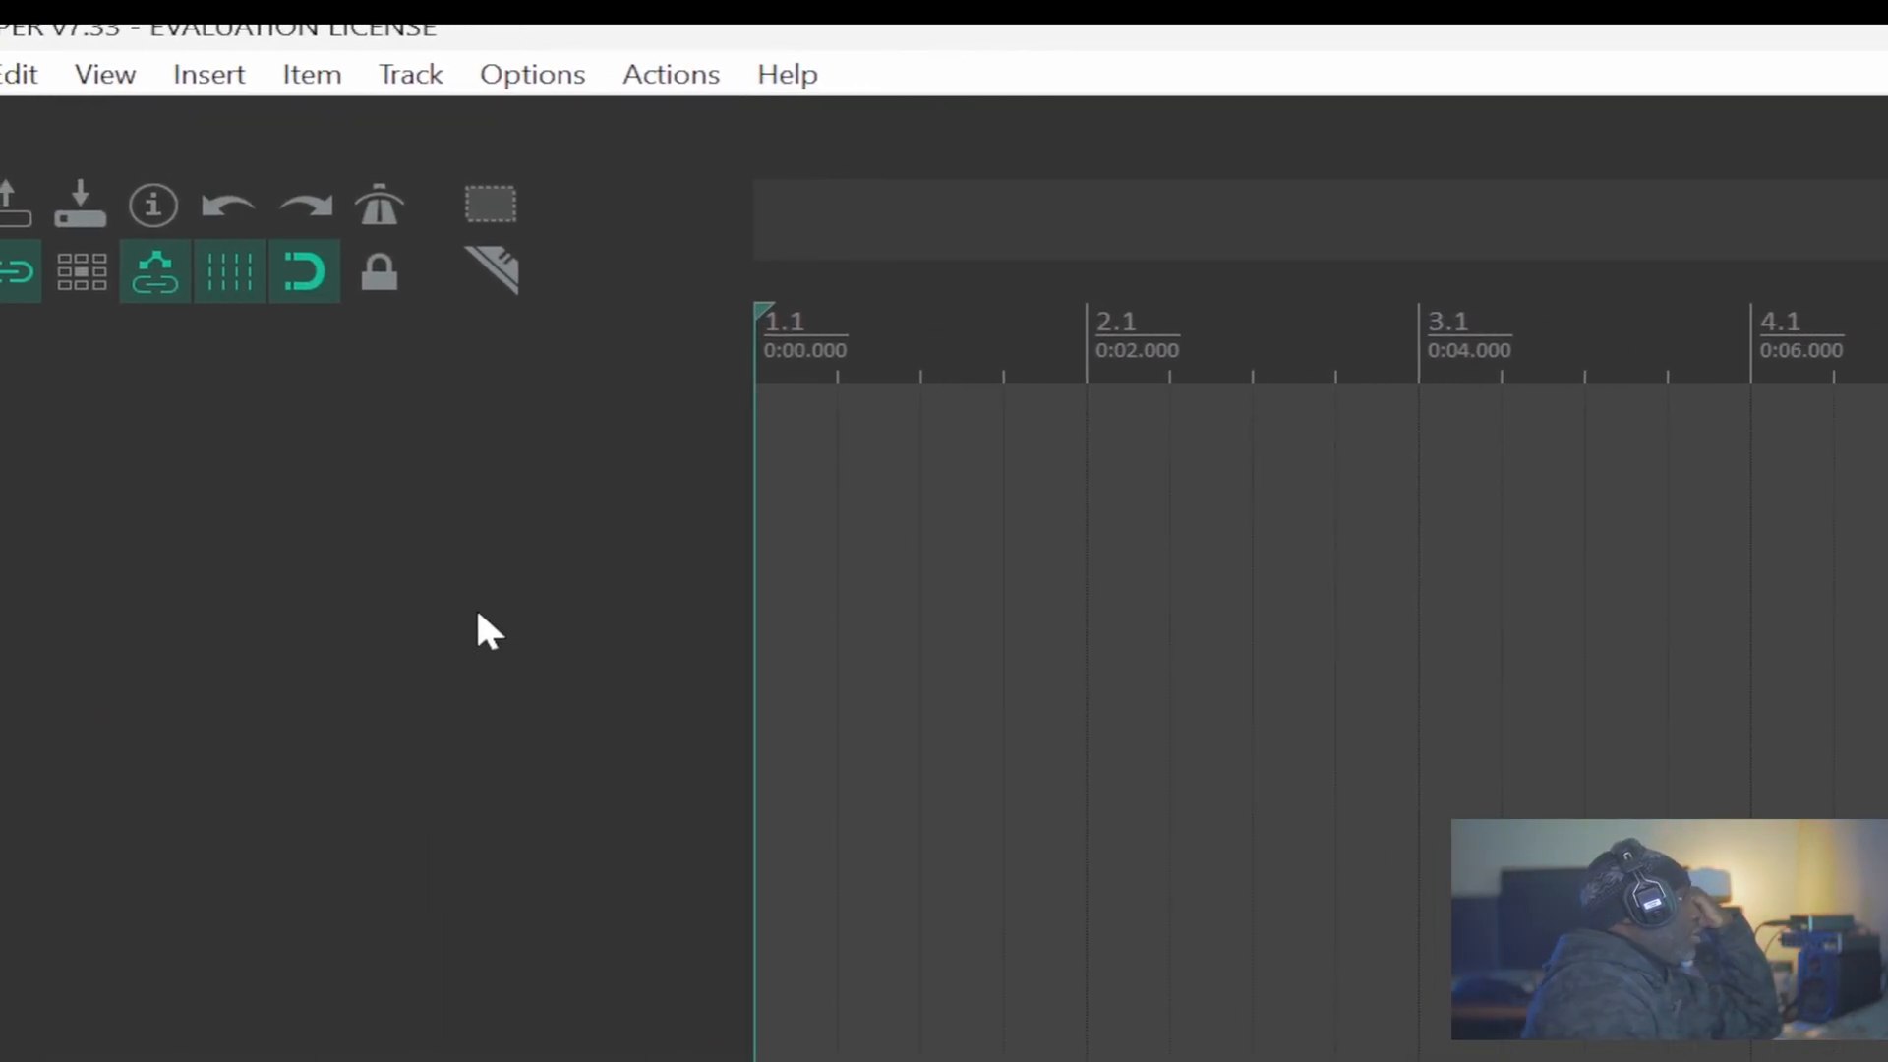
key("f")
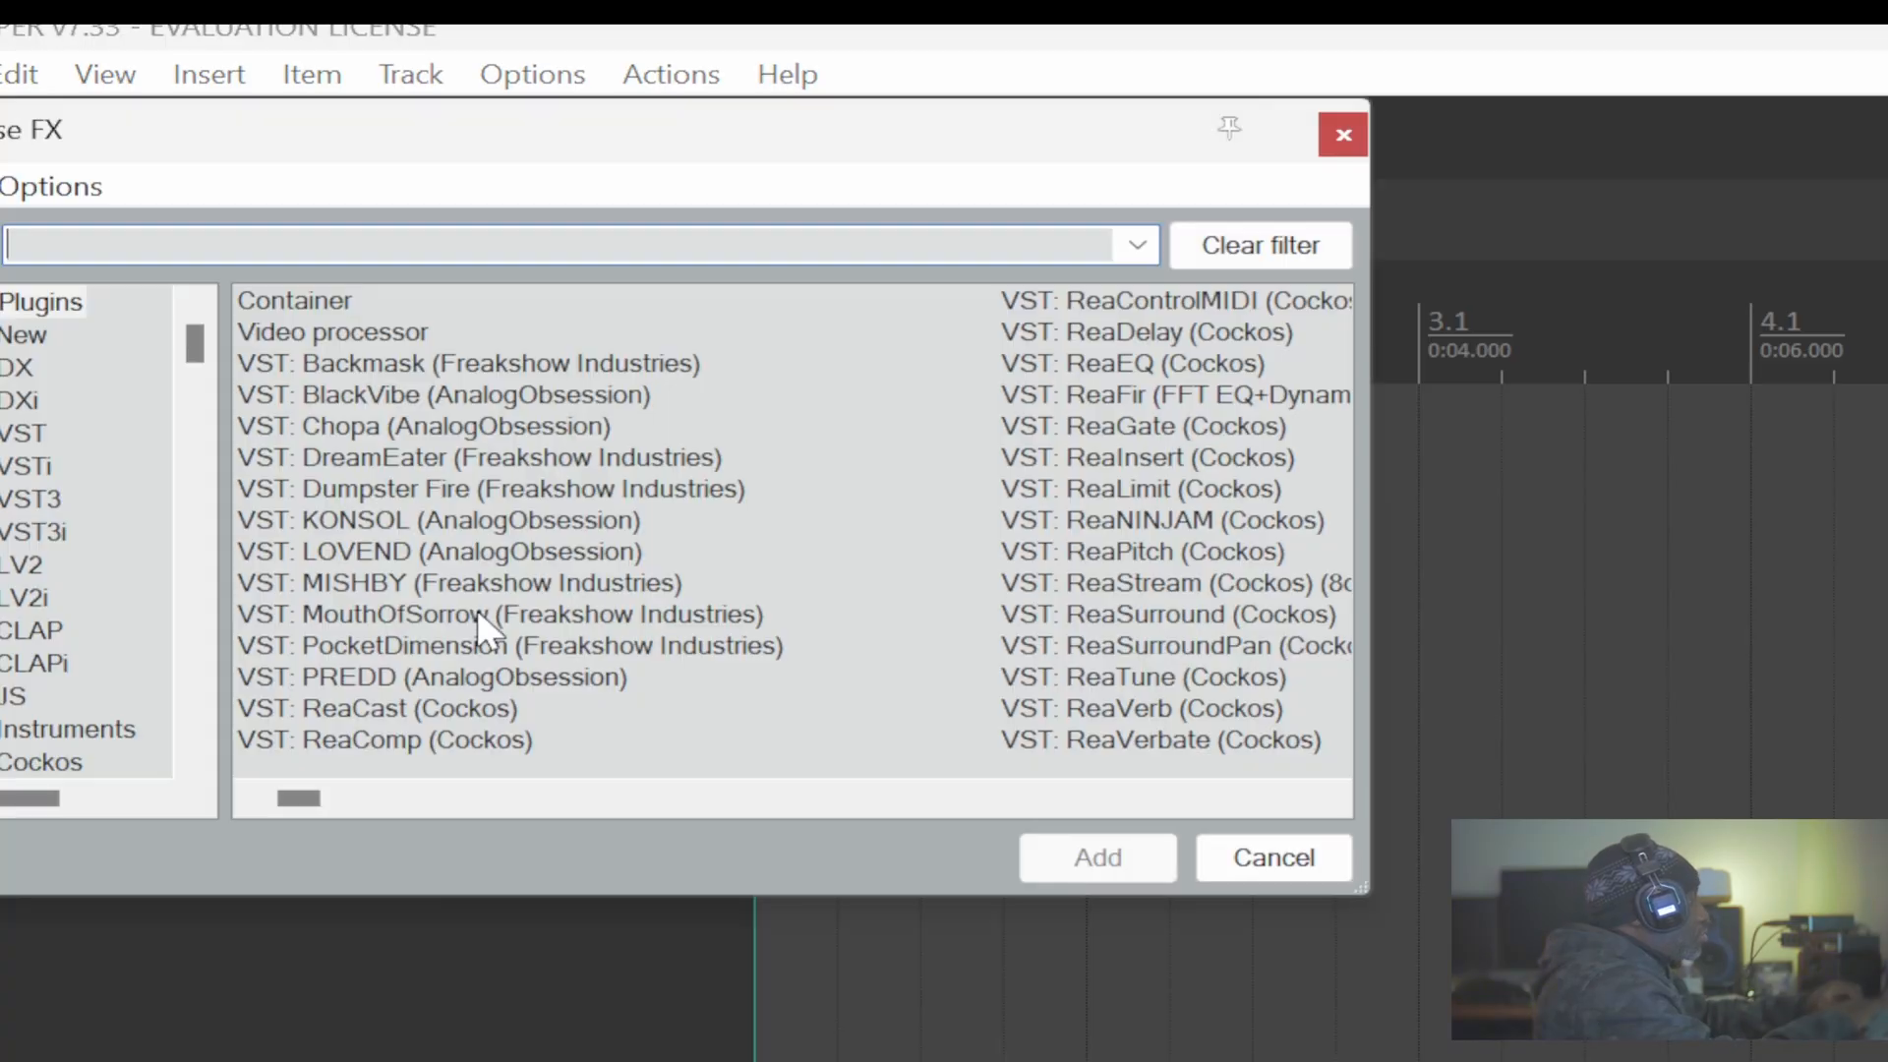
left_click_drag(434, 148, 970, 431)
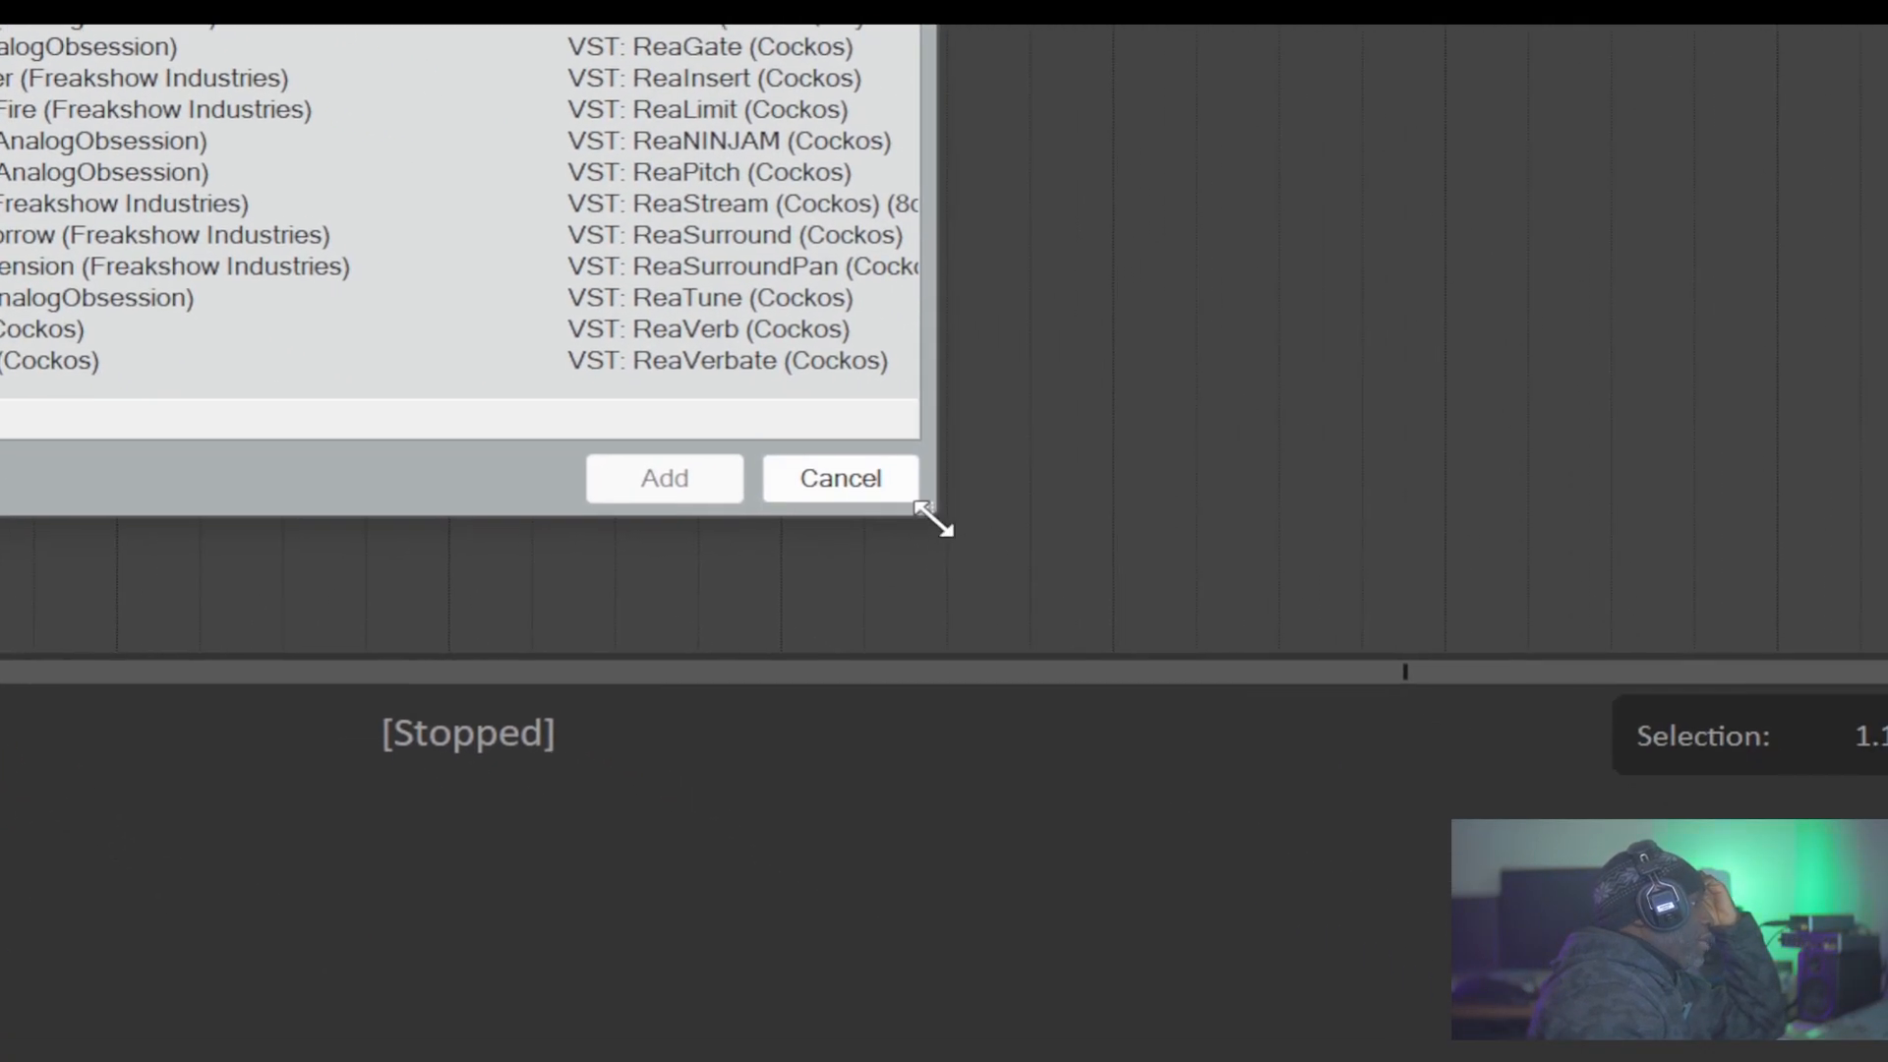
left_click_drag(1341, 753, 1750, 1061)
left_click_drag(1337, 902, 1376, 1029)
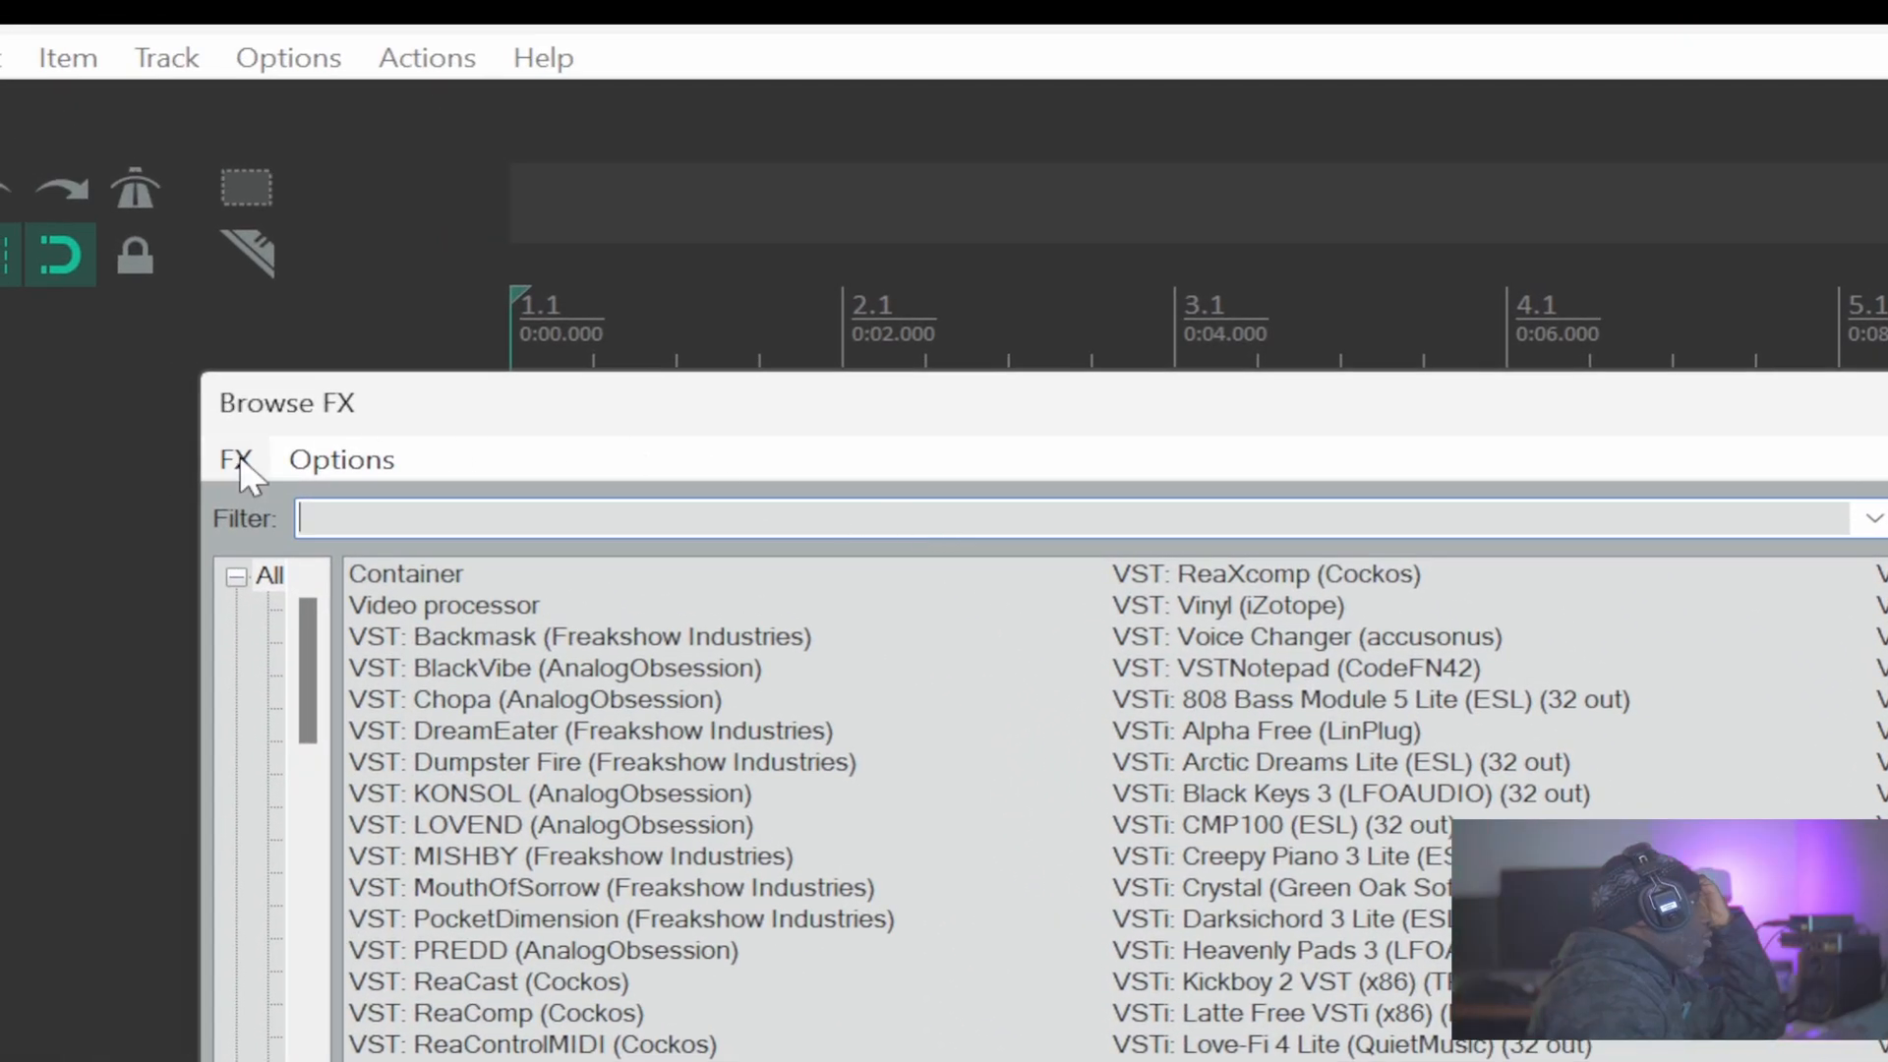
Look up the Scan for new plugins command in the FX browser without running it, and close the browser
left_click(236, 460)
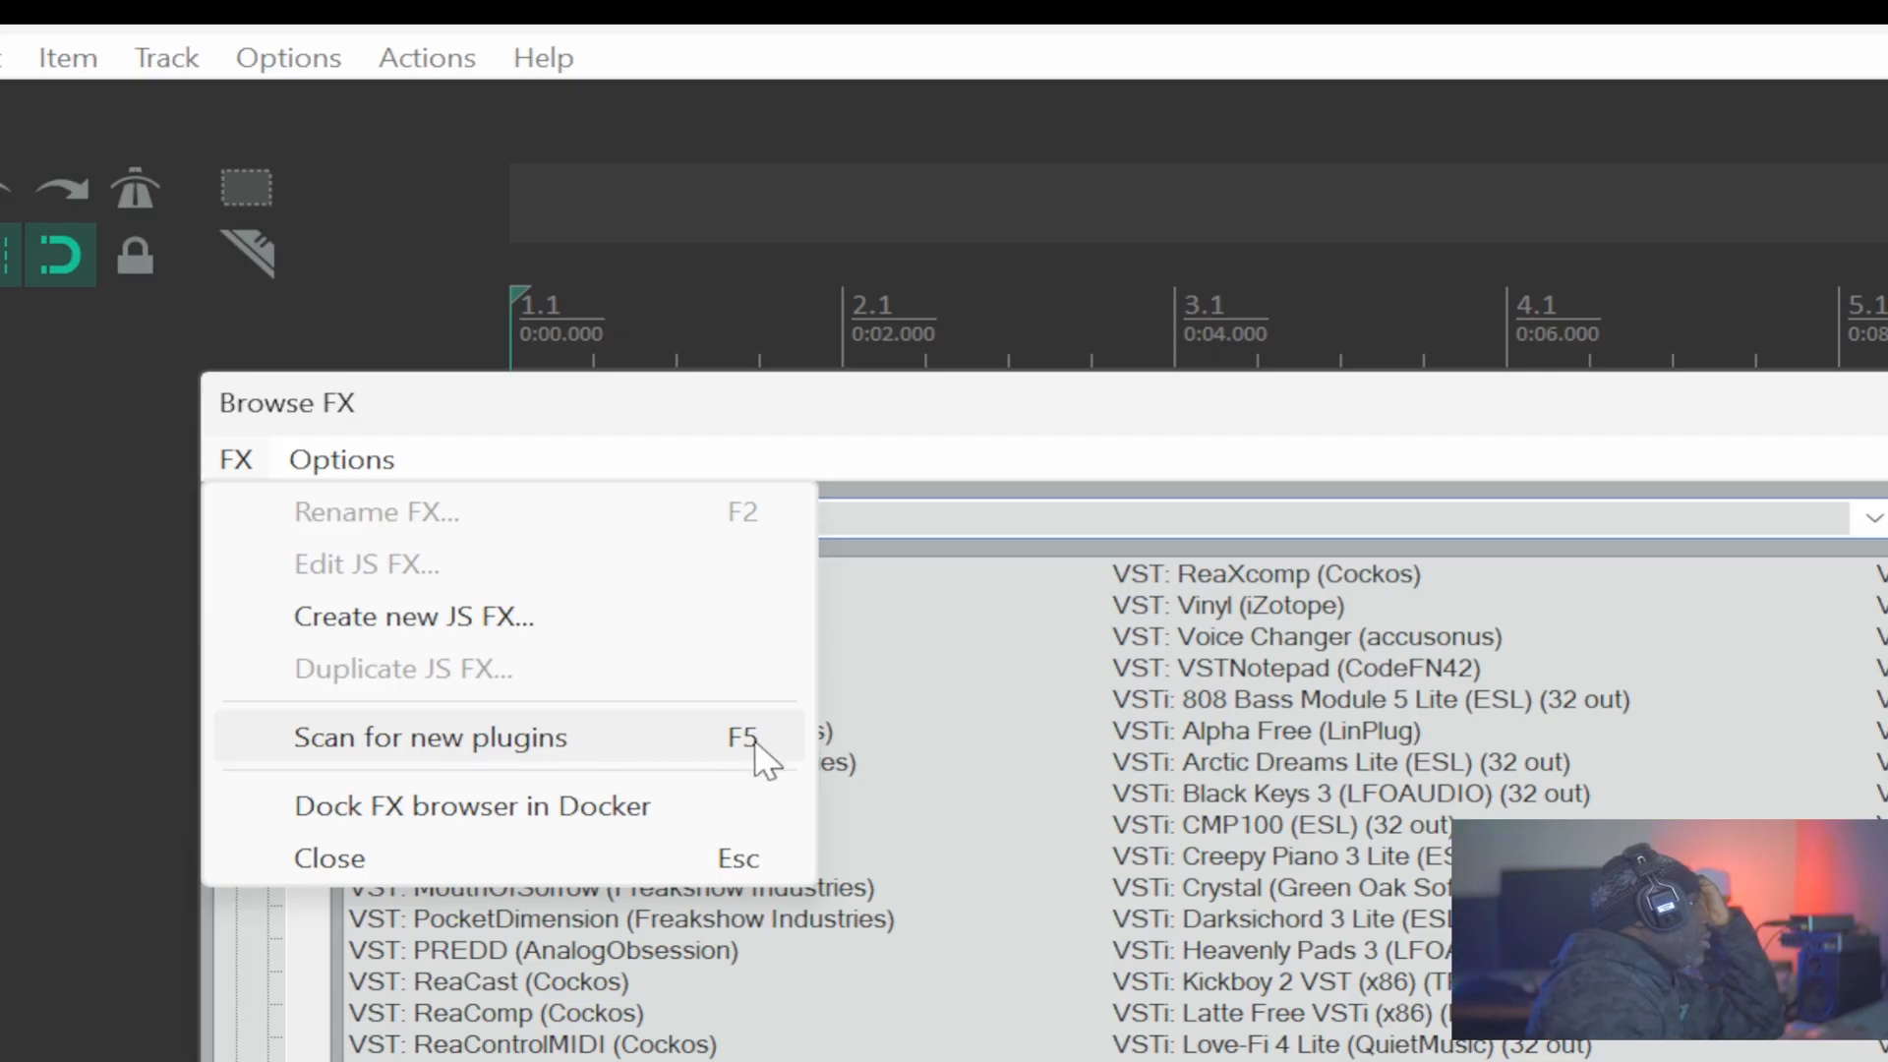
left_click(1227, 423)
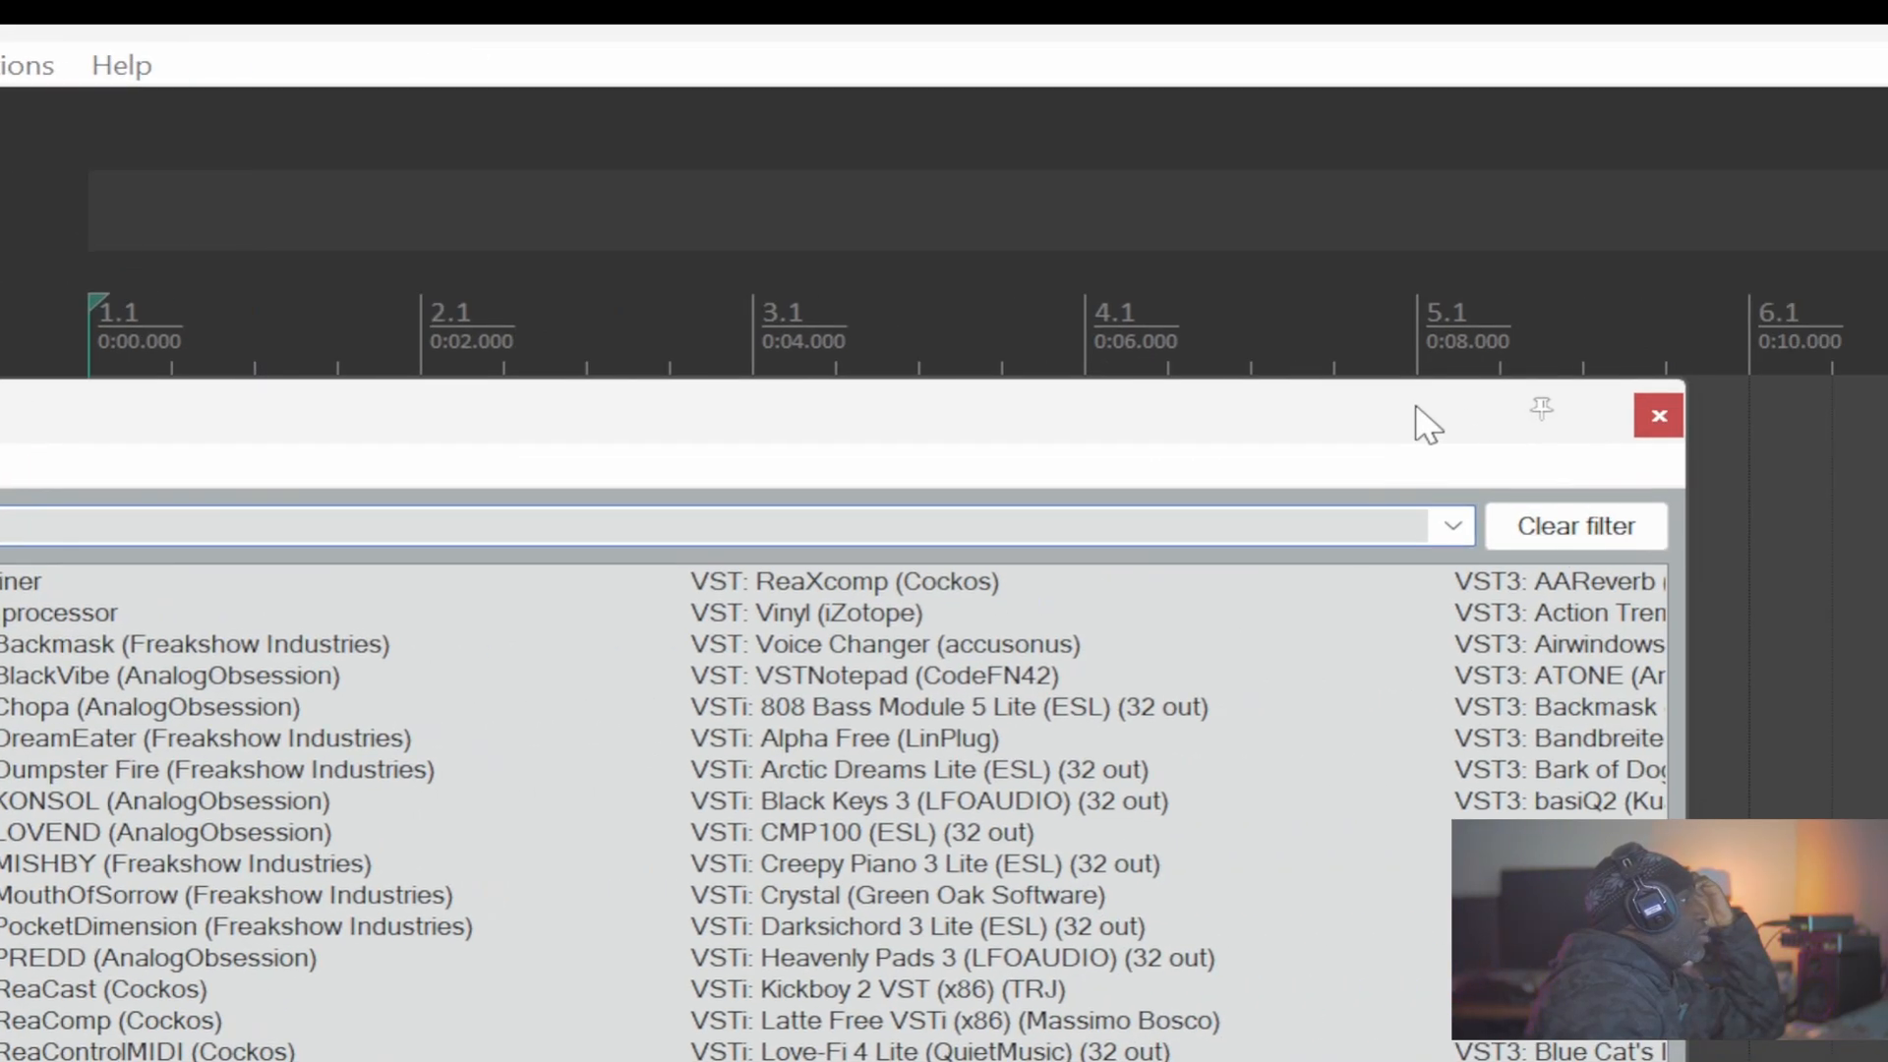
left_click(949, 423)
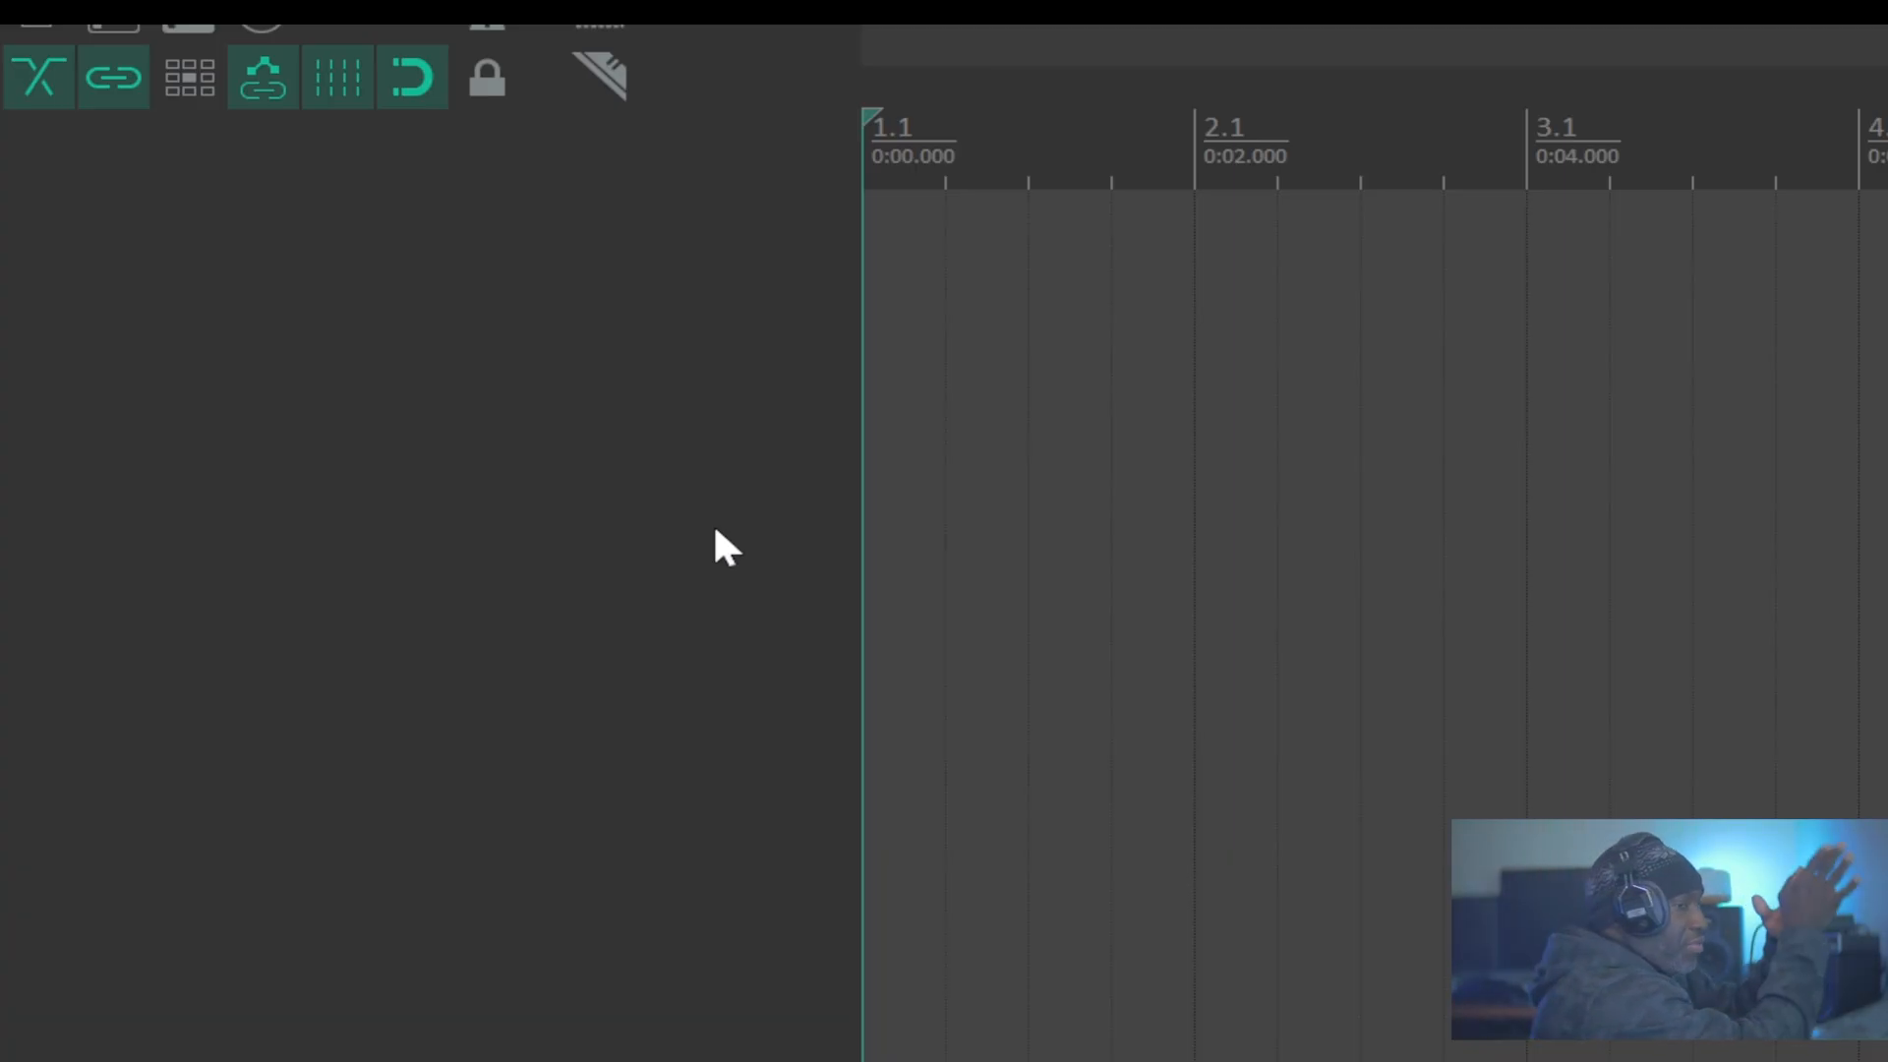
Switch to File Explorer and go up from the Plugins folder to the root of the Reaper (E:) drive
key("alt+Tab")
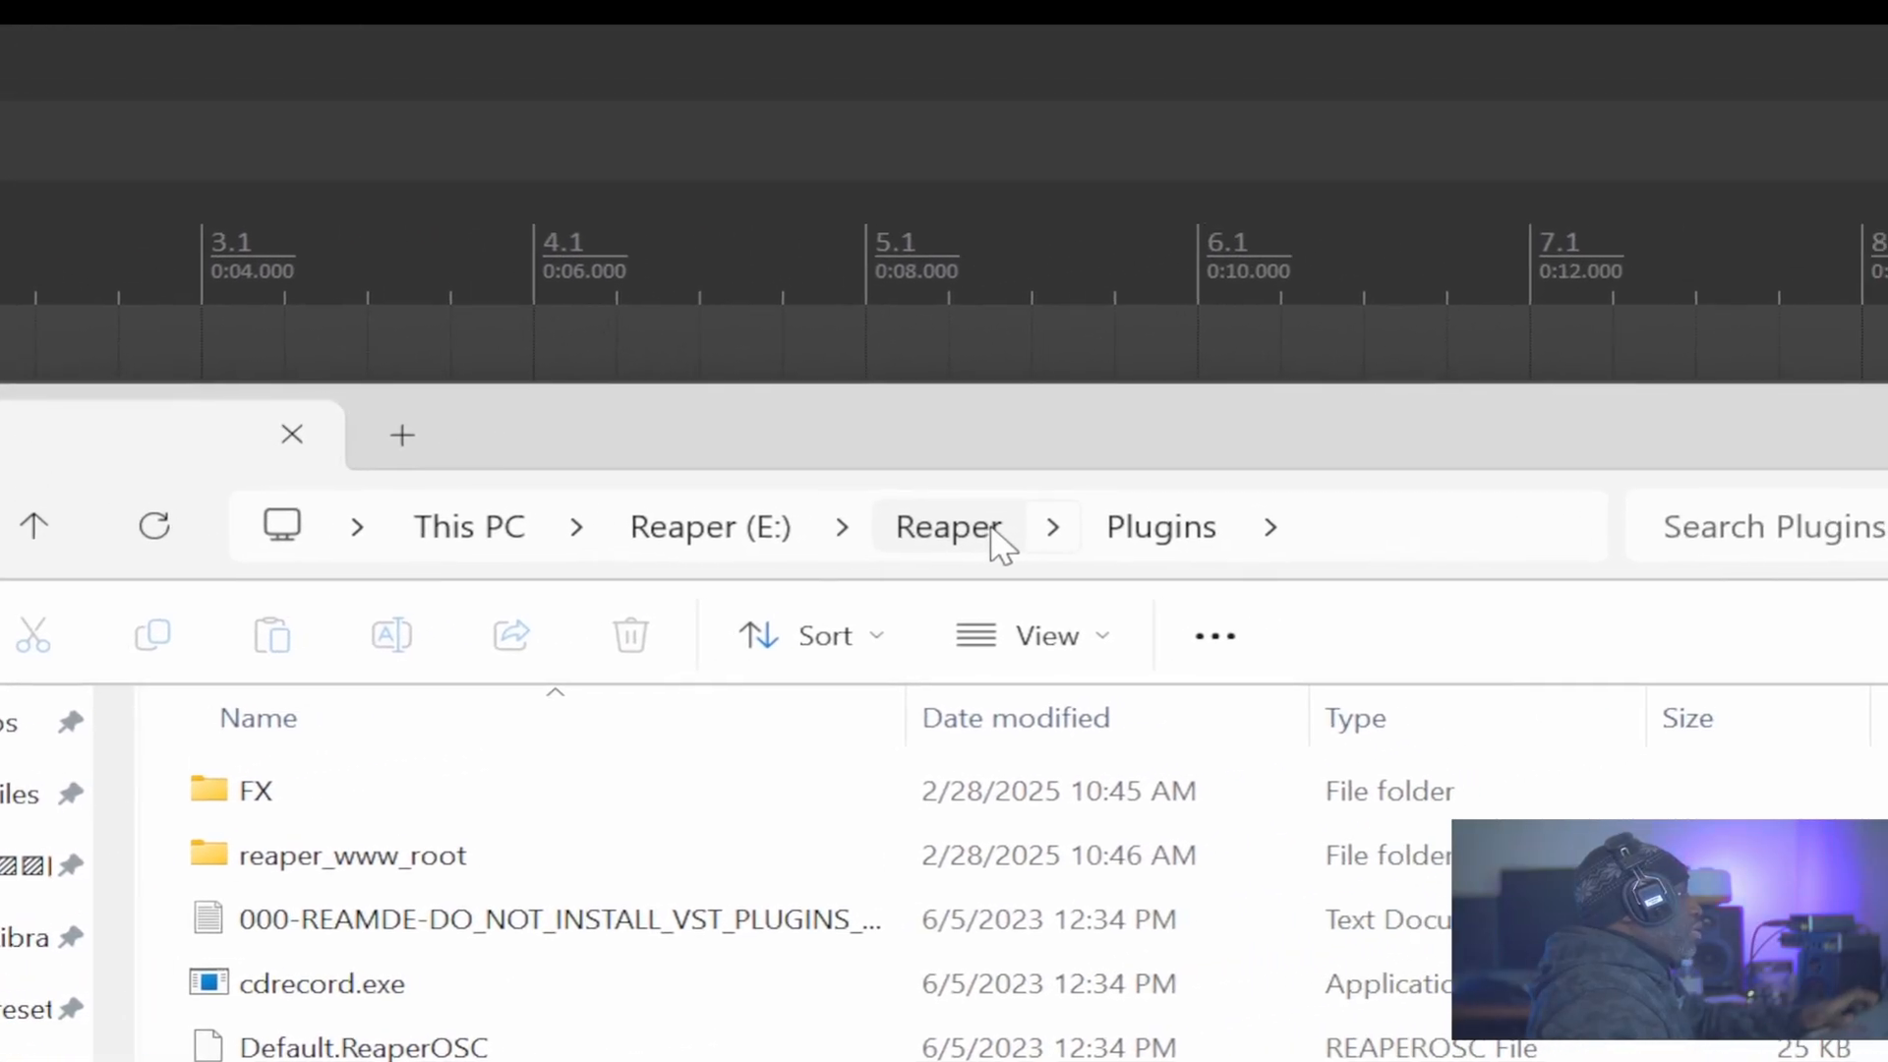
left_click(1460, 467)
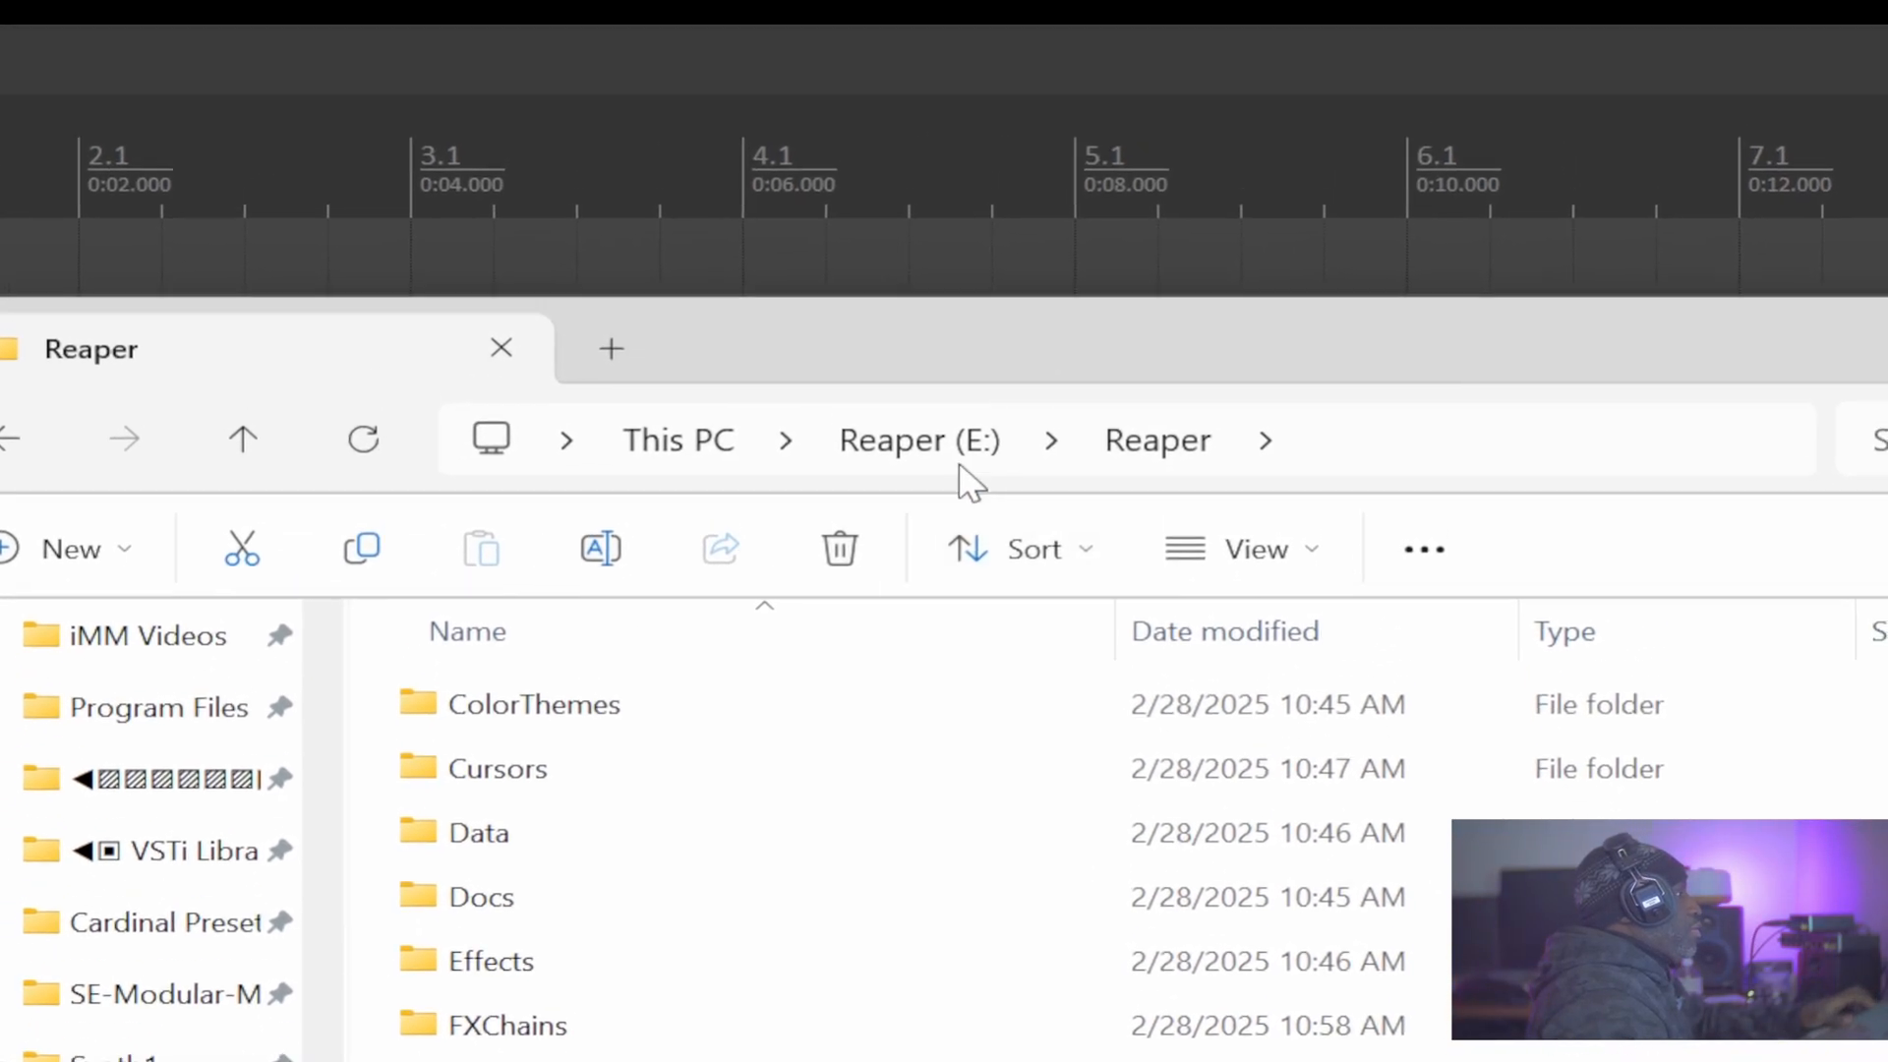
left_click(959, 467)
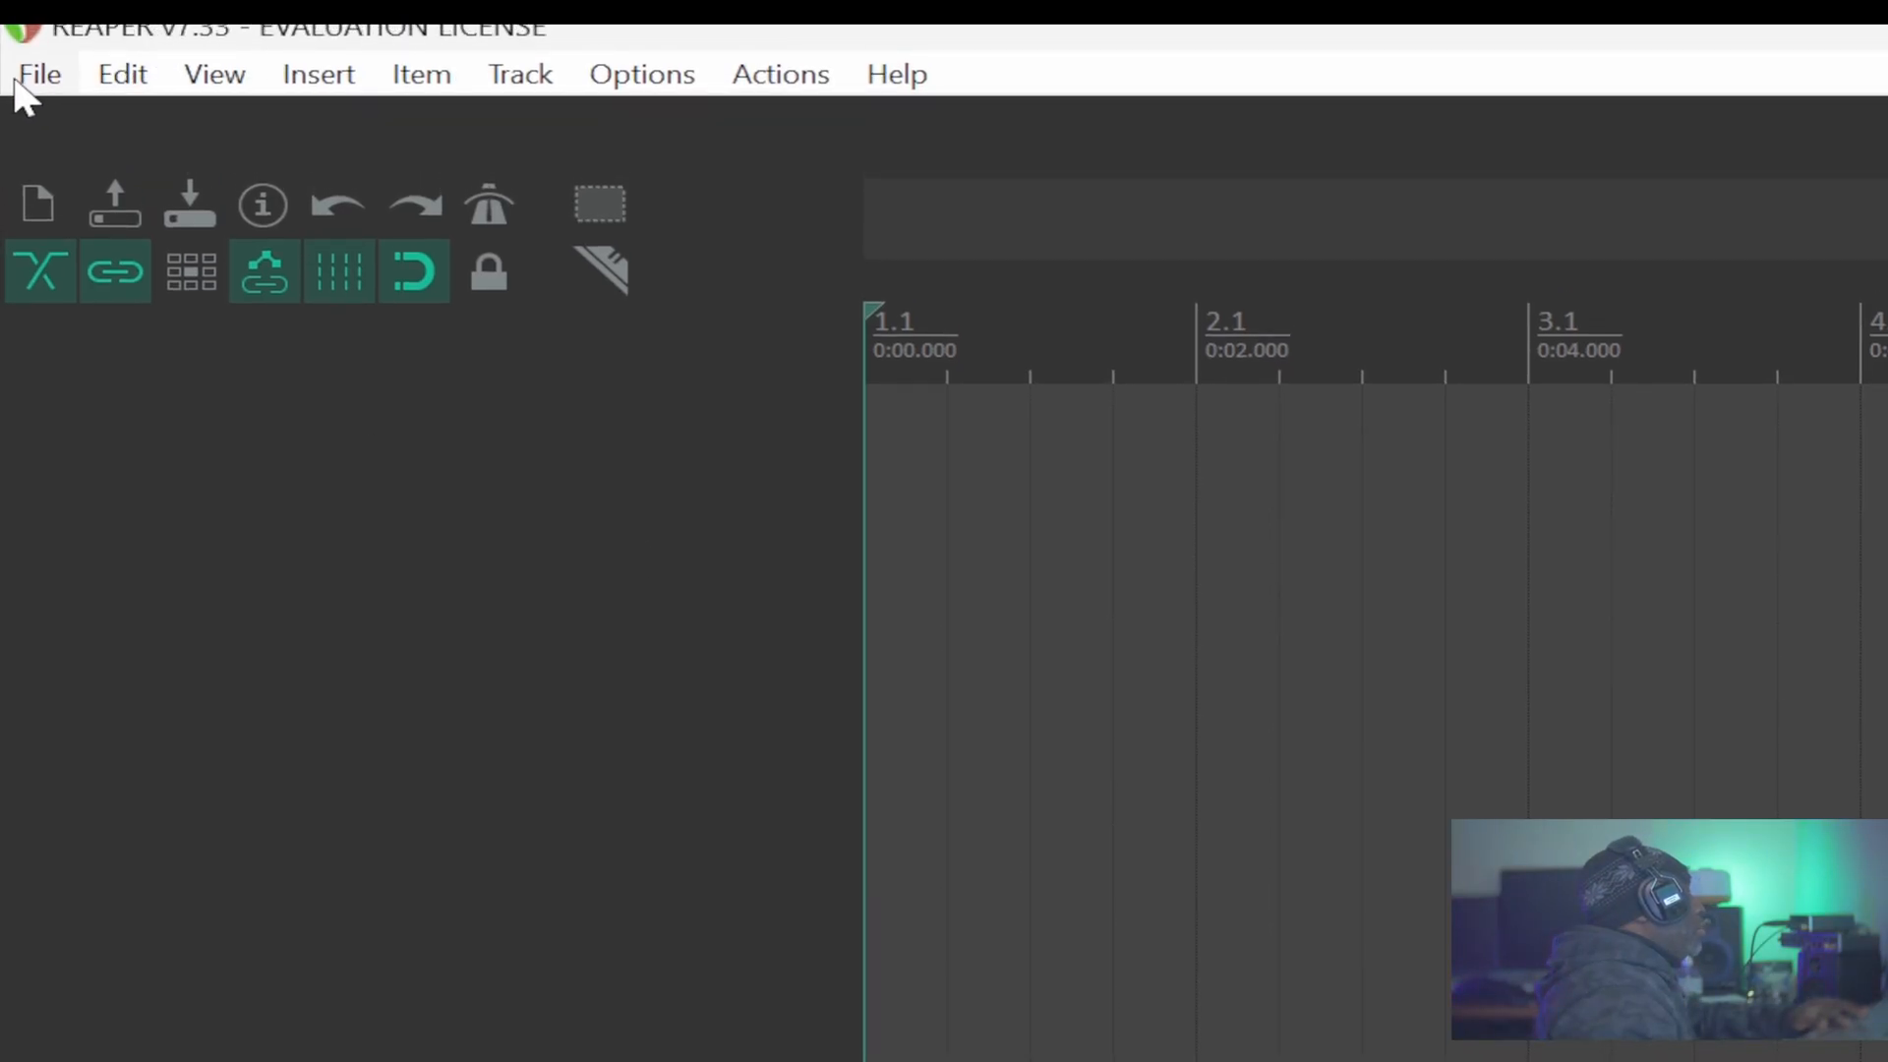
Open REAPER's project settings, examine the path for saving media files, and close the dialog
left_click(16, 84)
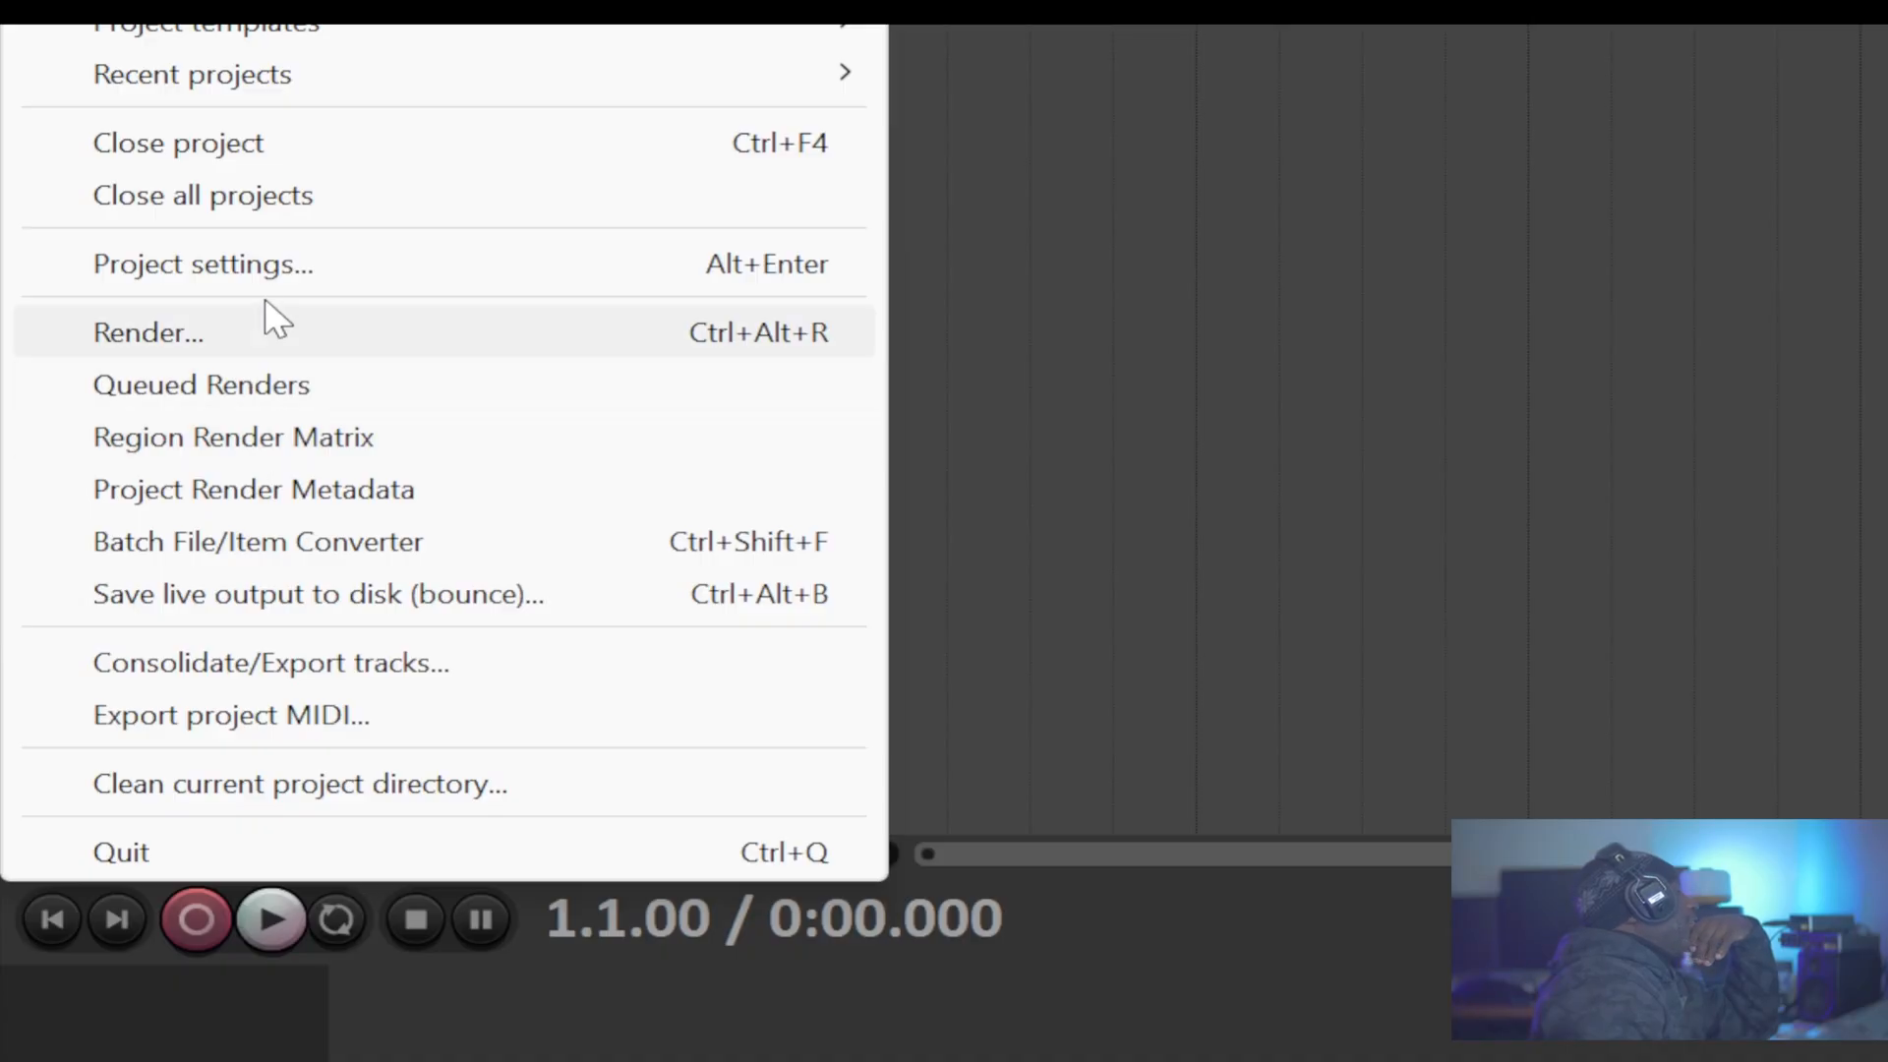
left_click(769, 275)
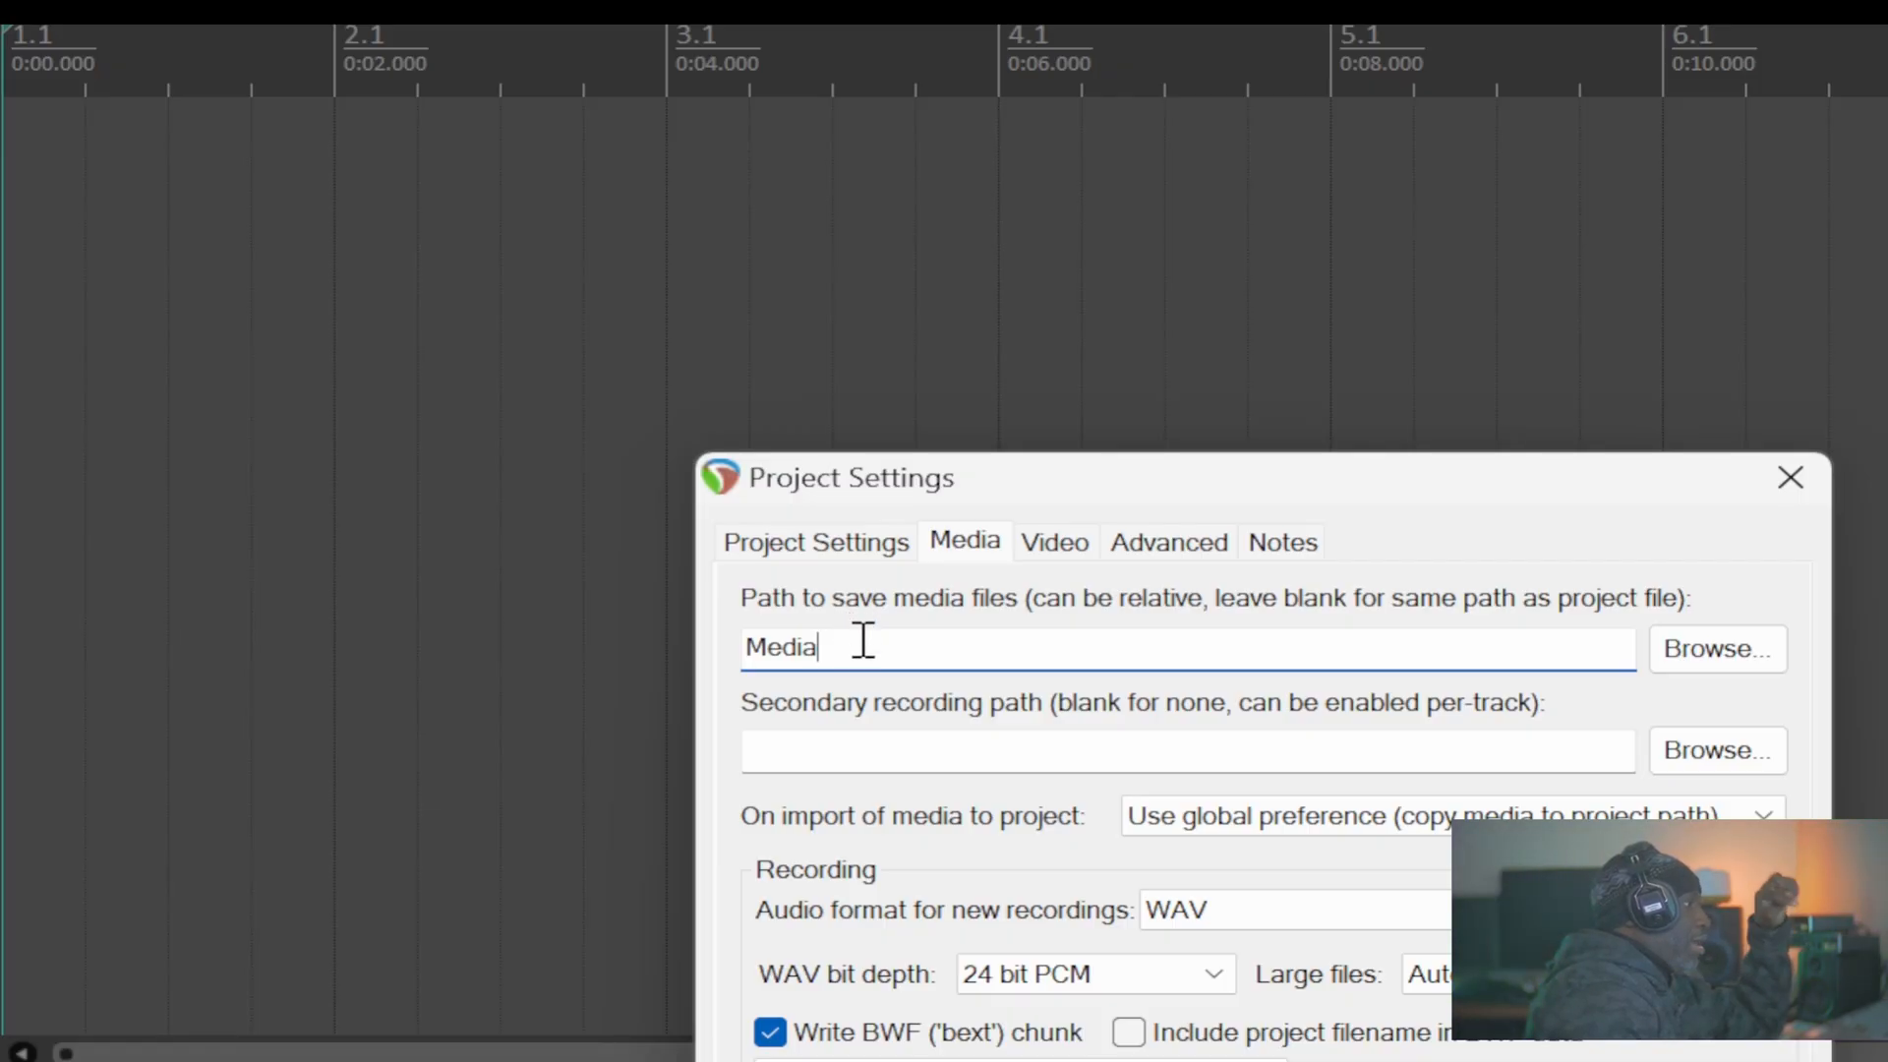
left_click(841, 541)
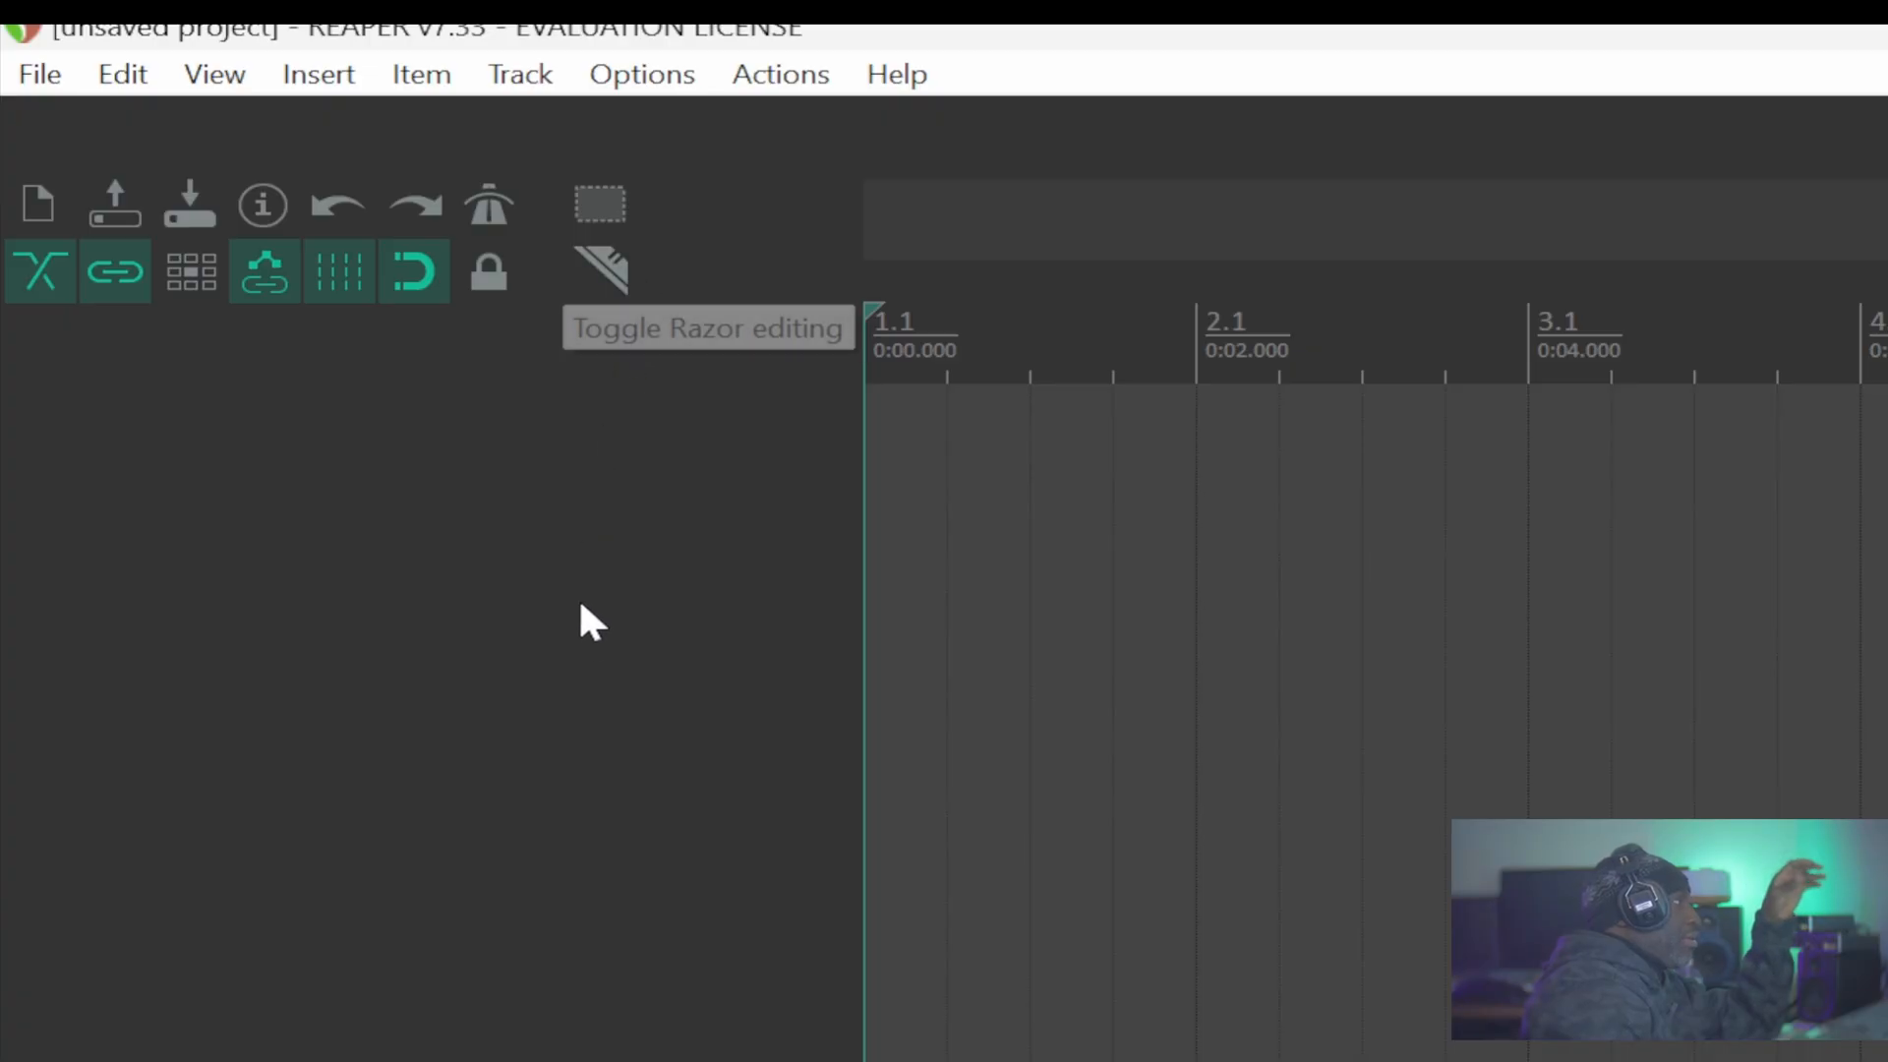
Switch to File Explorer, look inside the Scripts folder within the Reaper folder on drive E:, and return to the Reaper folder
key("alt+Tab")
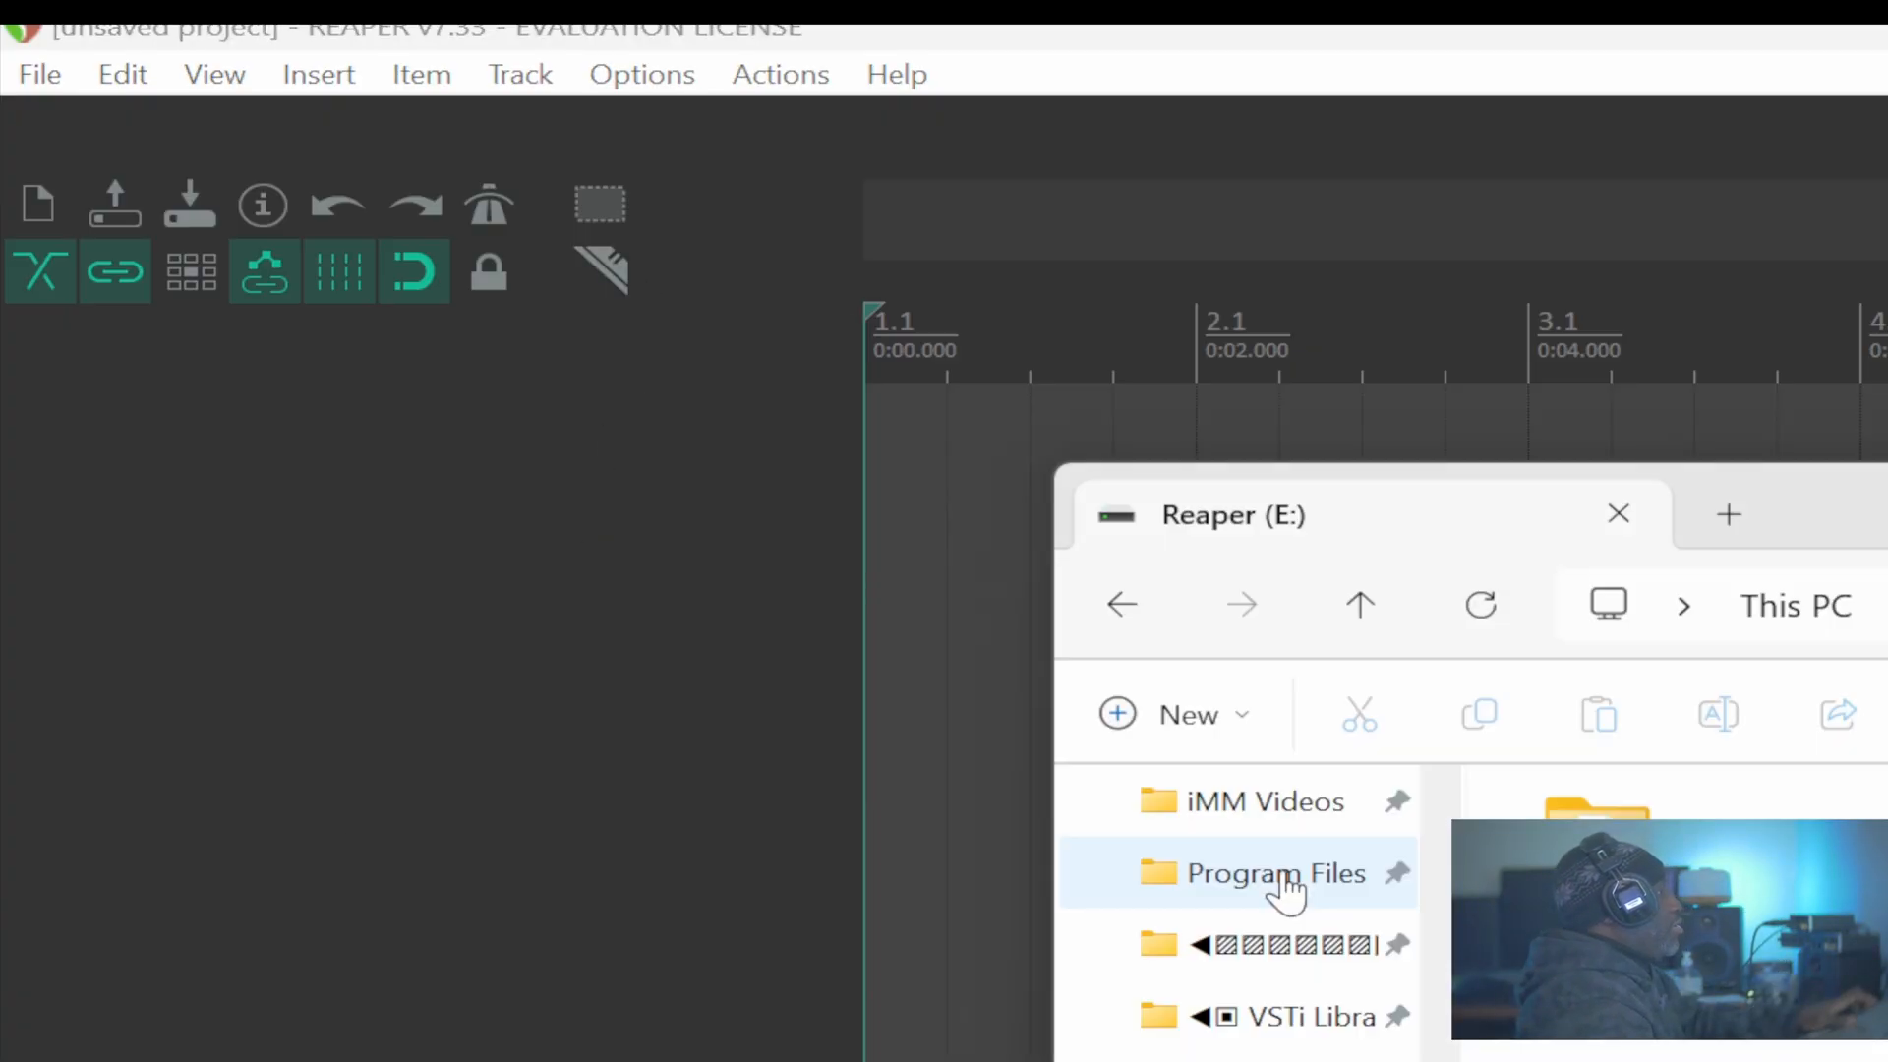
double_click(1595, 809)
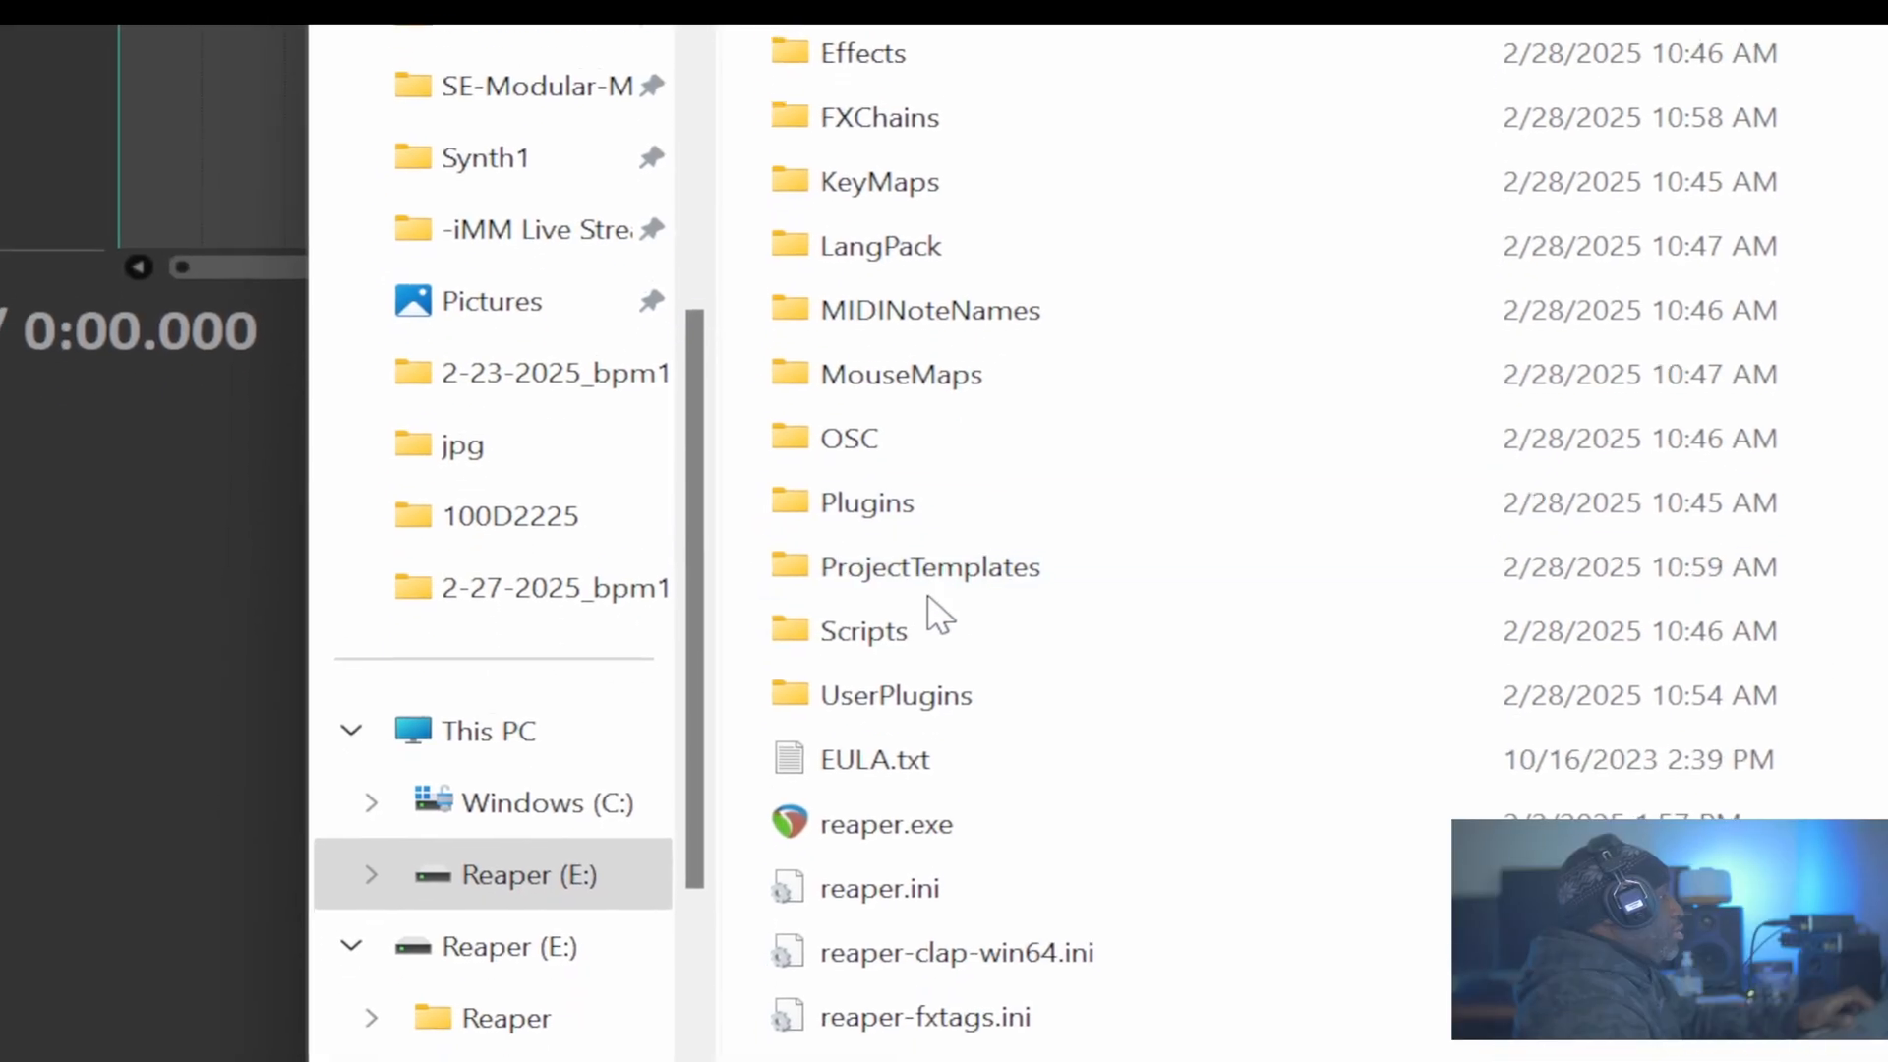
left_click(875, 1042)
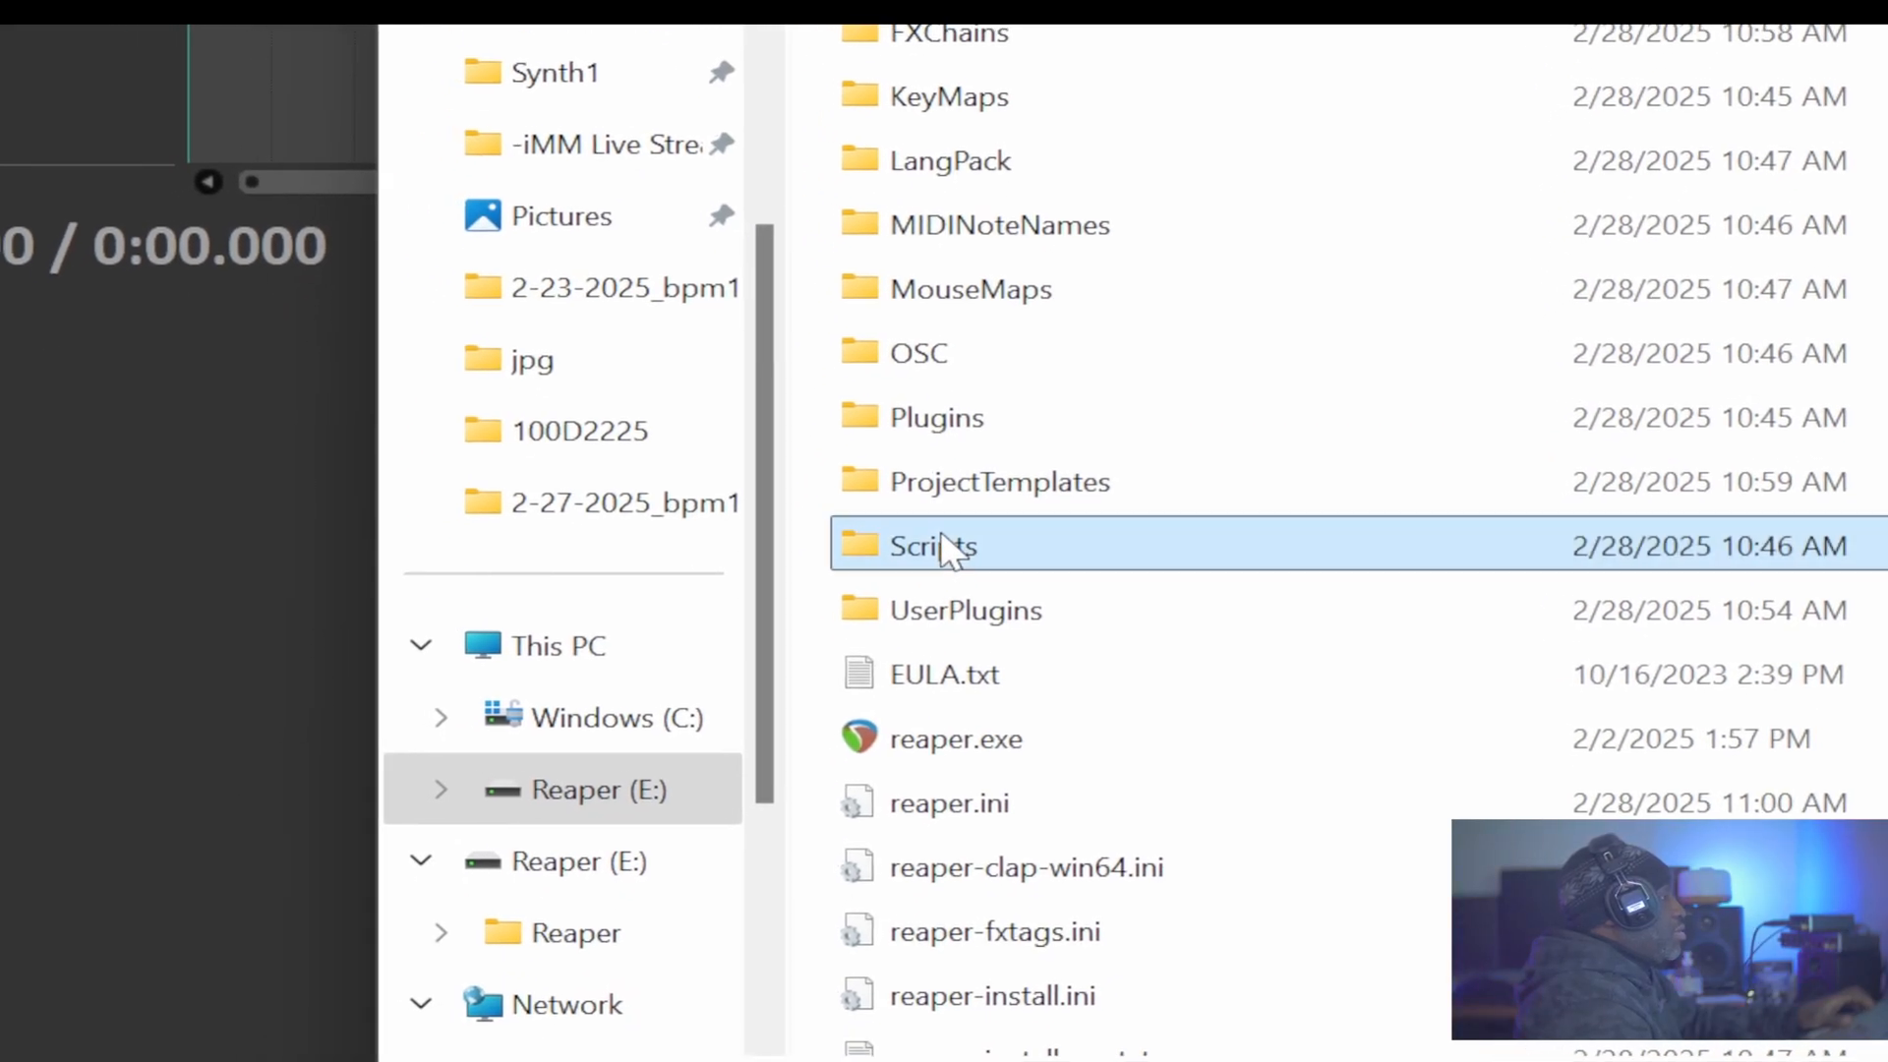
double_click(941, 539)
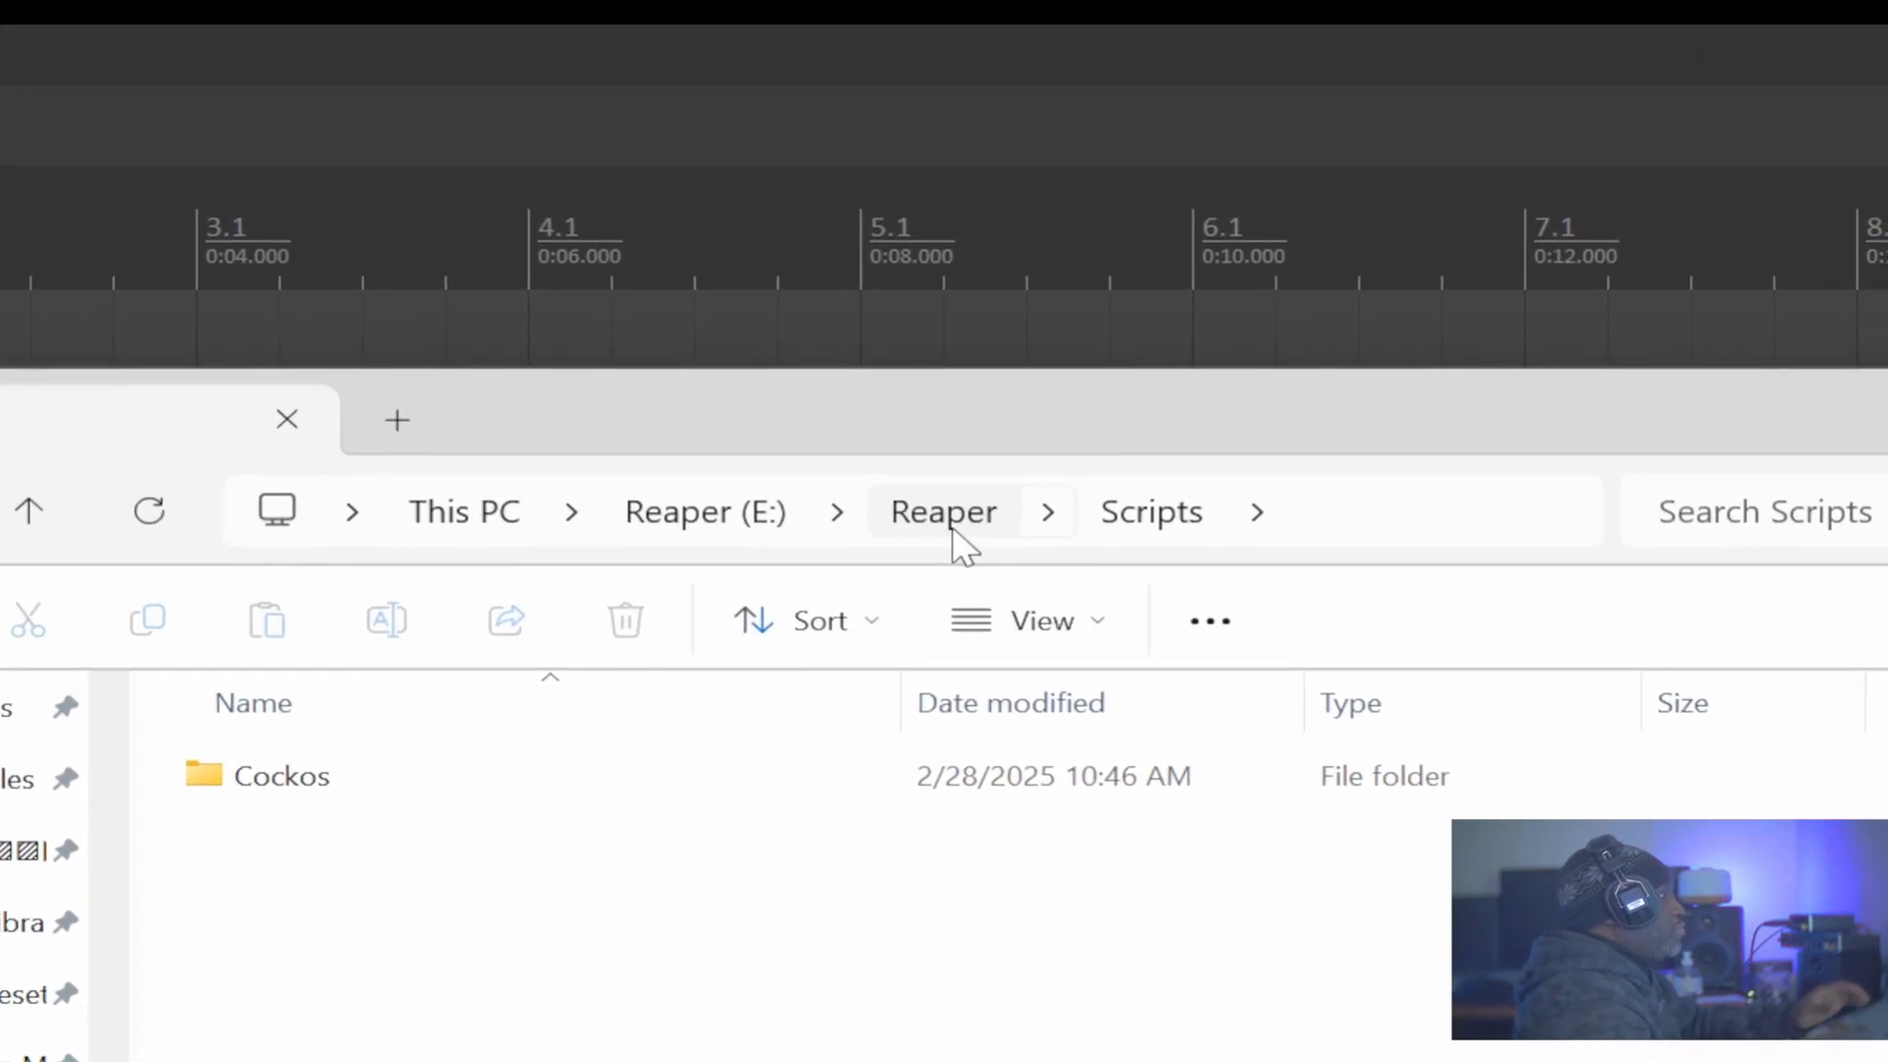
left_click(1067, 479)
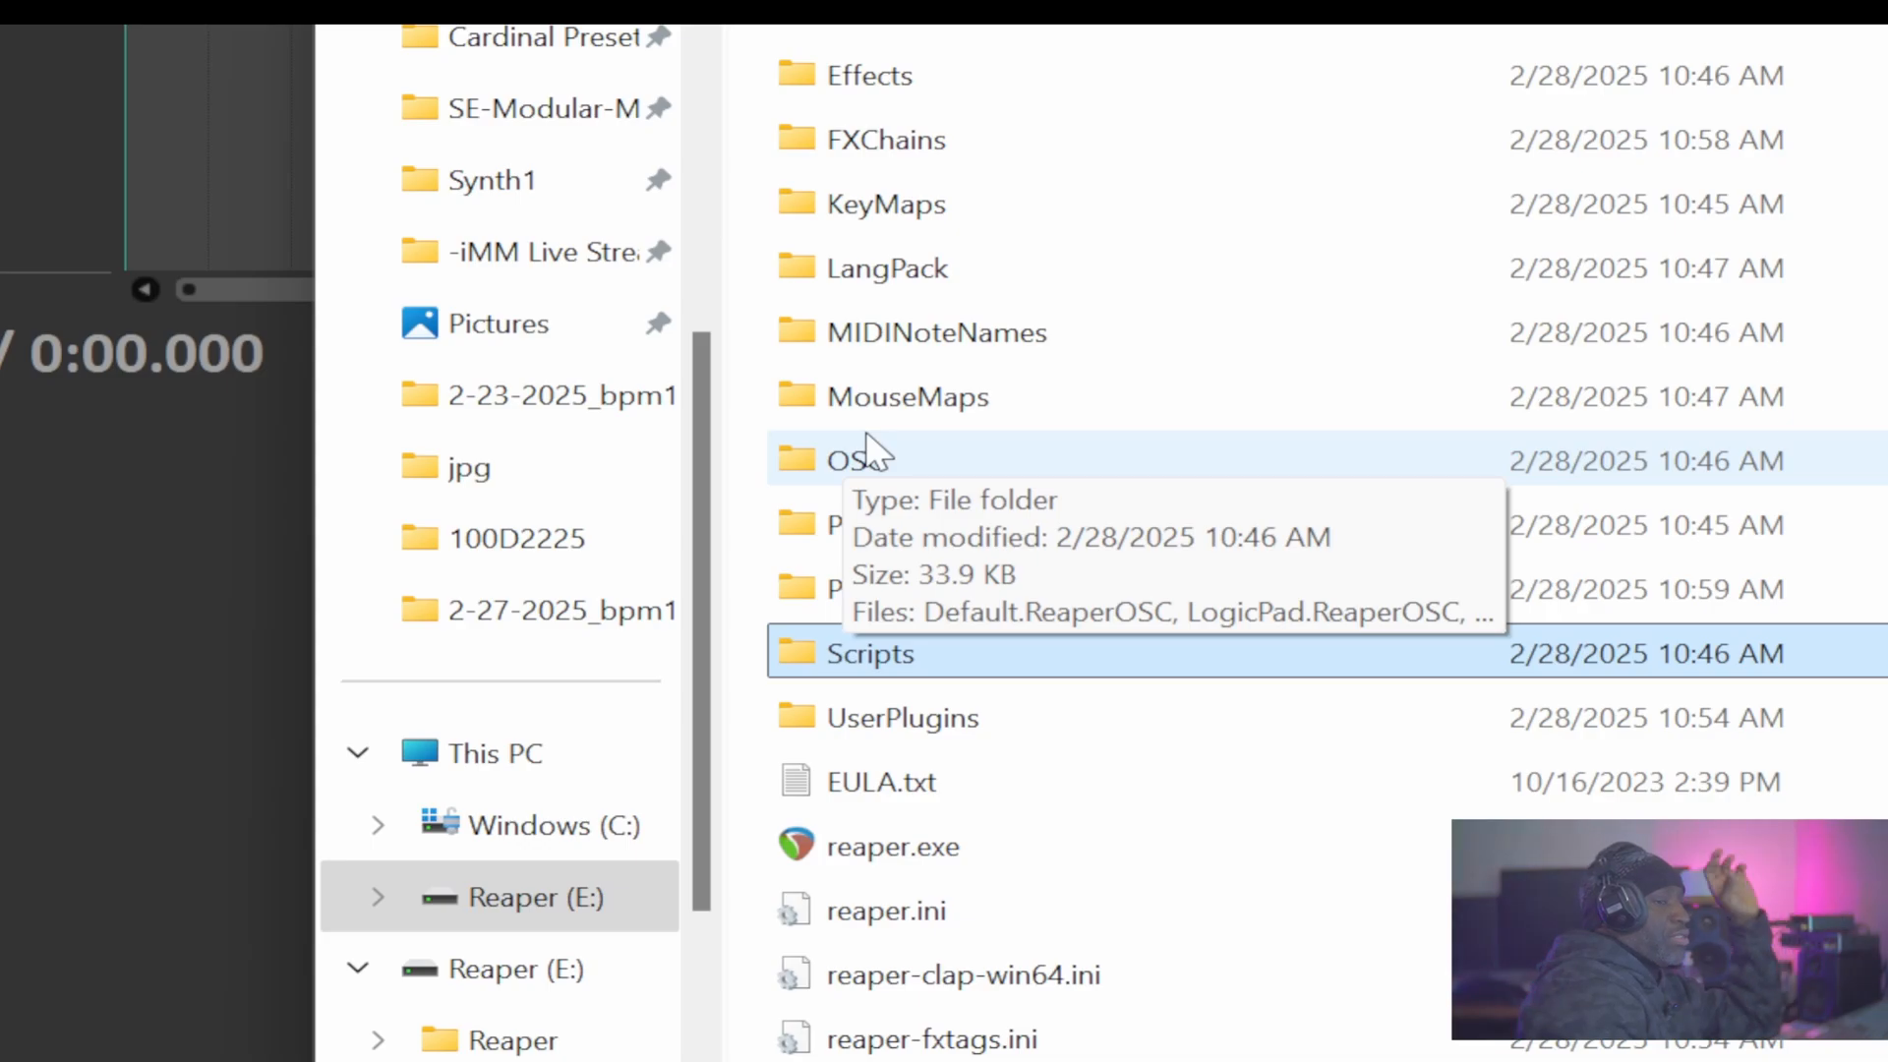
Reopen the Reaper folder from the root of drive E:, look through its subfolders and switch back to REAPER
left_click(552, 902)
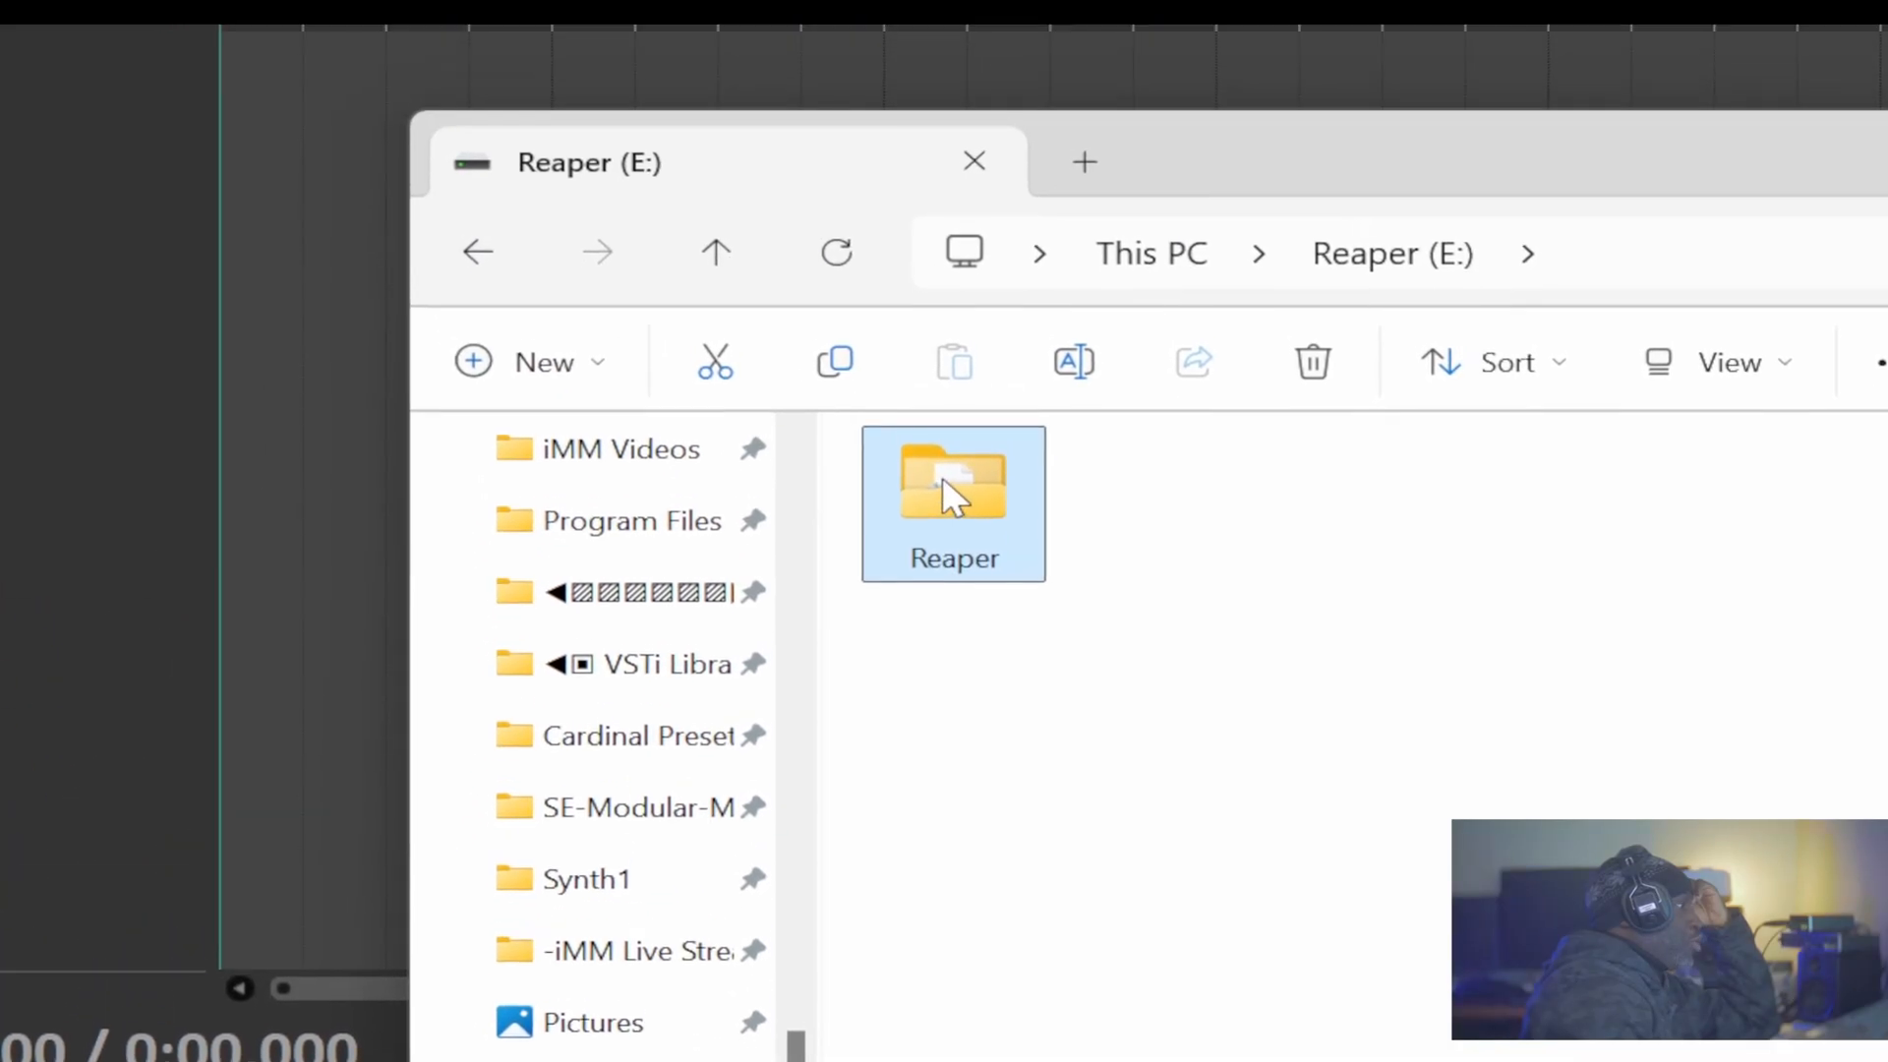
double_click(883, 37)
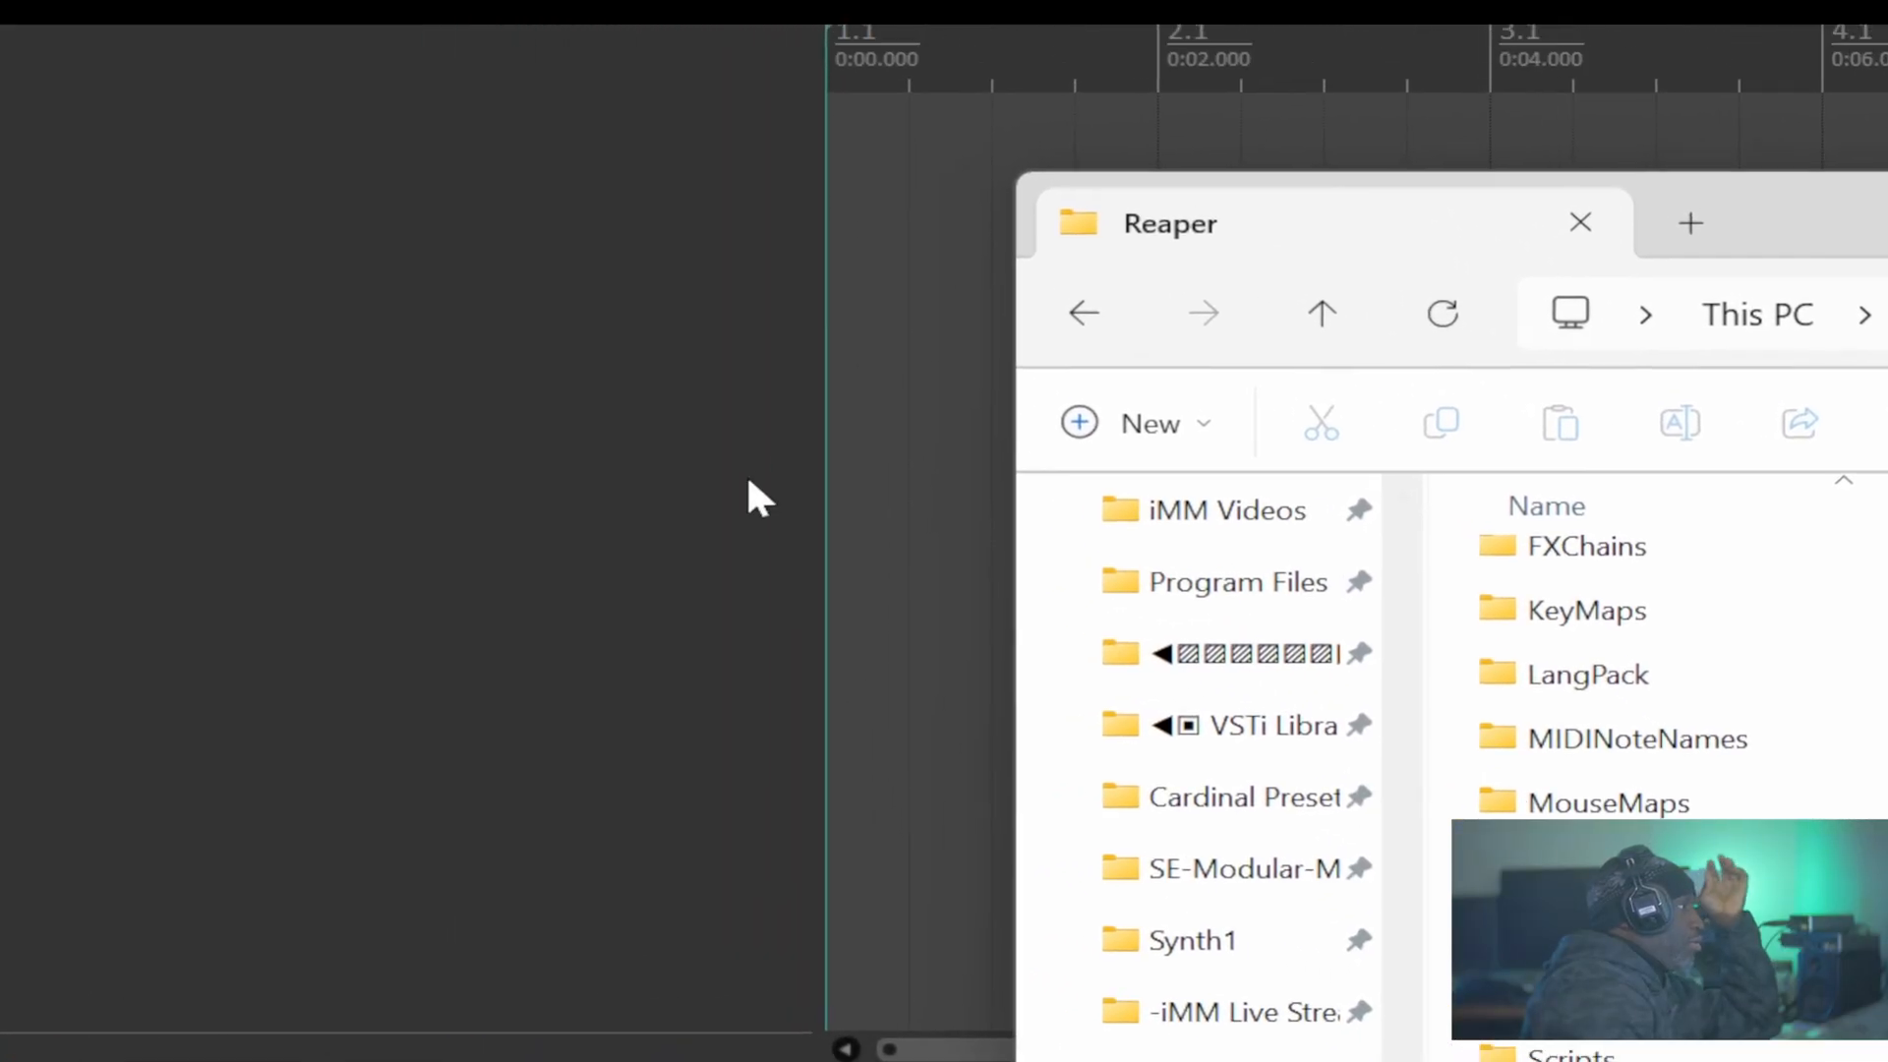
scroll(1194, 842, "up", 3)
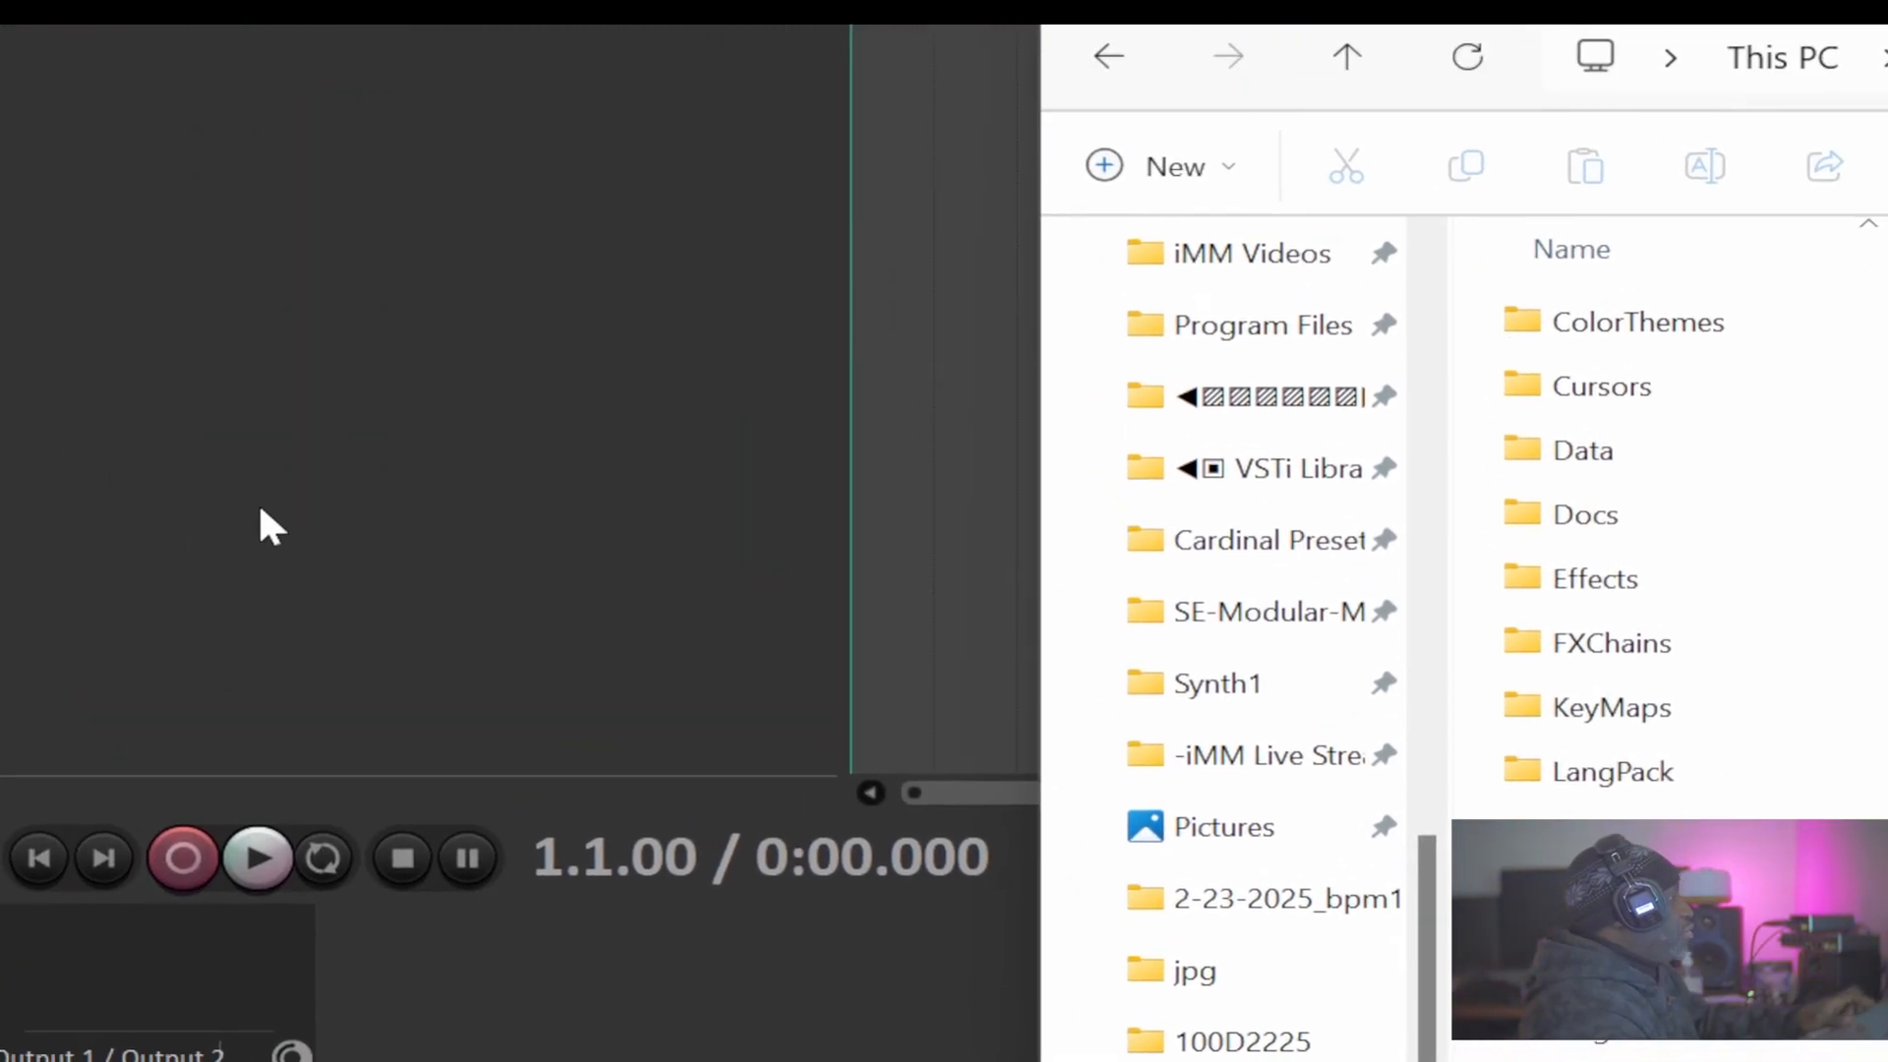
left_click(263, 514)
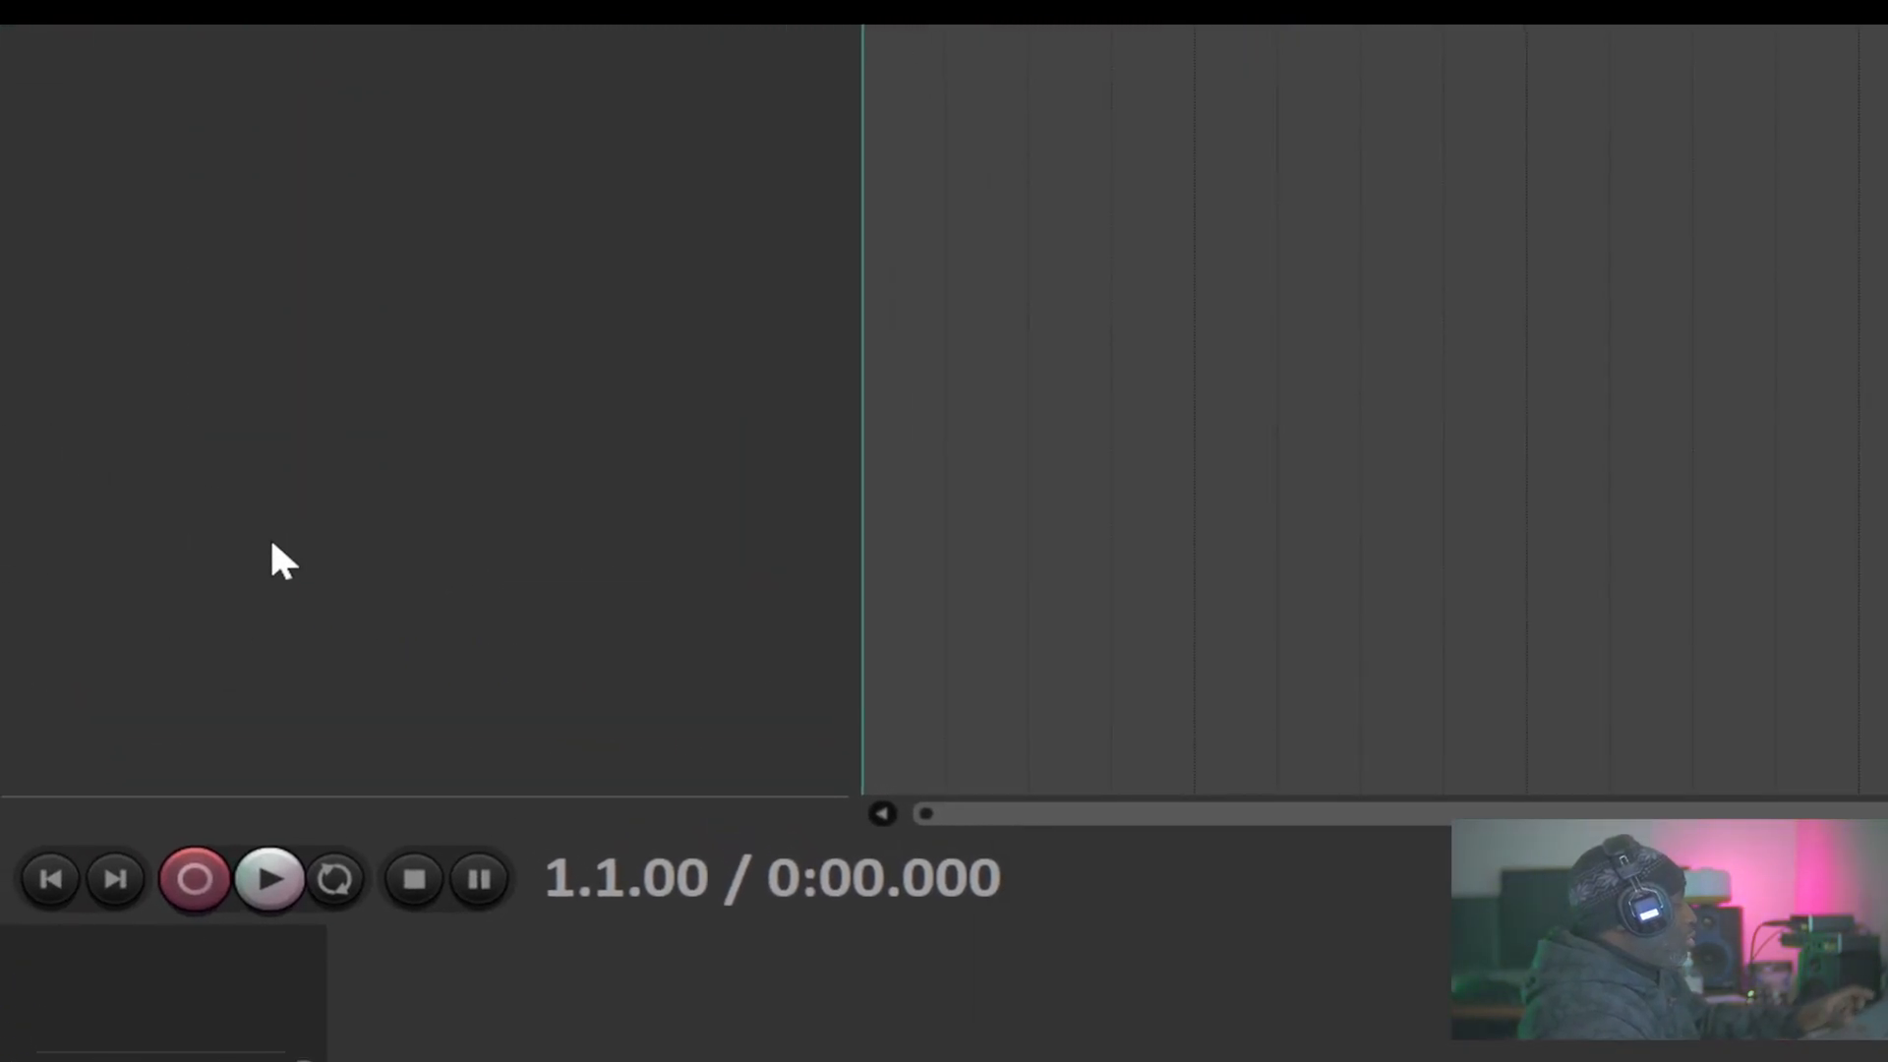